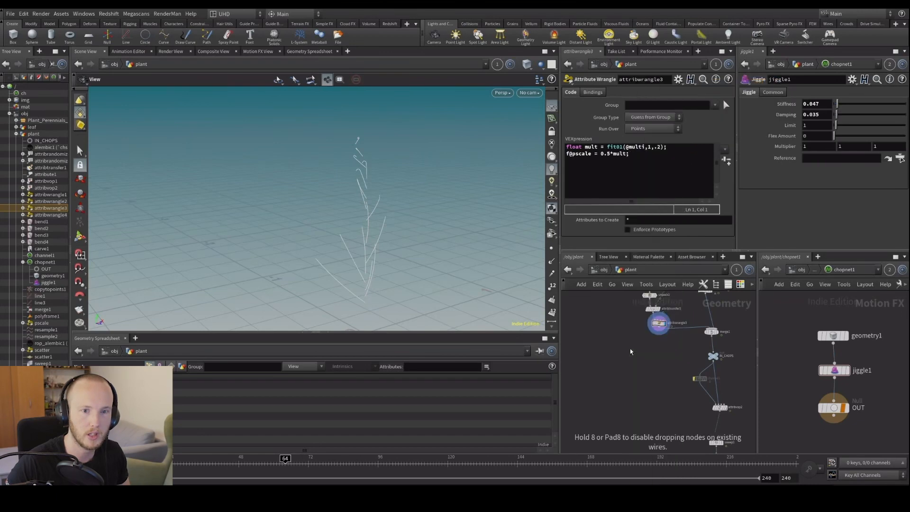
Add a Time Shift node below attribwrangle3, connect it to that node's output and display it.
scroll(631, 349, up, 2)
click(632, 369)
click(672, 321)
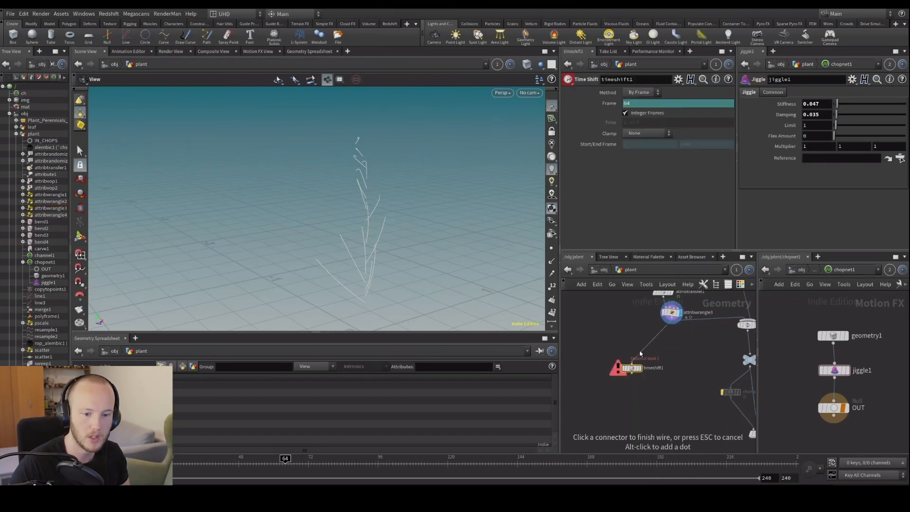
click(632, 363)
drag(632, 369, 611, 381)
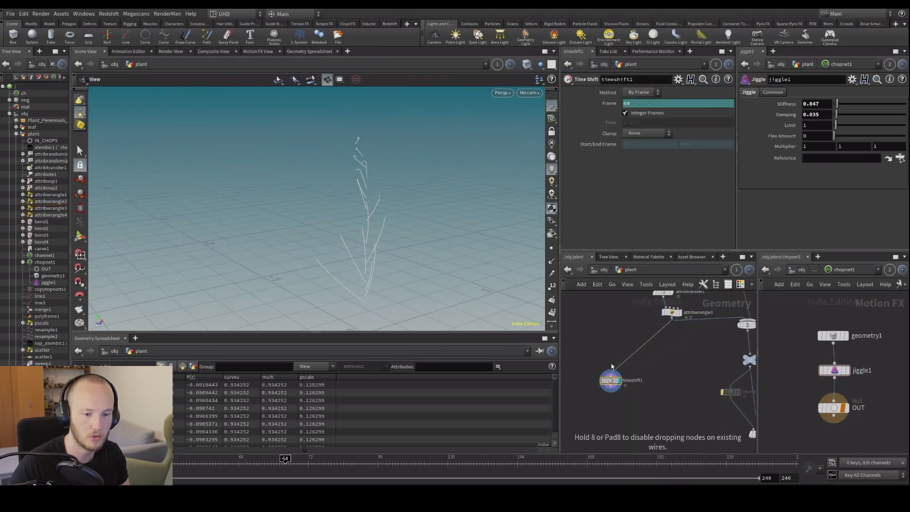
Remove the animated expression from the Frame parameter of timeshift1 and set the frame to 300.
right_click(609, 104)
click(623, 206)
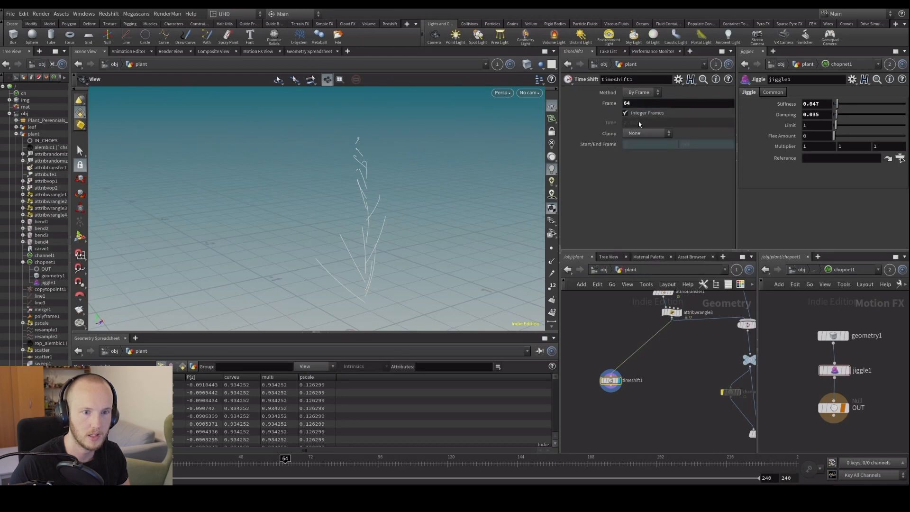
click(638, 106)
text(200)
key(Return)
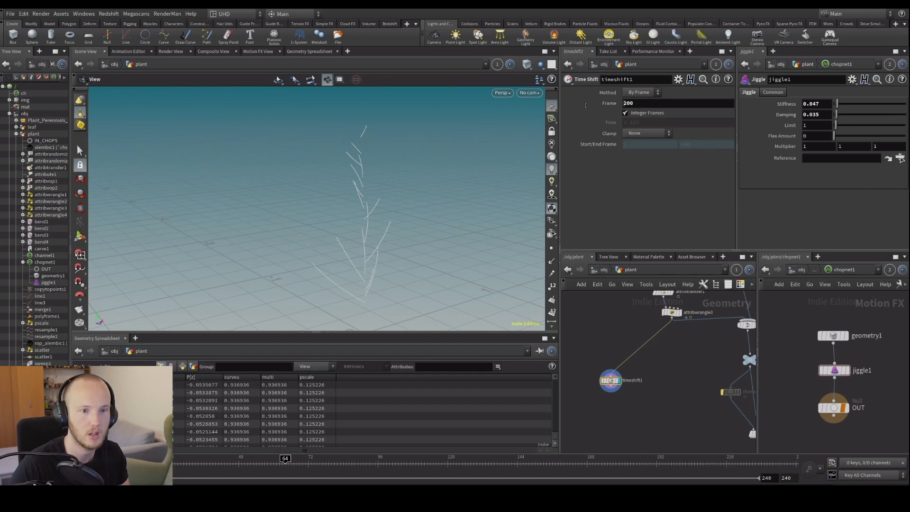
drag(586, 106, 548, 107)
text(300)
key(Return)
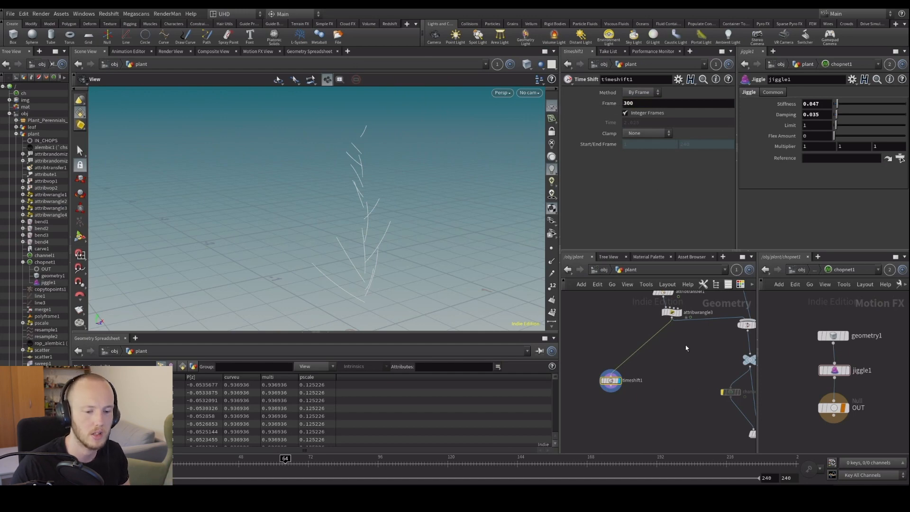
Move timeshift1 further down the network, rewire its input to attribvop2, and display attribvop2 for comparison.
middle_drag(617, 367, 630, 317)
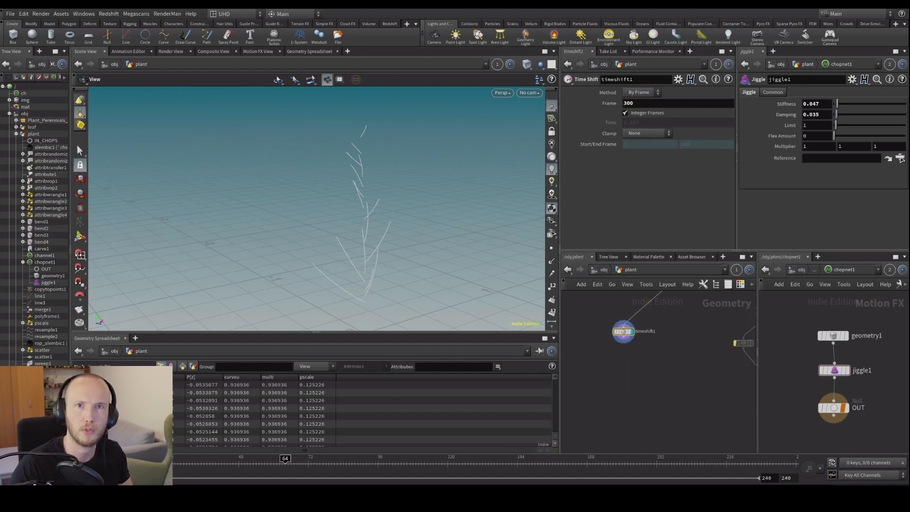
scroll(659, 375, down, 3)
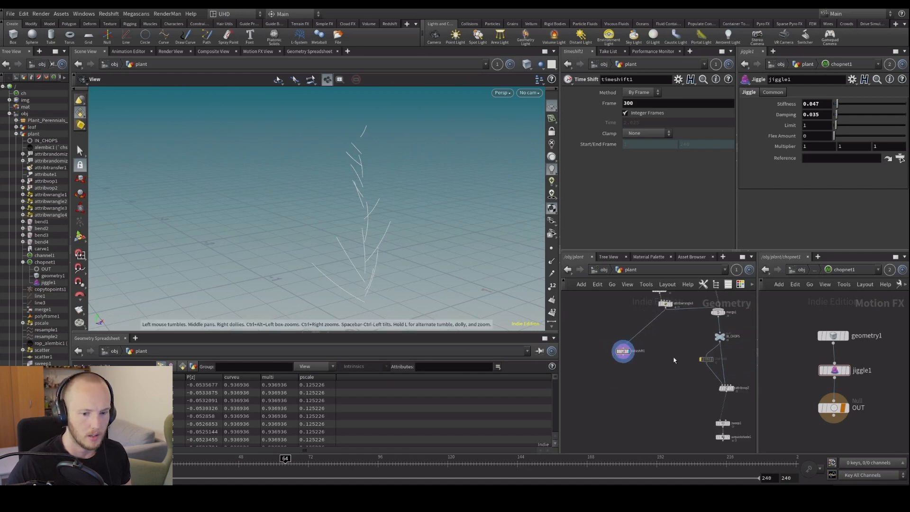
middle_drag(655, 376, 641, 352)
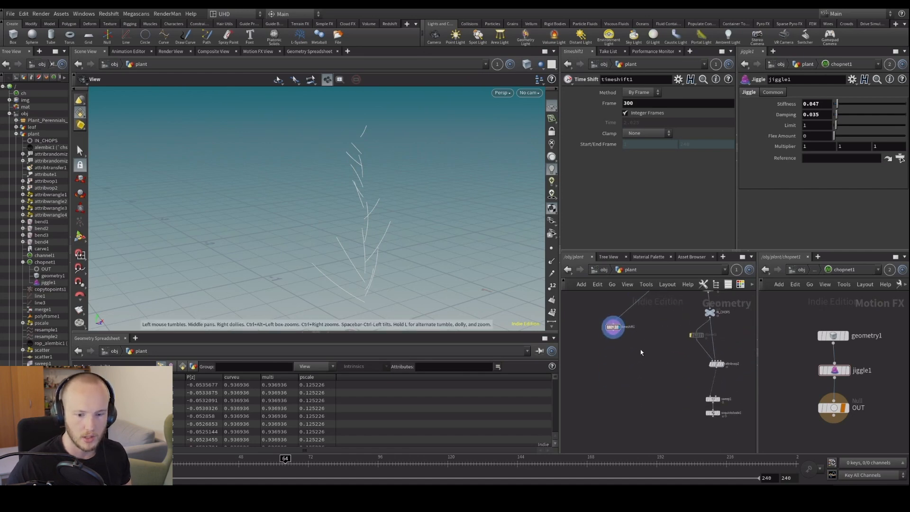
drag(614, 327, 617, 403)
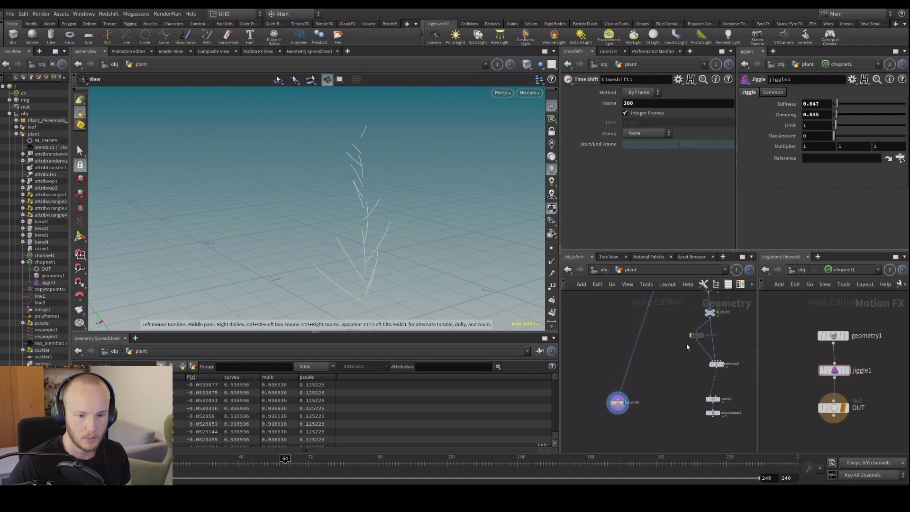
click(716, 367)
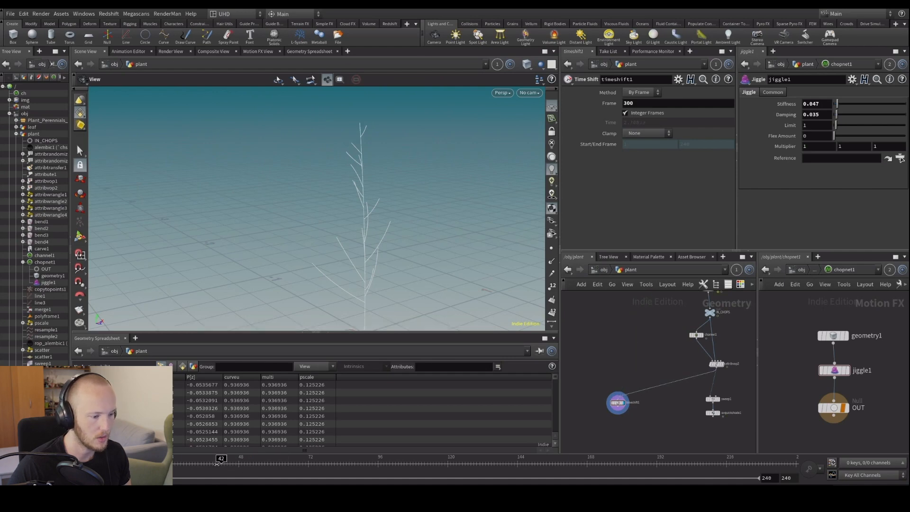
click(722, 366)
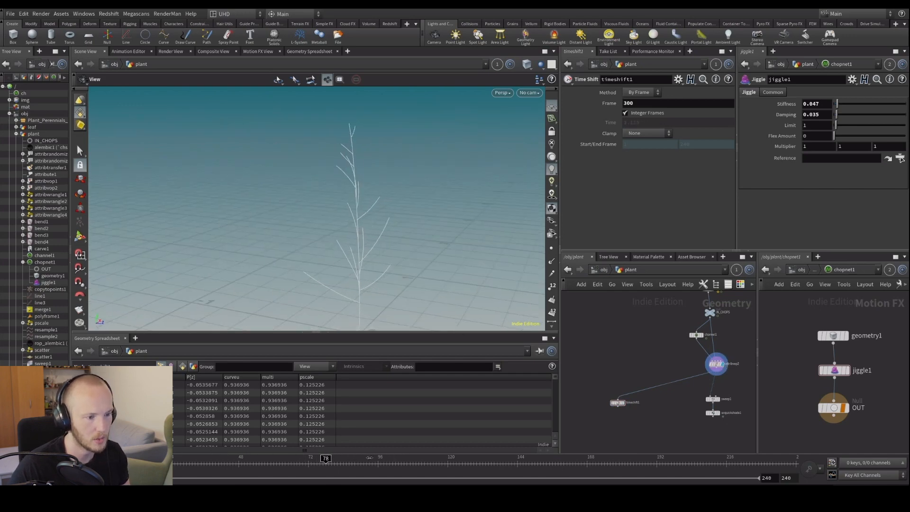
Add a Scatter node directly below timeshift1 and display it.
scroll(592, 405, up, 3)
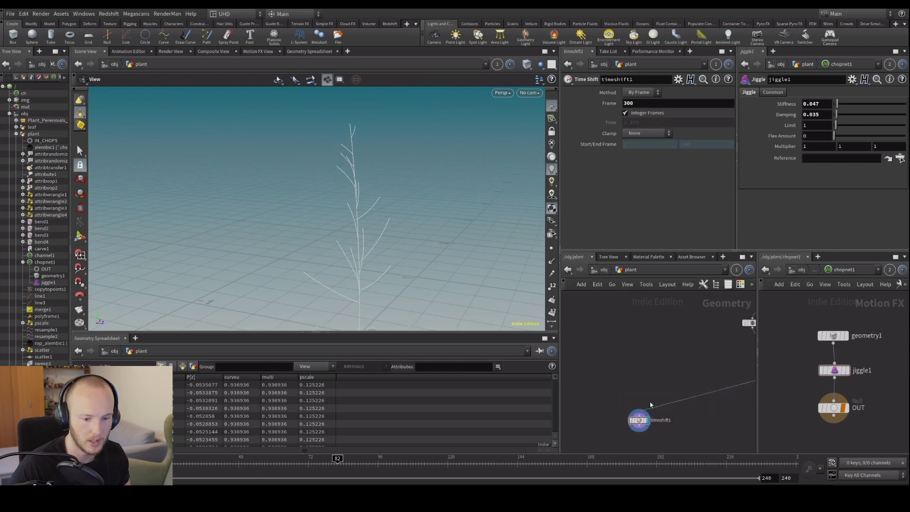
middle_drag(651, 406, 631, 329)
key(Tab)
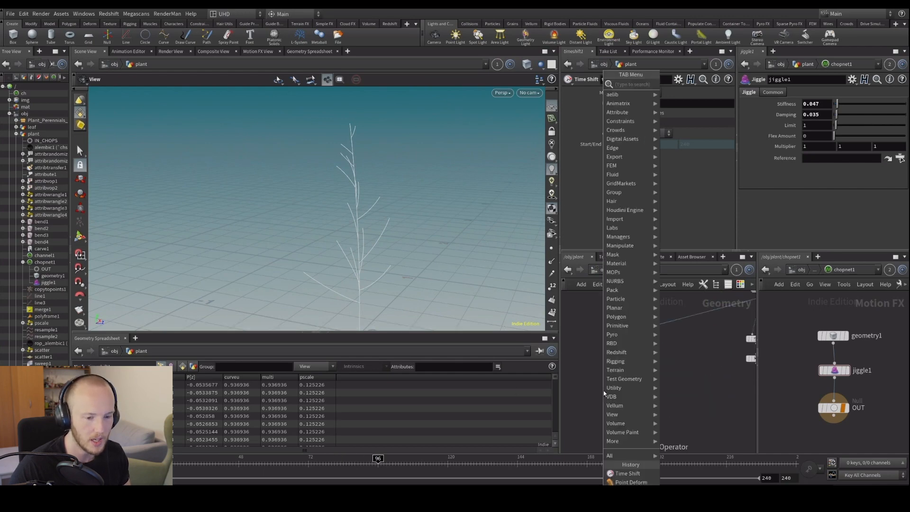
text(scatter)
key(Return)
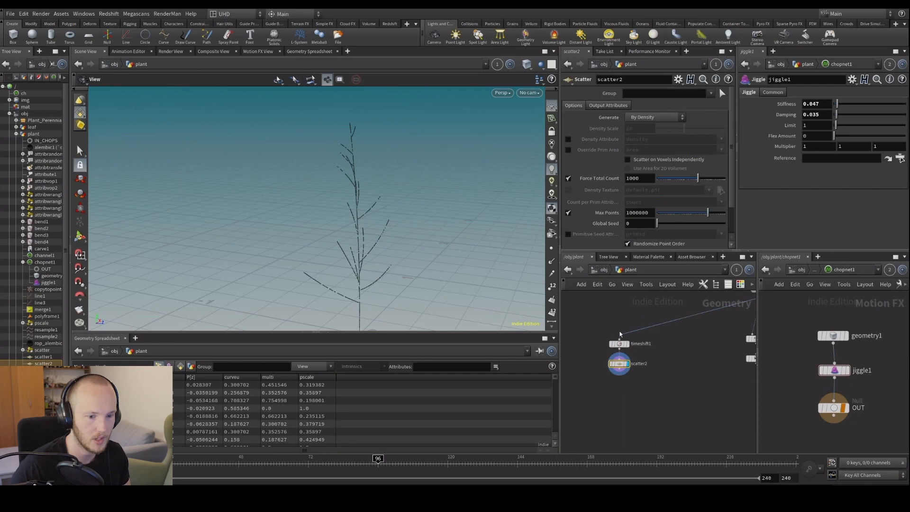
Insert a Group Create node between attribwrangle3 and merge1 and name its primitive group "sides".
click(715, 98)
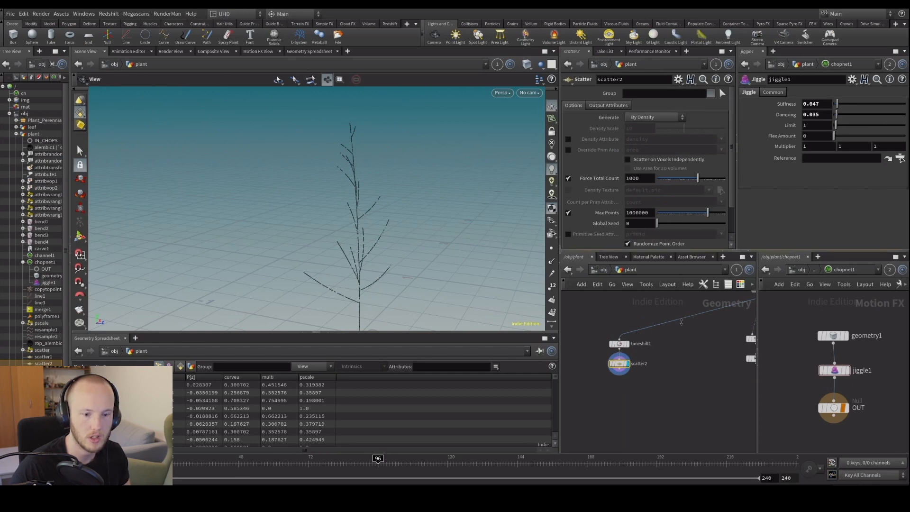
scroll(696, 344, down, 3)
middle_drag(697, 344, 573, 438)
middle_drag(599, 339, 675, 374)
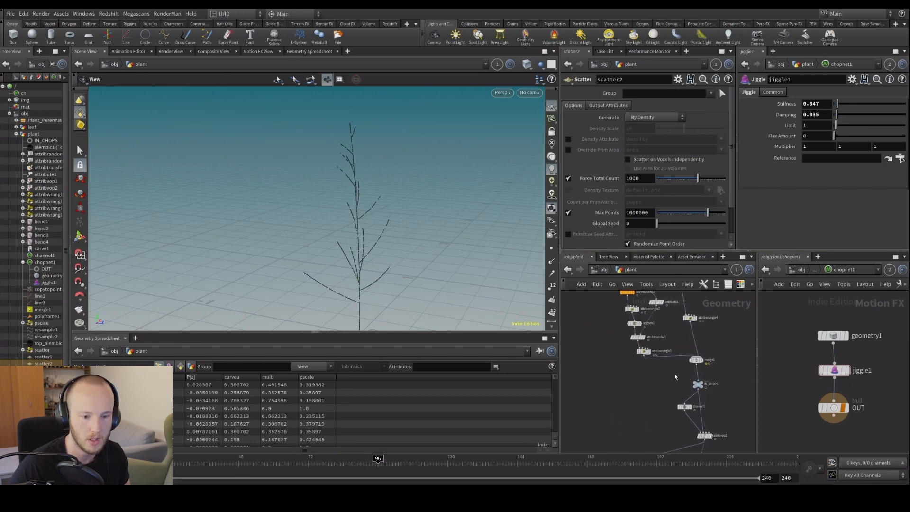
scroll(675, 375, up, 3)
middle_drag(645, 322, 650, 331)
key(Tab)
text(group)
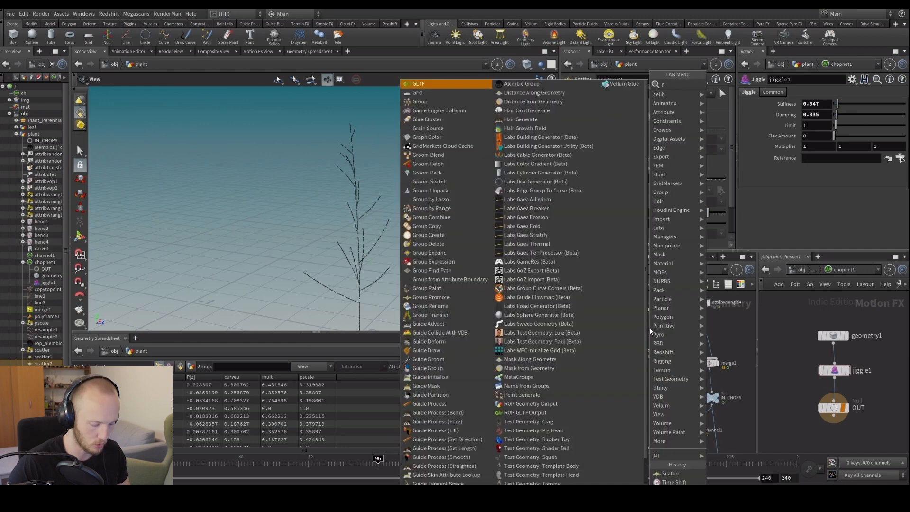
key(Return)
scroll(650, 332, up, 2)
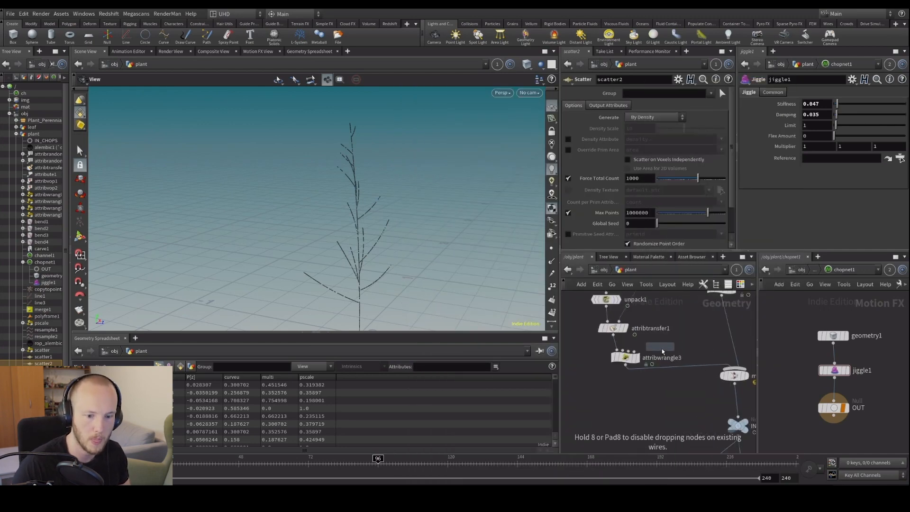
click(673, 374)
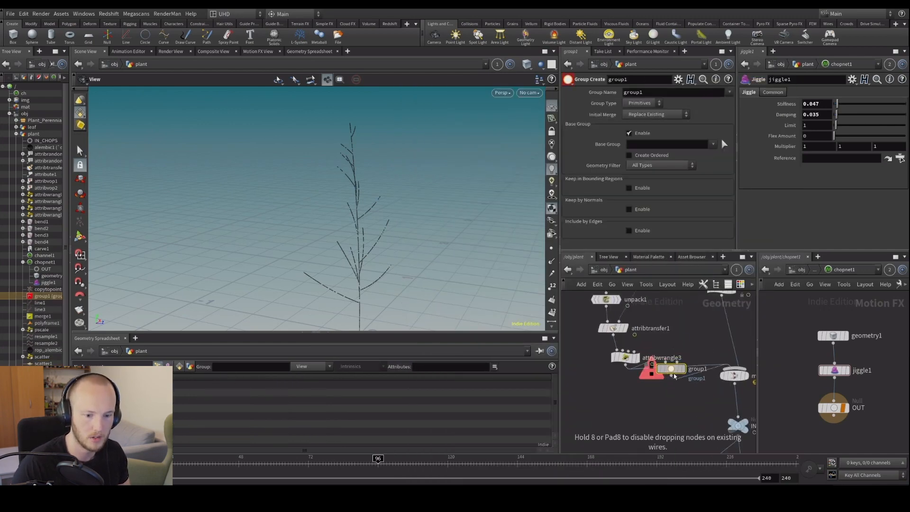
drag(672, 388, 642, 403)
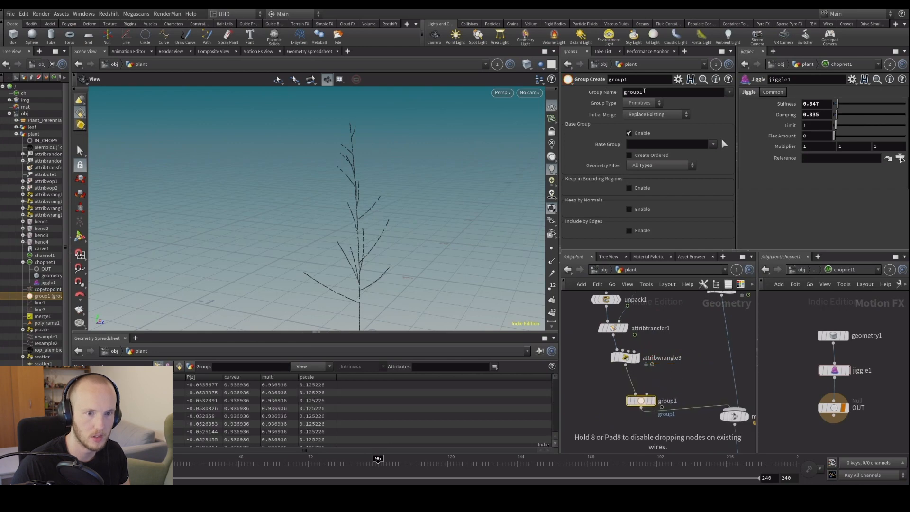
double_click(644, 91)
text(sides)
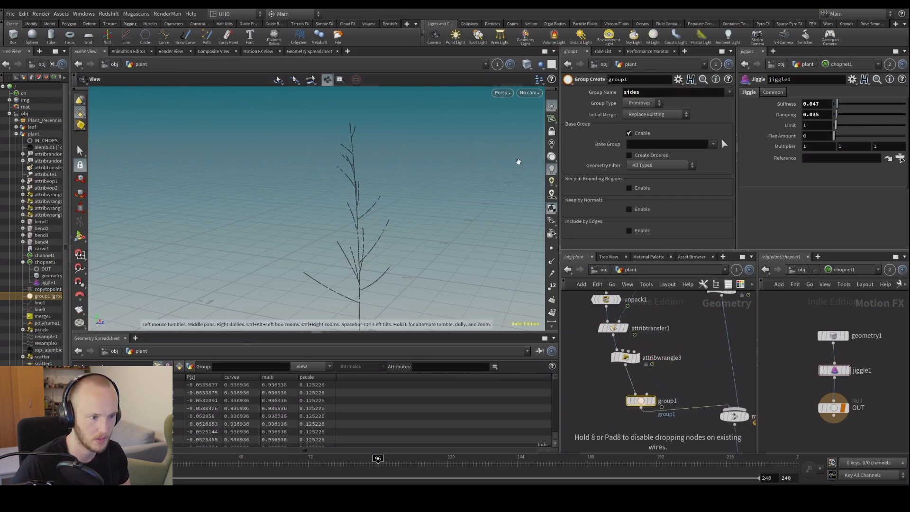
Insert a Delete node between timeshift1 and scatter2, and close the extra chopnet1 network and parameter panes.
middle_drag(622, 417, 654, 304)
scroll(666, 369, down, 3)
middle_drag(654, 392, 632, 316)
key(Tab)
text(blast)
key(Return)
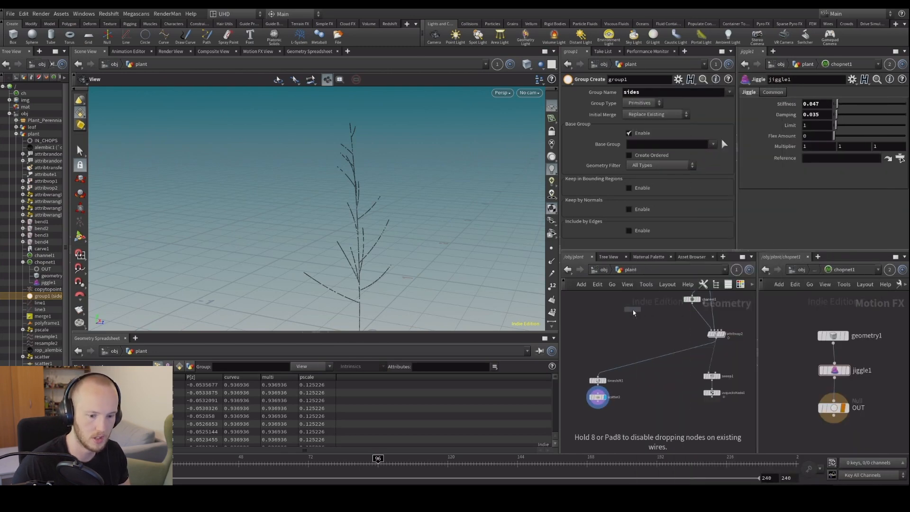
middle_drag(625, 353, 625, 337)
click(625, 336)
scroll(607, 367, up, 2)
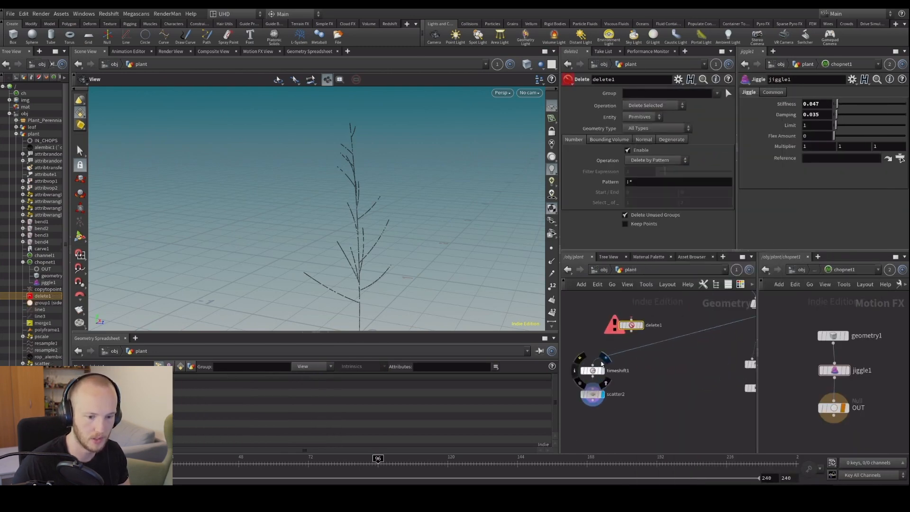
click(760, 369)
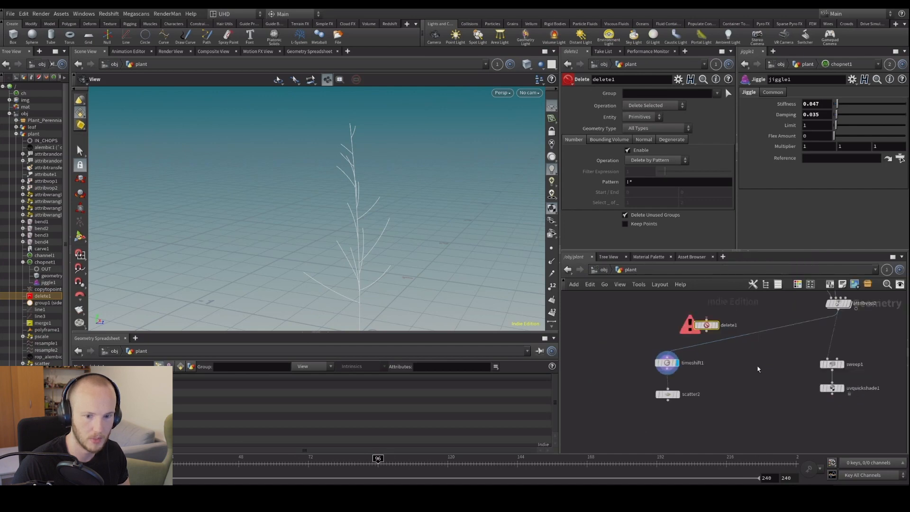
click(739, 163)
drag(707, 325, 667, 387)
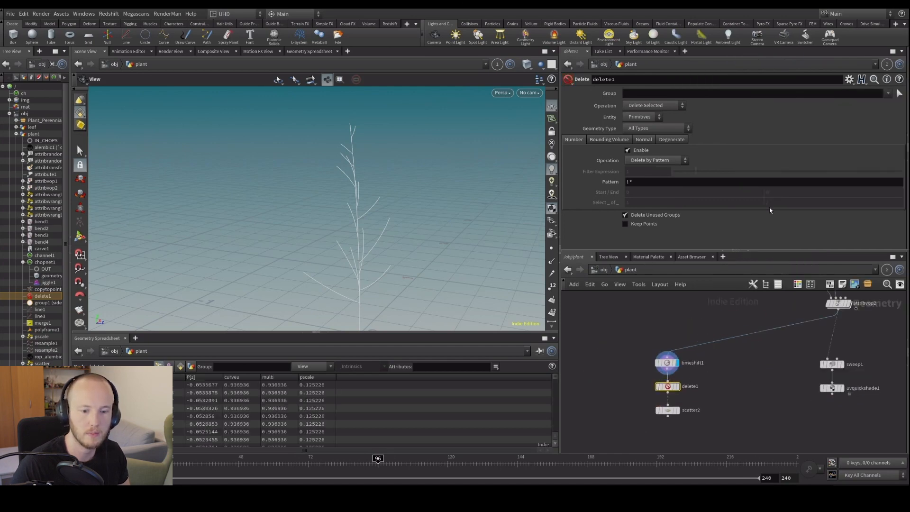
Set the Delete node's group to "sides" and its operation to Delete Non-Selected, displaying the node.
click(888, 94)
click(893, 107)
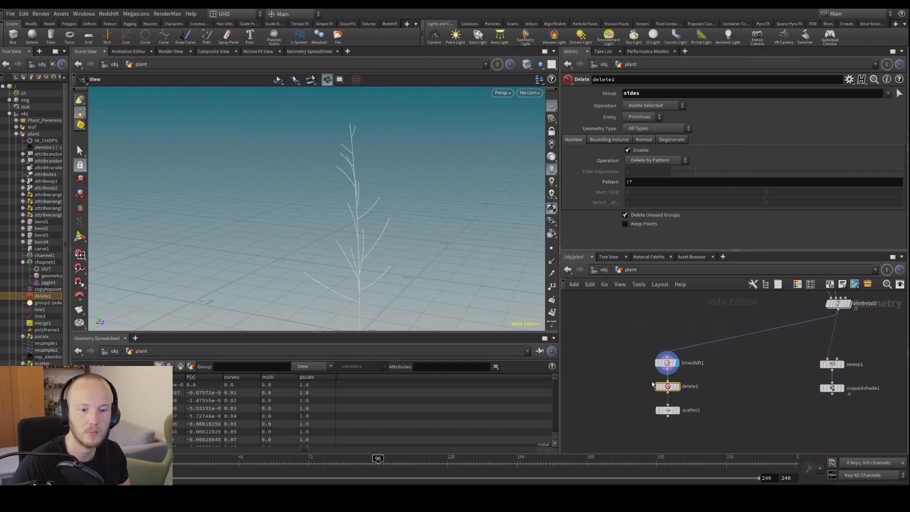
click(685, 387)
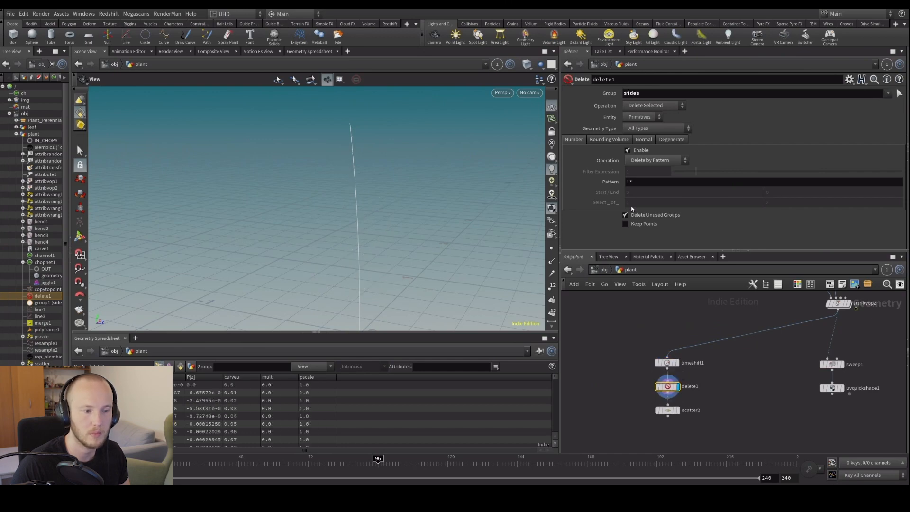
click(644, 107)
click(649, 123)
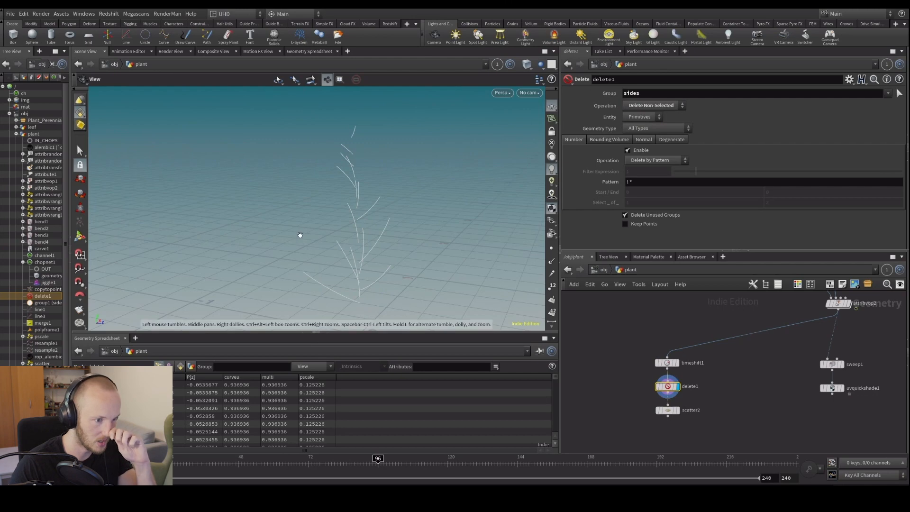
Display scatter2 and set its Force Total Count to 40.
click(679, 411)
mouse_move(757, 185)
mouse_down()
mouse_move(733, 179)
mouse_move(755, 179)
mouse_move(745, 179)
mouse_up()
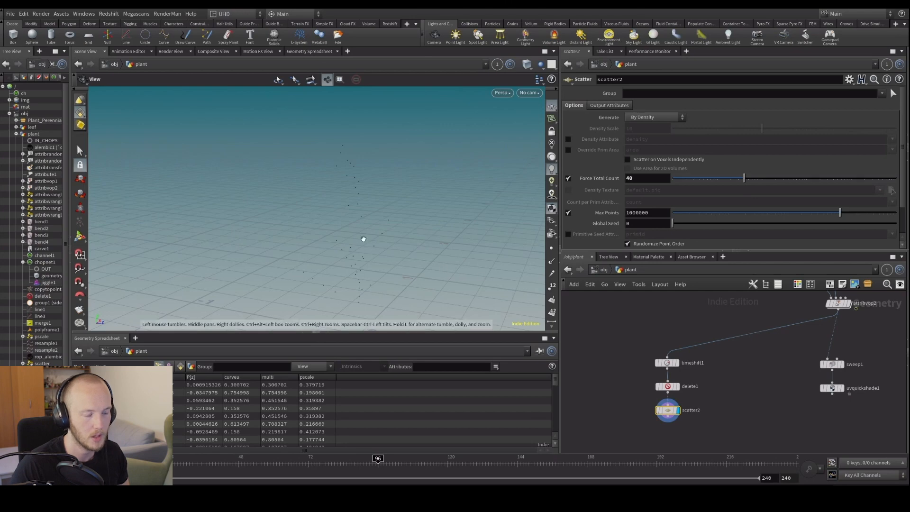
Add a Point Deform node below scatter2 and connect scatter2 to its first input.
middle_drag(714, 409, 710, 375)
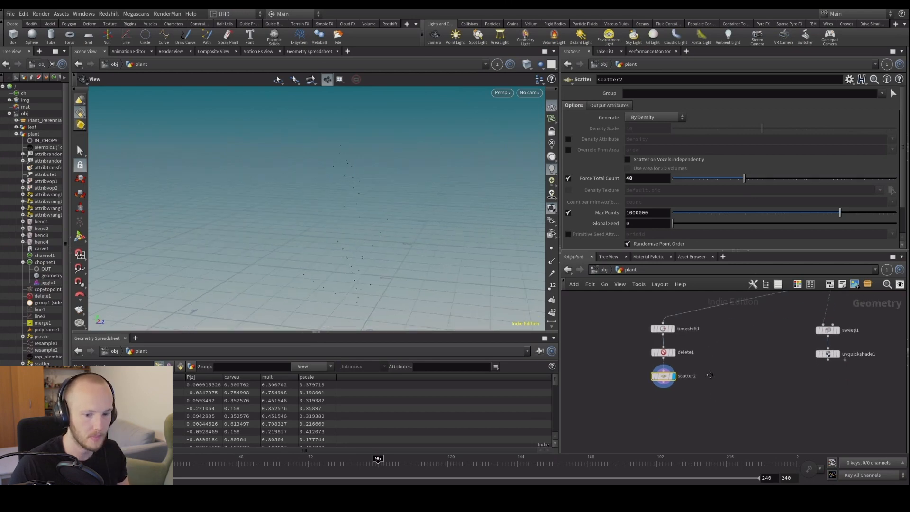
scroll(710, 376, down, 2)
key(Tab)
text(p)
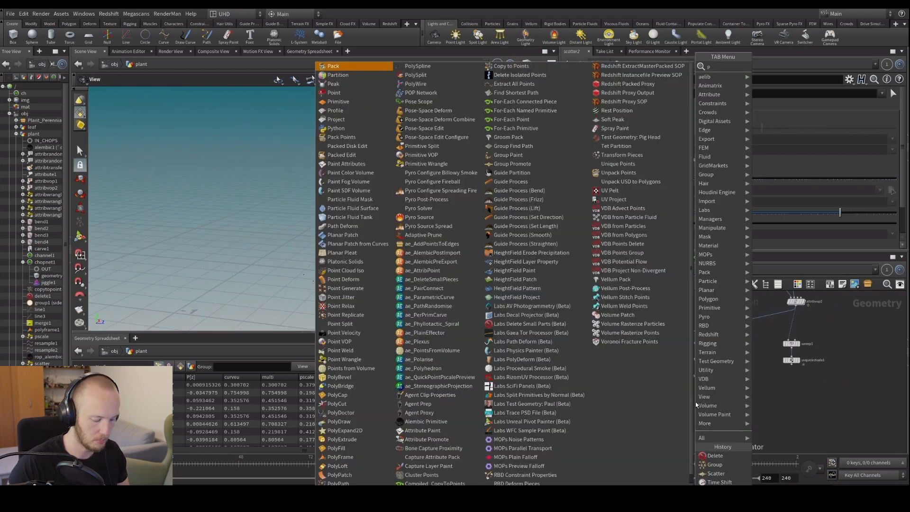
text(oint d)
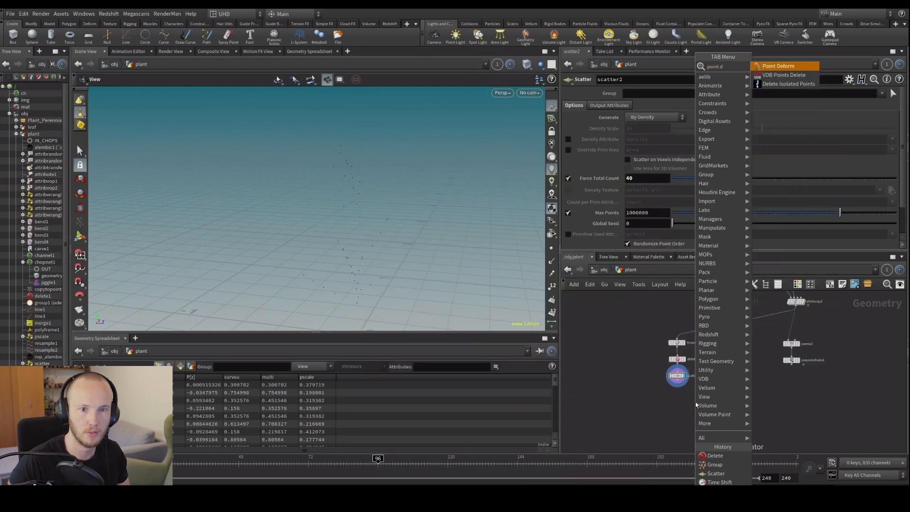
key(Return)
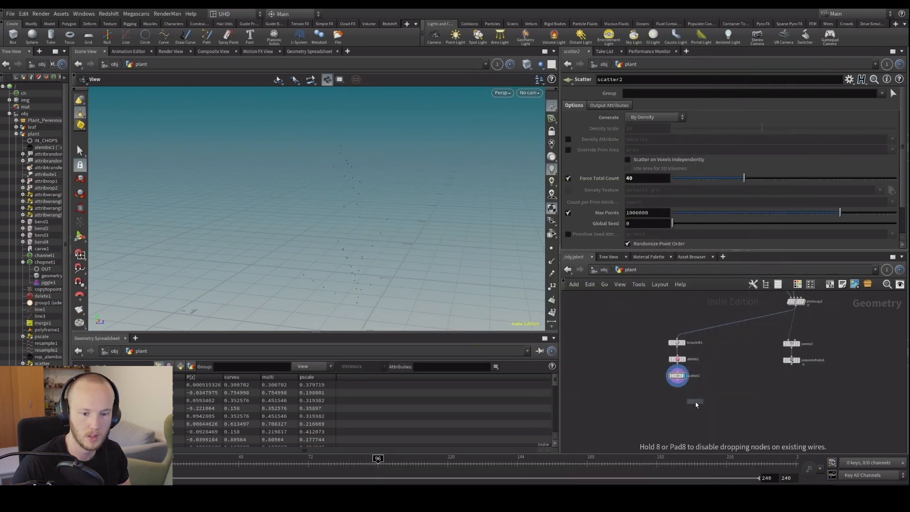
click(683, 407)
click(677, 383)
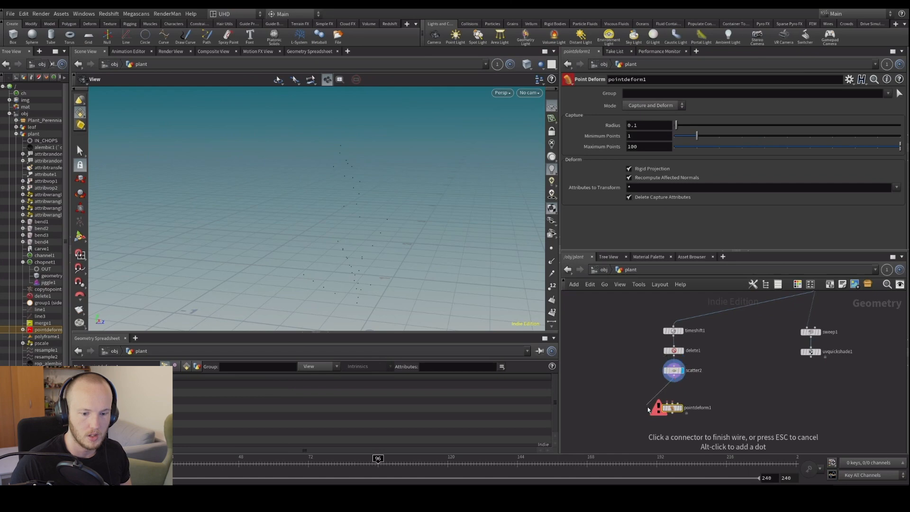
click(666, 403)
scroll(678, 404, up, 3)
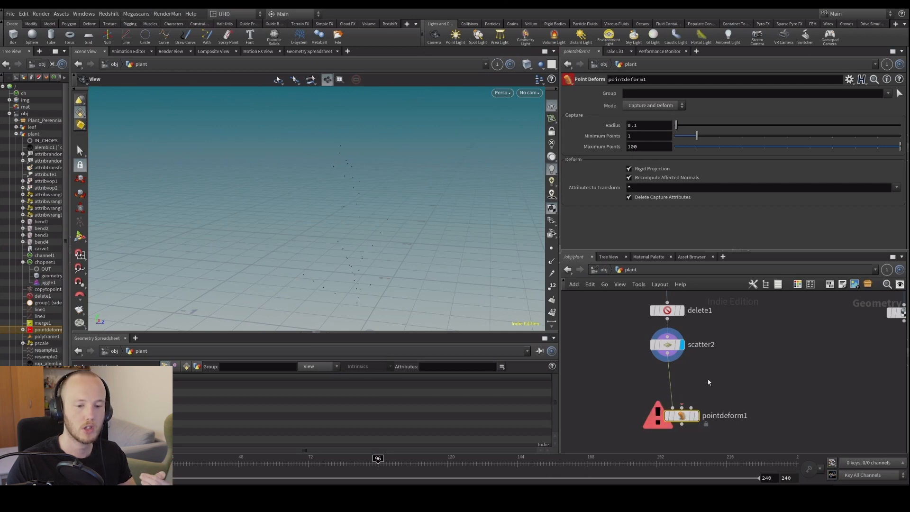
Line up pointdeform1 beneath scatter2 and select timeshift1 to check its frame settings.
scroll(706, 391, down, 3)
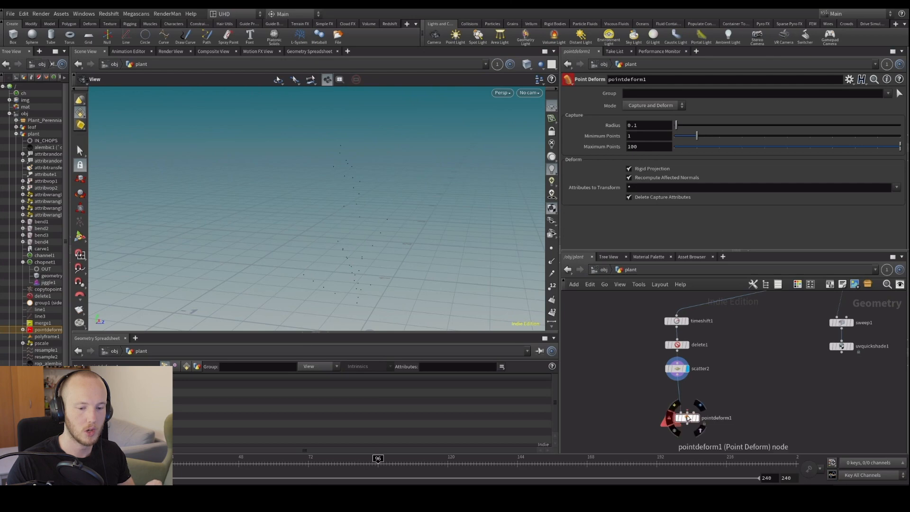
mouse_move(687, 417)
mouse_down()
mouse_move(671, 413)
mouse_move(679, 419)
mouse_up()
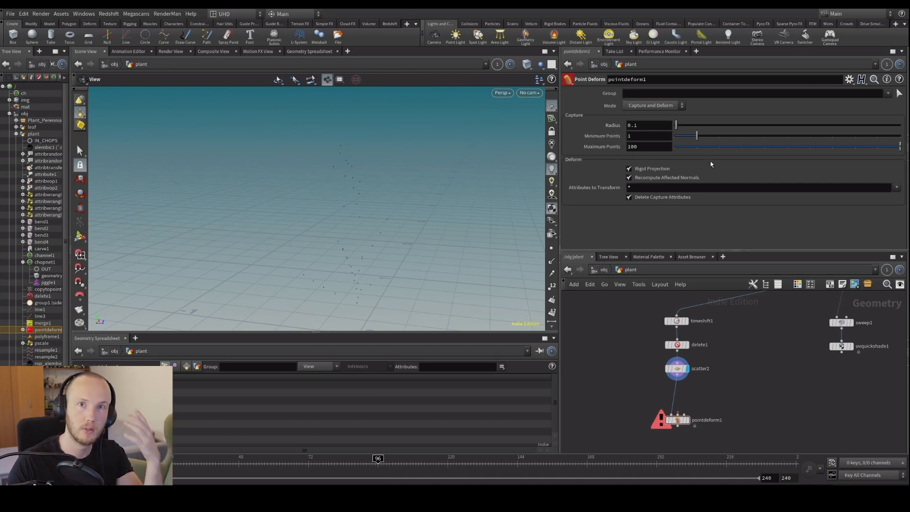
middle_drag(731, 377, 695, 439)
scroll(701, 374, up, 2)
scroll(696, 439, down, 1)
drag(626, 355, 646, 418)
click(723, 415)
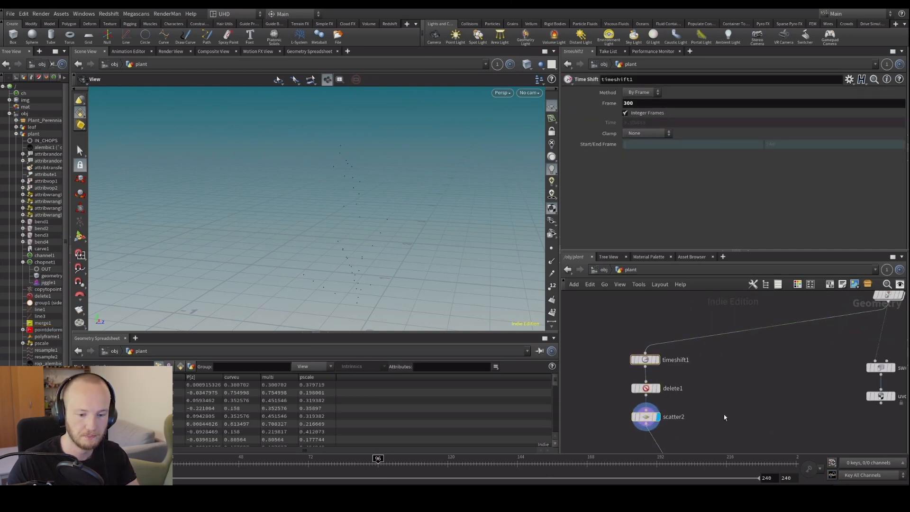
Move pointdeform1 below and to the right of scatter2, leaving room for more input wires.
scroll(705, 441, up, 2)
middle_drag(703, 446, 687, 357)
scroll(687, 357, down, 1)
drag(663, 395, 645, 416)
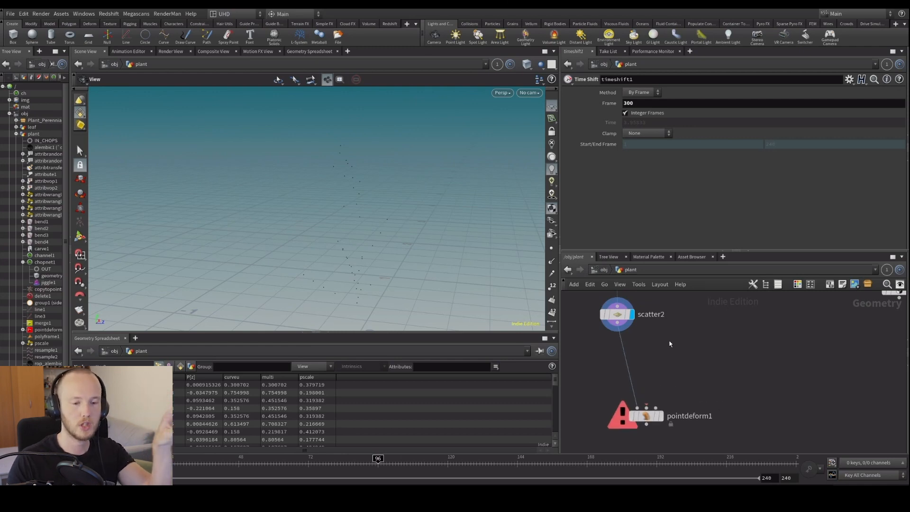
scroll(670, 343, down, 1)
middle_drag(670, 344, 669, 367)
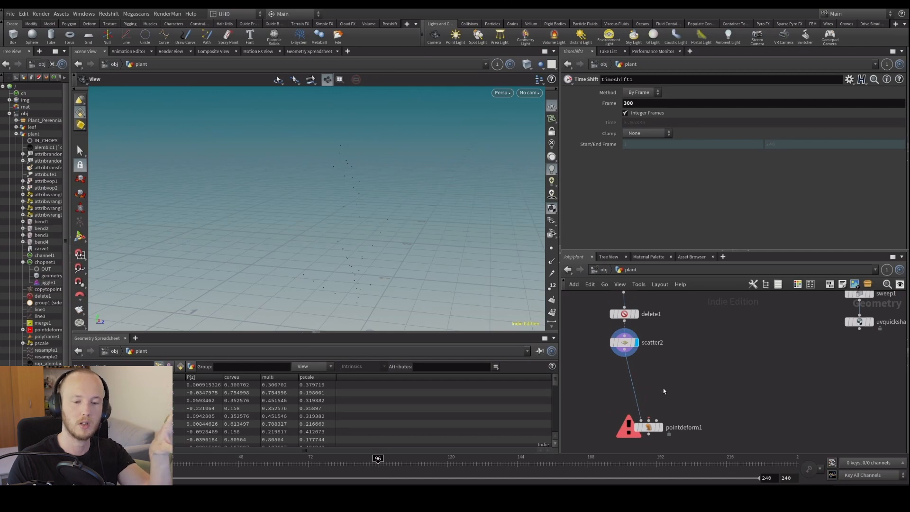
drag(651, 435, 672, 437)
mouse_move(661, 437)
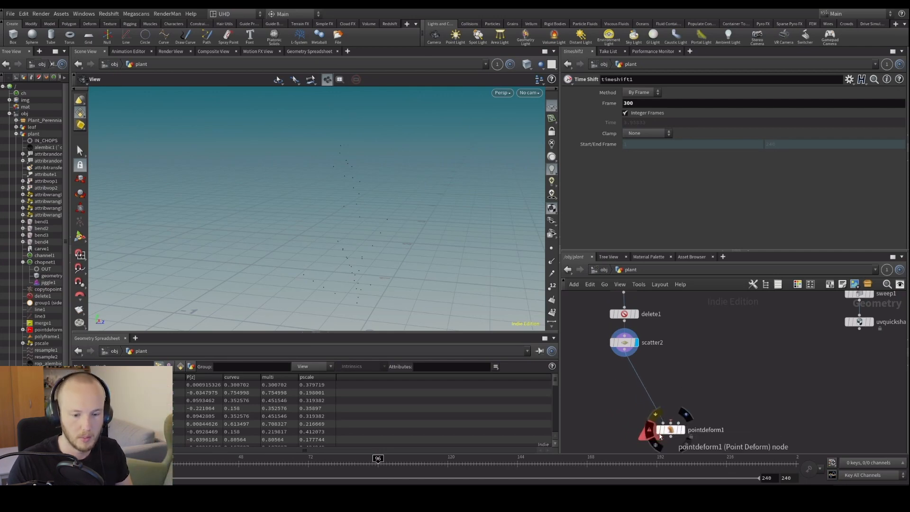
Connect delete1's output to pointdeform1's second input, with scatter2 moved off to the left side of the wire.
click(671, 423)
middle_drag(668, 357, 656, 308)
click(657, 355)
click(624, 347)
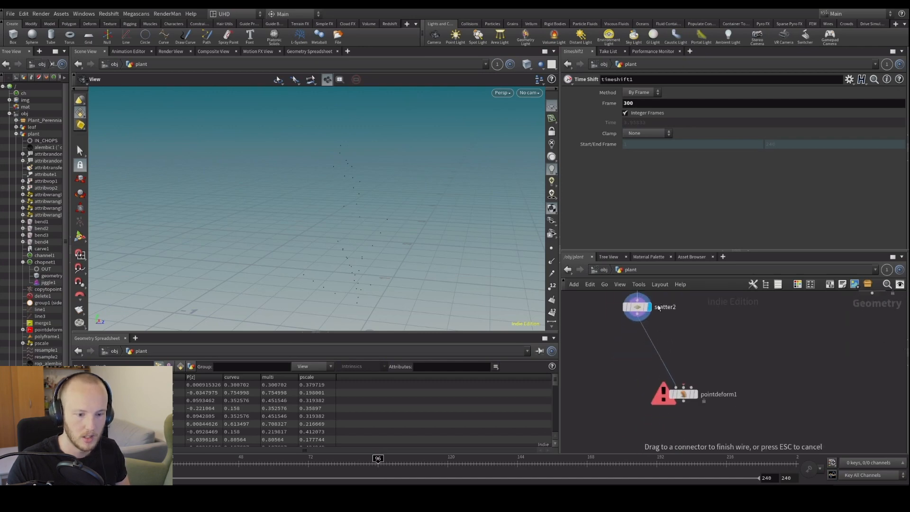
click(685, 375)
drag(634, 311, 597, 326)
middle_drag(698, 347, 670, 401)
click(654, 429)
click(611, 343)
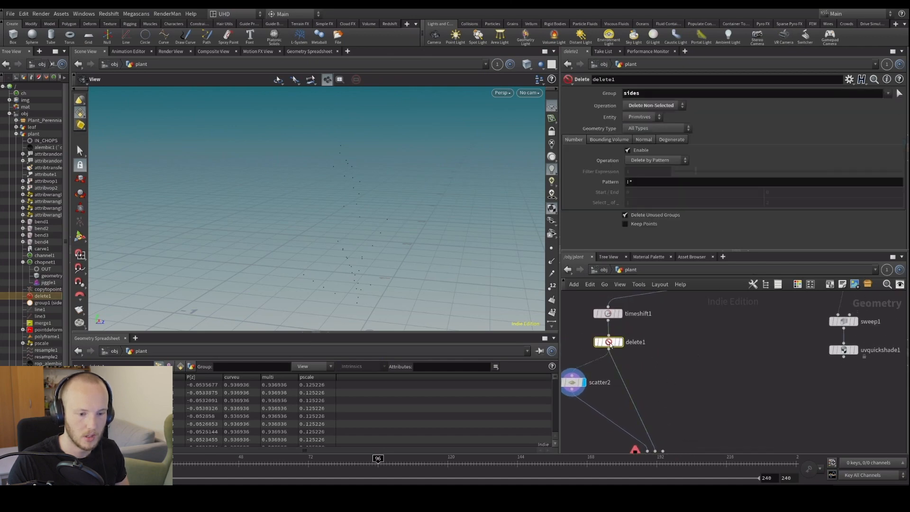
Move delete1 above timeshift1 in the chain, so that timeshift1 feeds both scatter2 and pointdeform1's second input.
key(ctrl+x)
key(ctrl+v)
middle_click(634, 325)
drag(635, 326, 625, 303)
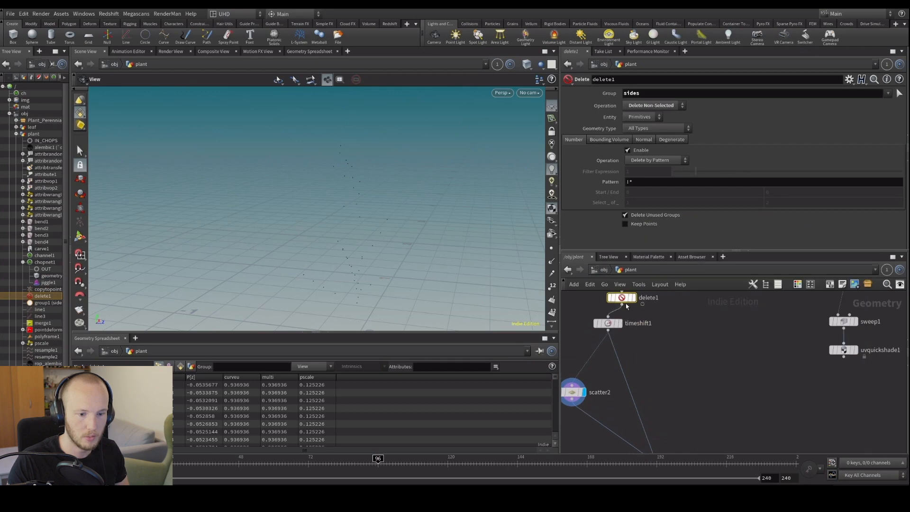
click(648, 327)
scroll(649, 327, down, 2)
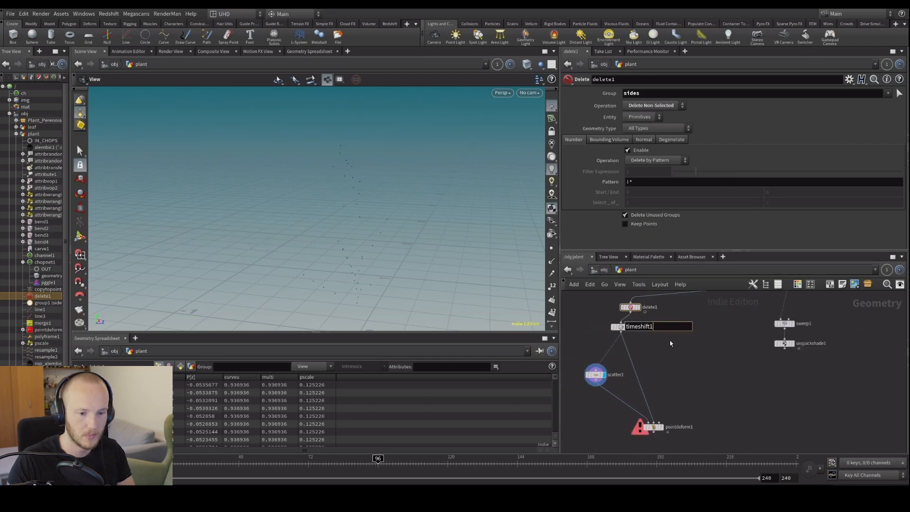
scroll(667, 417, up, 2)
scroll(659, 417, down, 1)
middle_drag(668, 385, 705, 380)
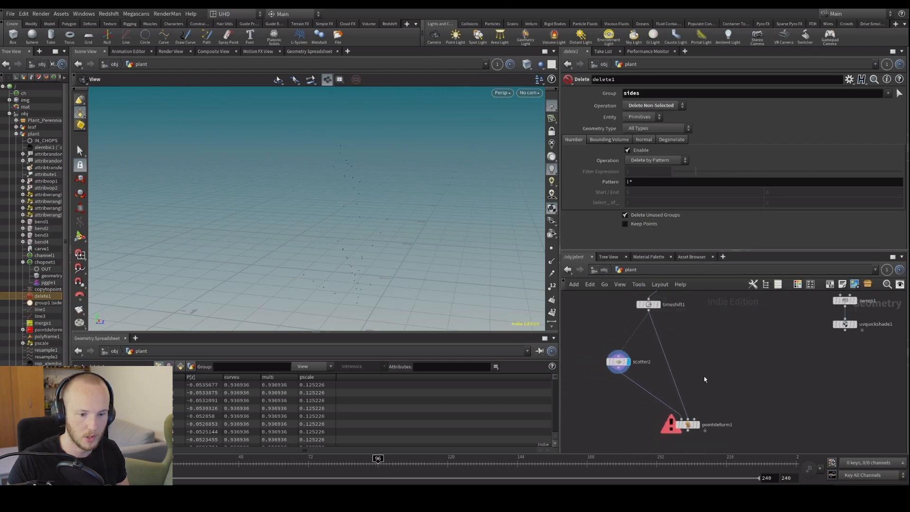
scroll(705, 380, down, 1)
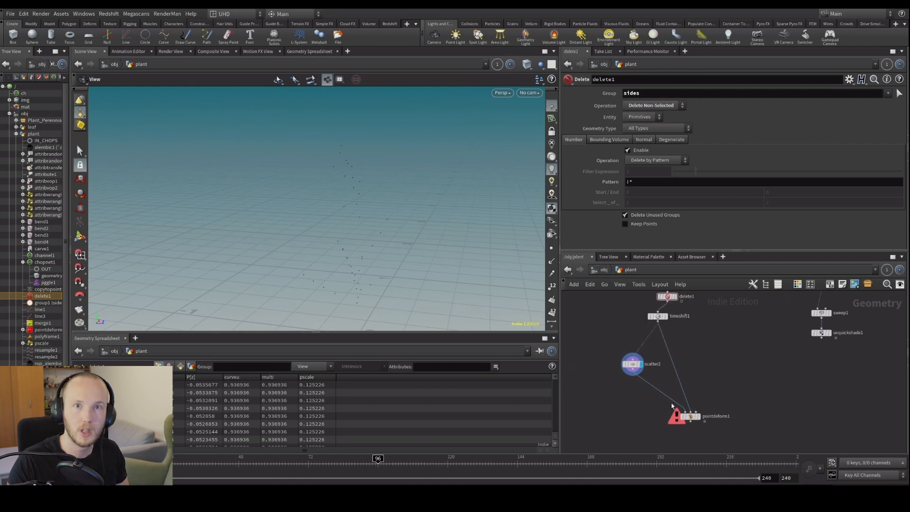
Preview the branch curves from timeshift1, and connect delete1's output to pointdeform1's third input.
click(660, 316)
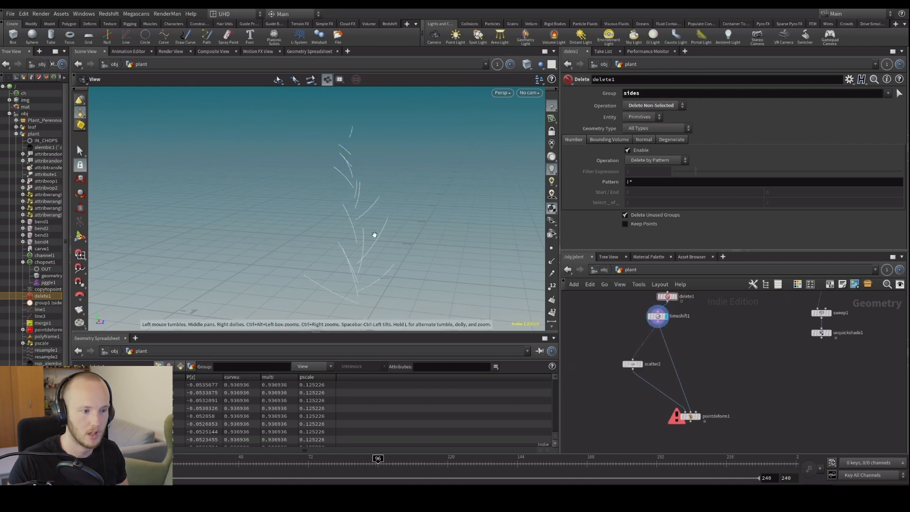
drag(391, 230, 410, 264)
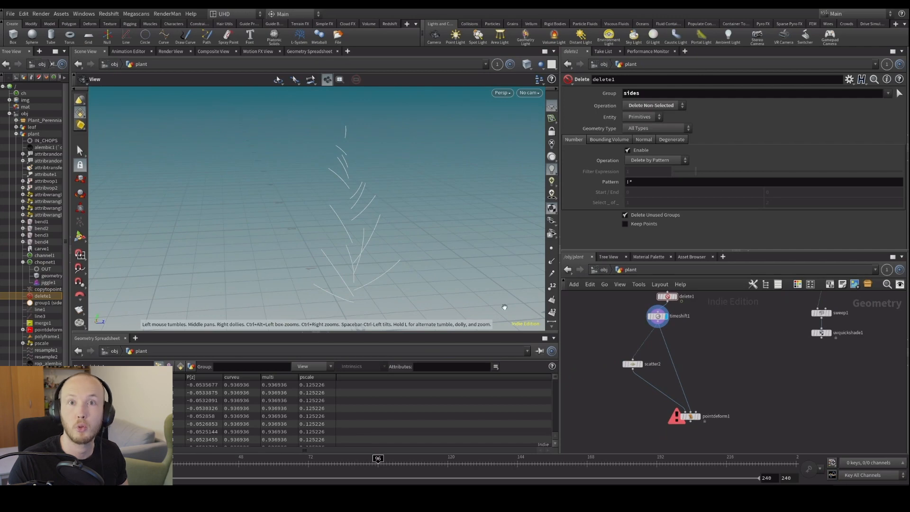
click(696, 412)
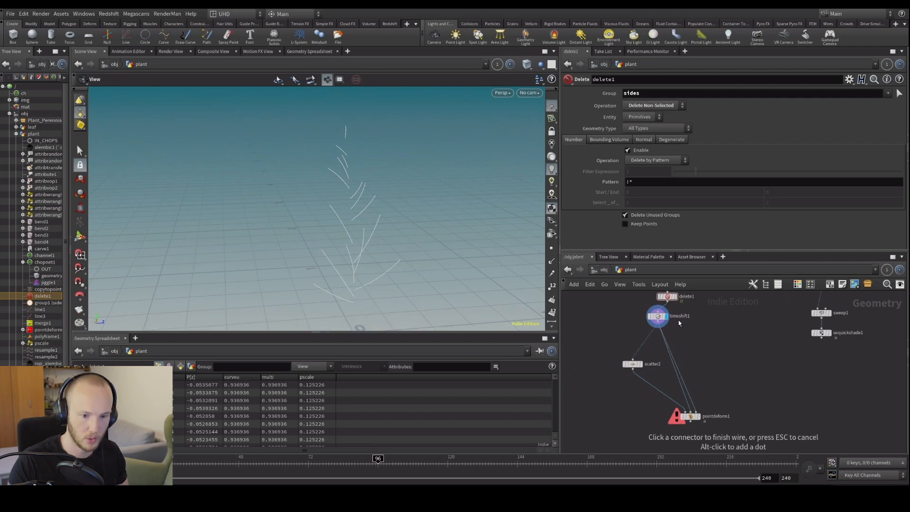
click(678, 308)
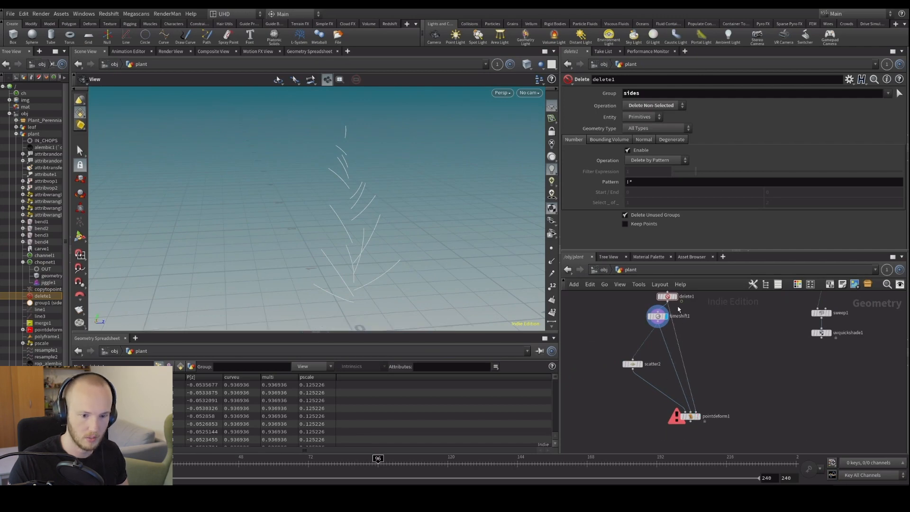
Display pointdeform1 and scrub through the animation to check how the scattered points move.
click(698, 417)
drag(281, 464, 189, 463)
drag(346, 266, 319, 212)
key(Up)
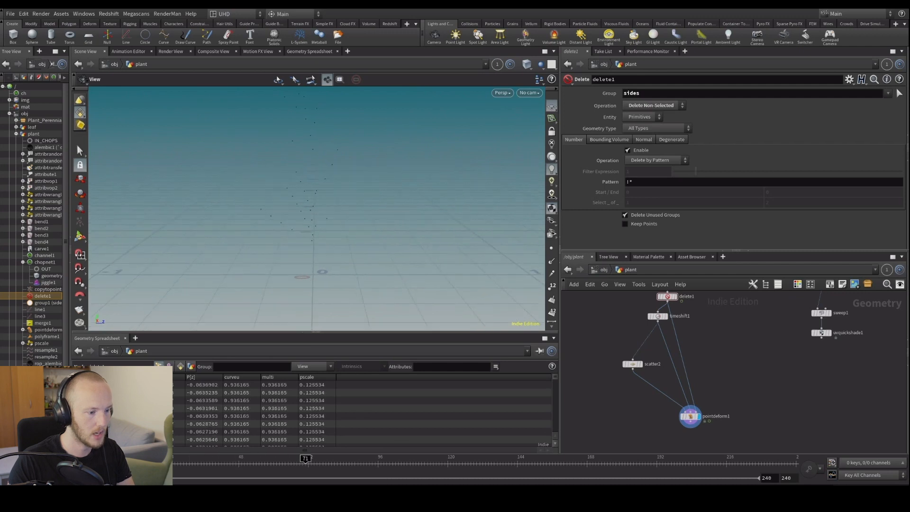
drag(234, 472, 204, 470)
scroll(664, 365, up, 2)
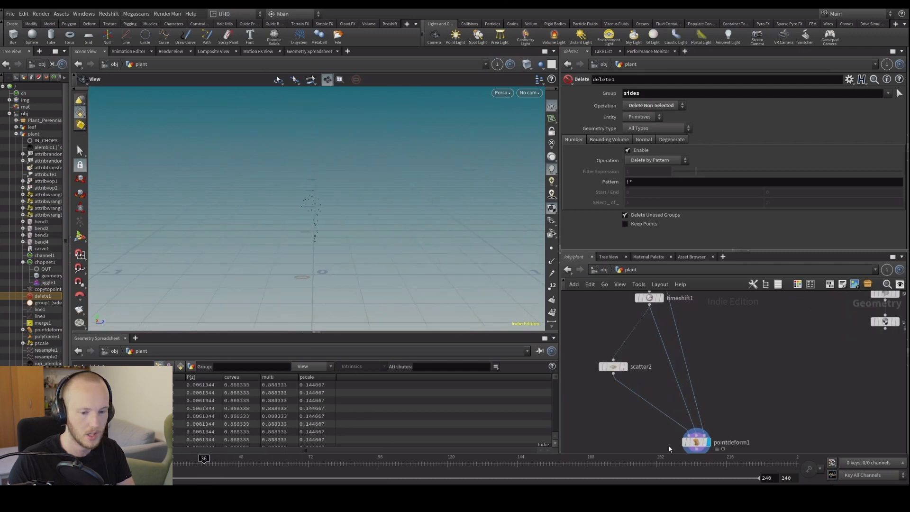
Set pointdeform1's Maximum Points to 1 and scrub through the animation to check the deformation.
click(699, 443)
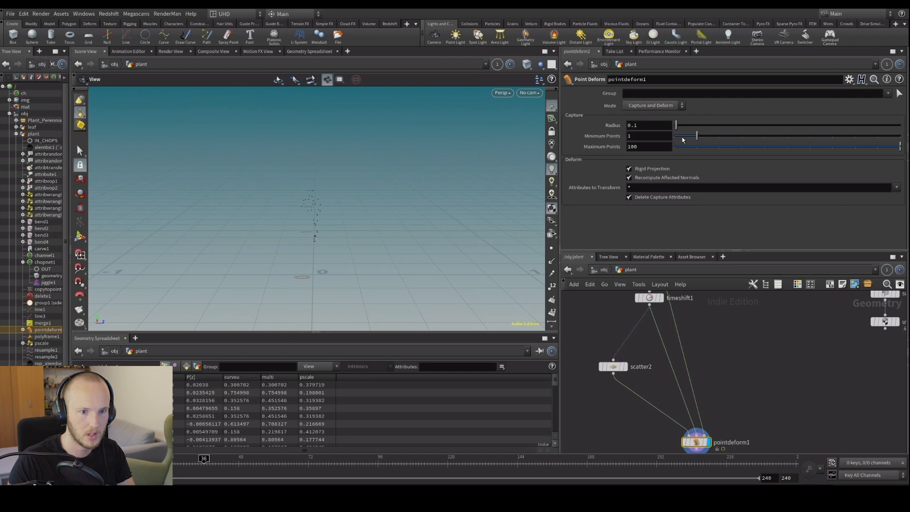
click(696, 148)
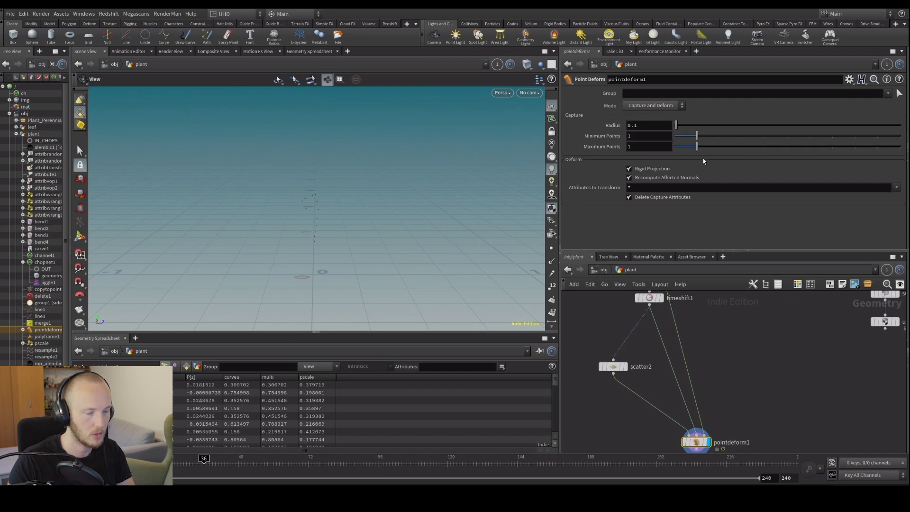
key(Up)
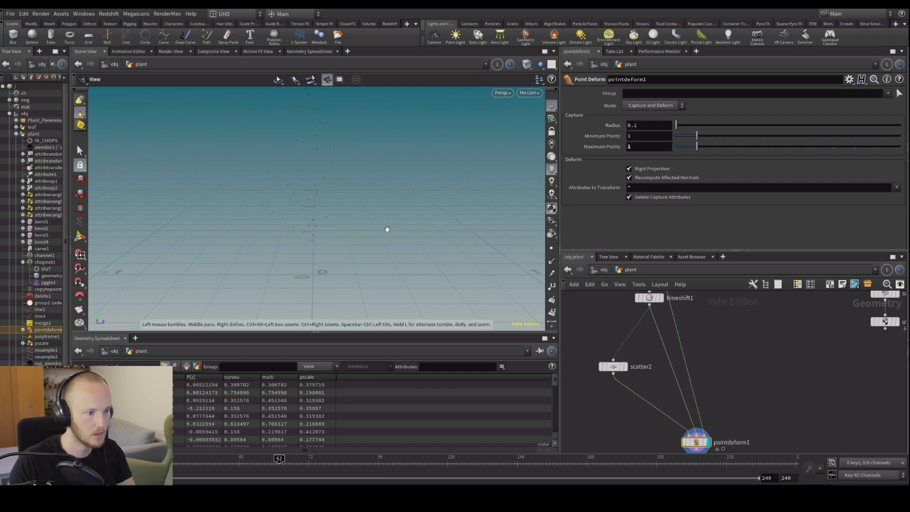
drag(311, 463, 135, 464)
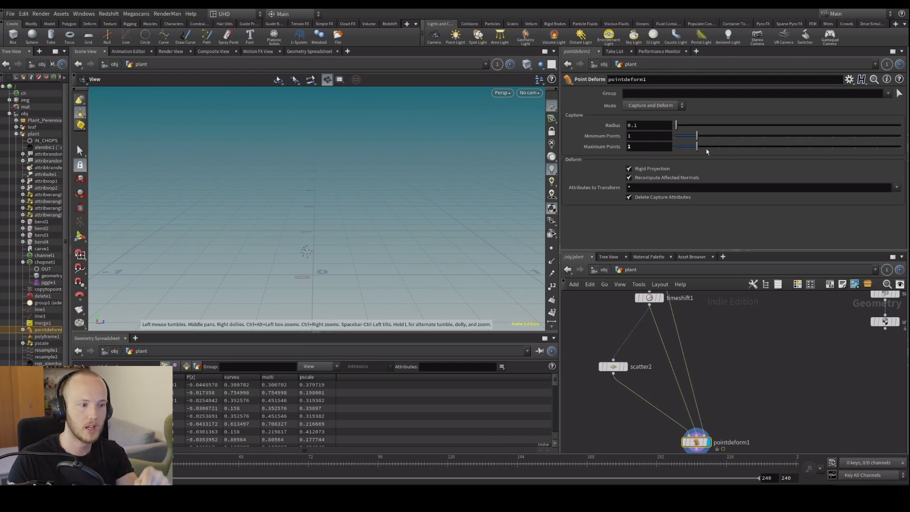
Try a Maximum Points value of 7 on pointdeform1, scrub the animation, and undo the change.
drag(700, 150, 712, 150)
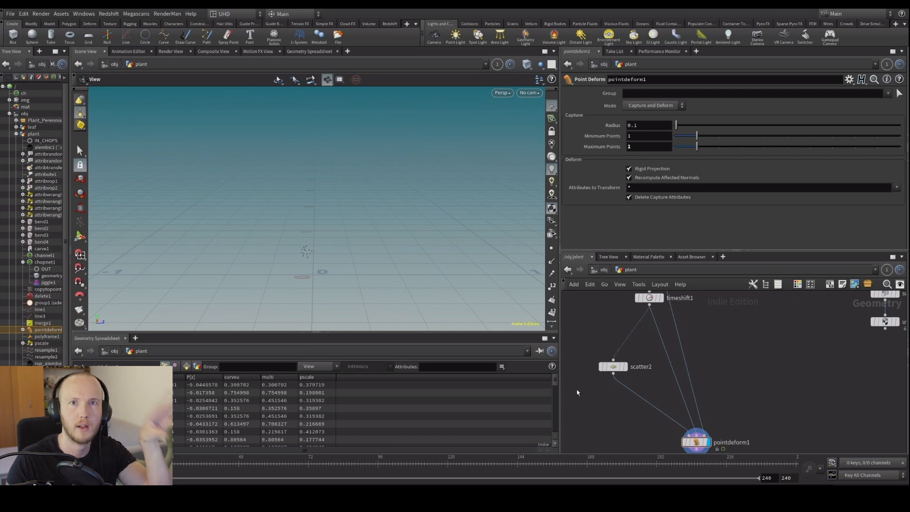
middle_drag(734, 344, 730, 334)
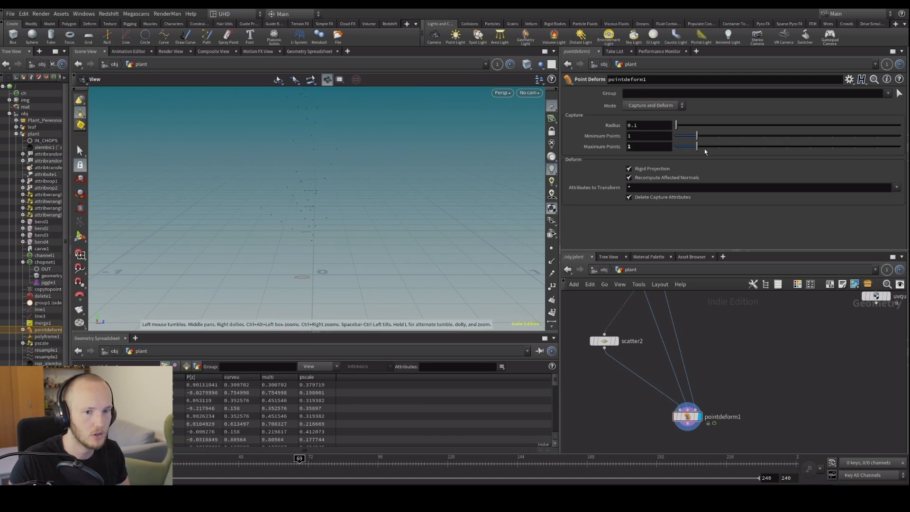
drag(704, 151, 832, 147)
drag(313, 470, 266, 473)
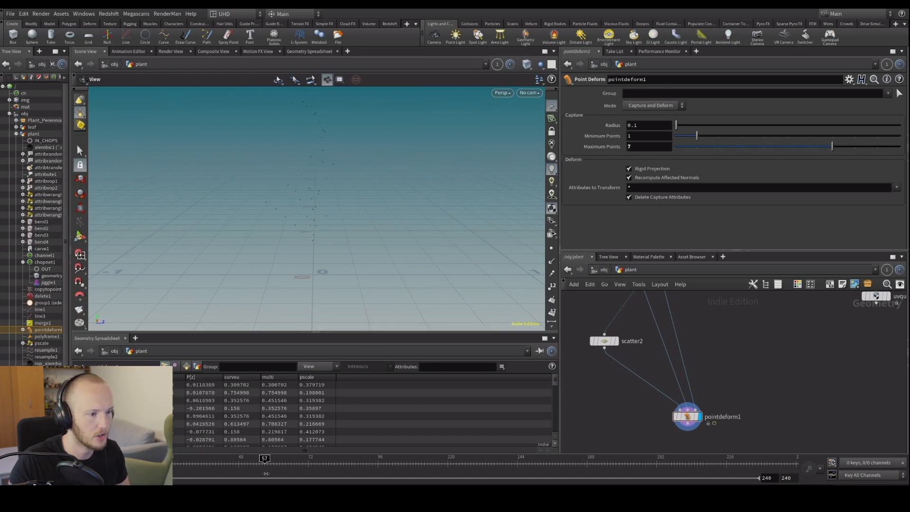
key(ctrl+z)
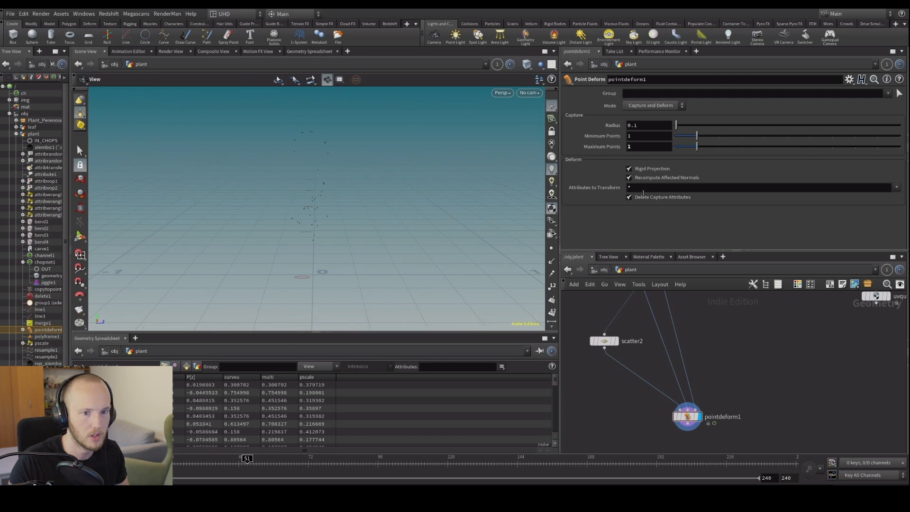
Set scatter2's Force Total Count to 119 and check the denser points at different frames.
scroll(382, 178, up, 2)
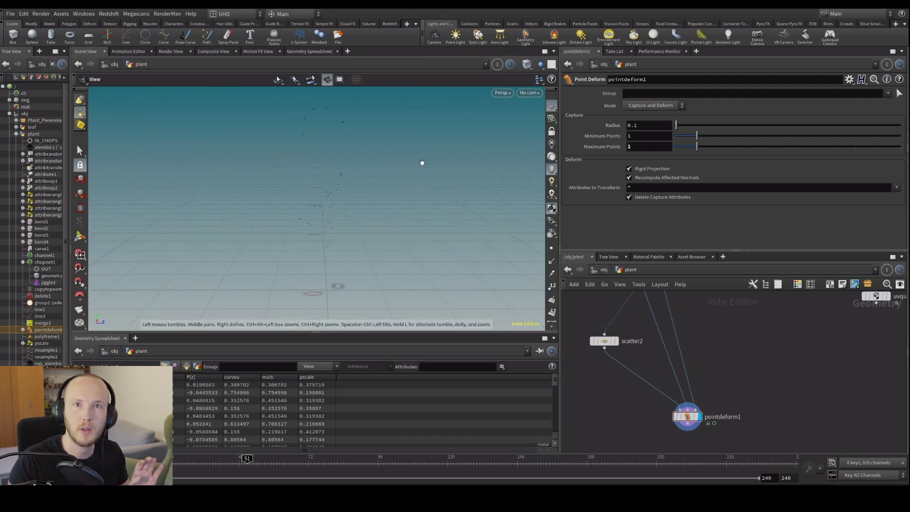
key(Left)
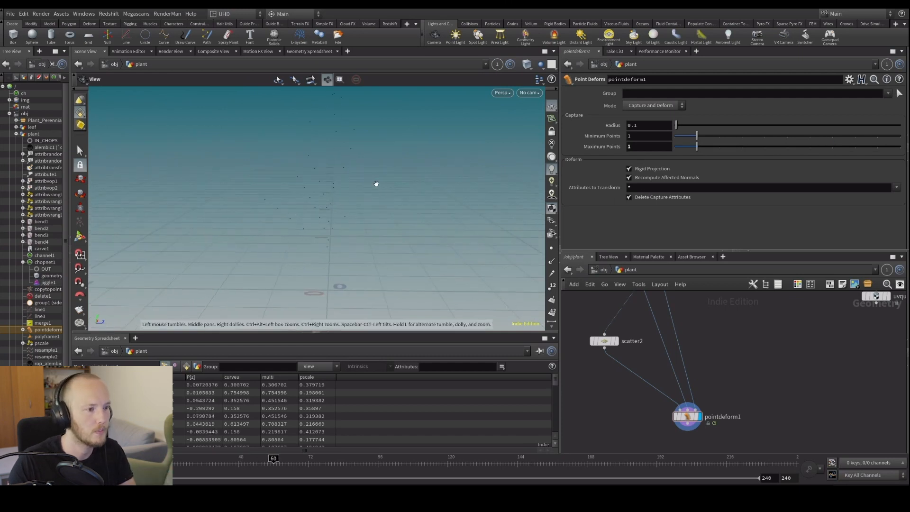
click(605, 341)
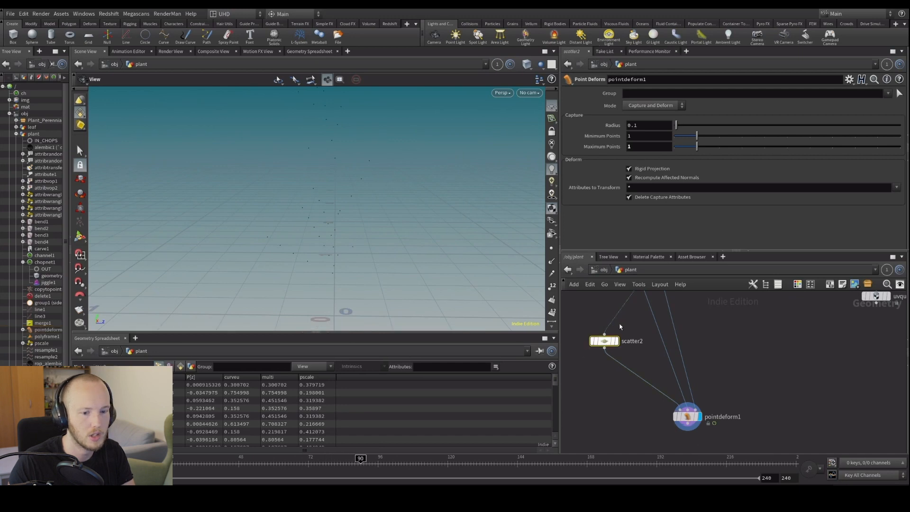
drag(742, 179, 765, 179)
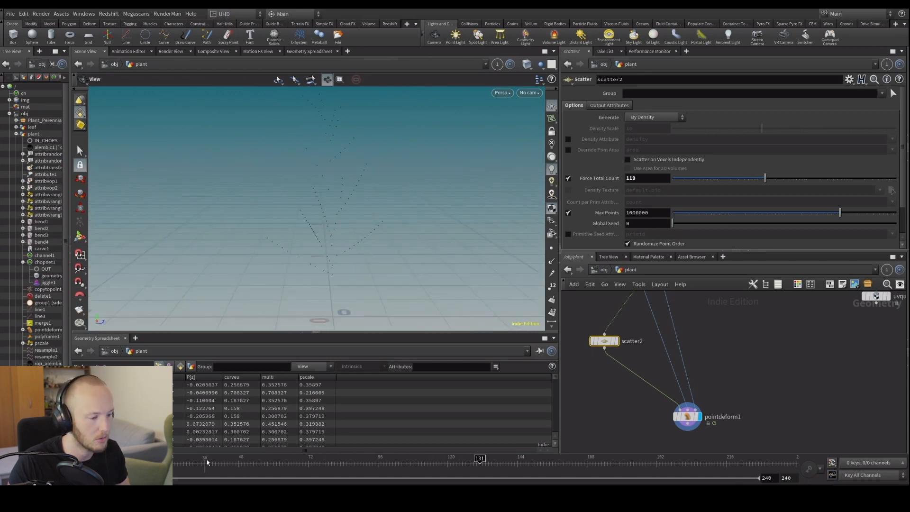
drag(390, 219, 355, 236)
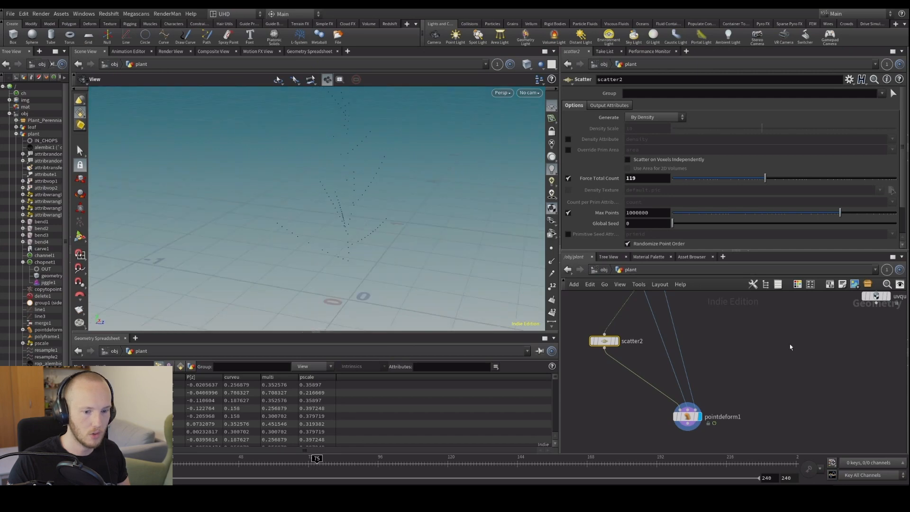
Move delete1 higher above timeshift1 to make room between the two nodes.
scroll(719, 307, down, 1)
middle_drag(718, 306, 703, 433)
scroll(670, 394, up, 1)
scroll(669, 395, up, 1)
click(642, 383)
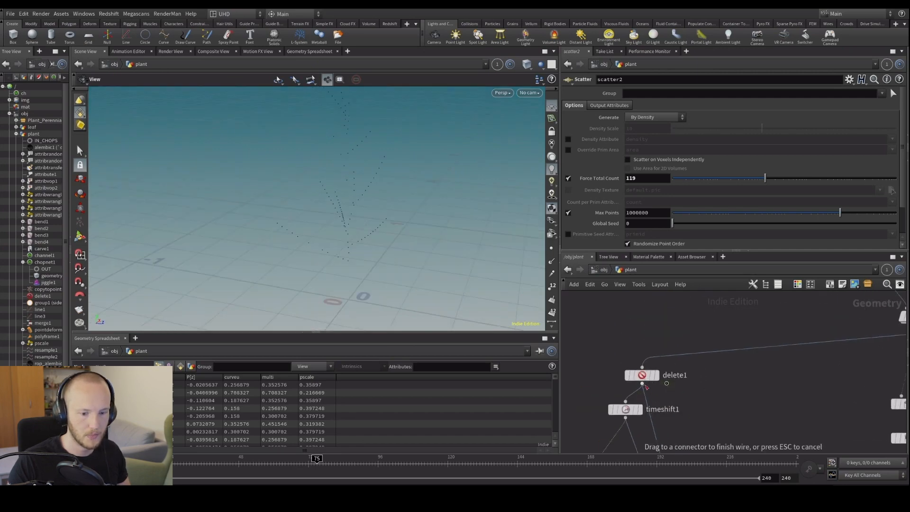
drag(643, 378, 642, 355)
Examine the upstream node chains and the parameters of polyframe1.
scroll(746, 410, down, 1)
middle_drag(746, 411, 739, 392)
middle_drag(807, 318, 738, 387)
middle_drag(738, 331, 733, 424)
scroll(733, 423, down, 1)
middle_drag(733, 352, 736, 389)
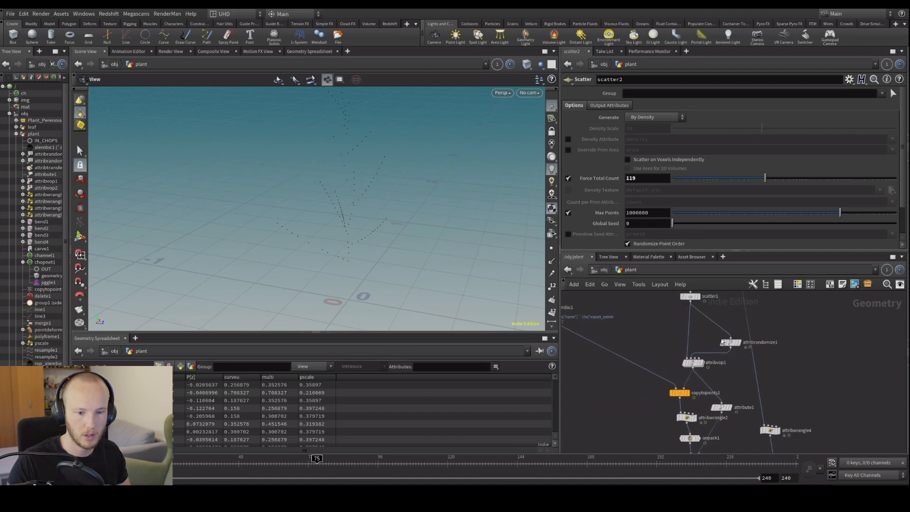
middle_drag(647, 336, 694, 384)
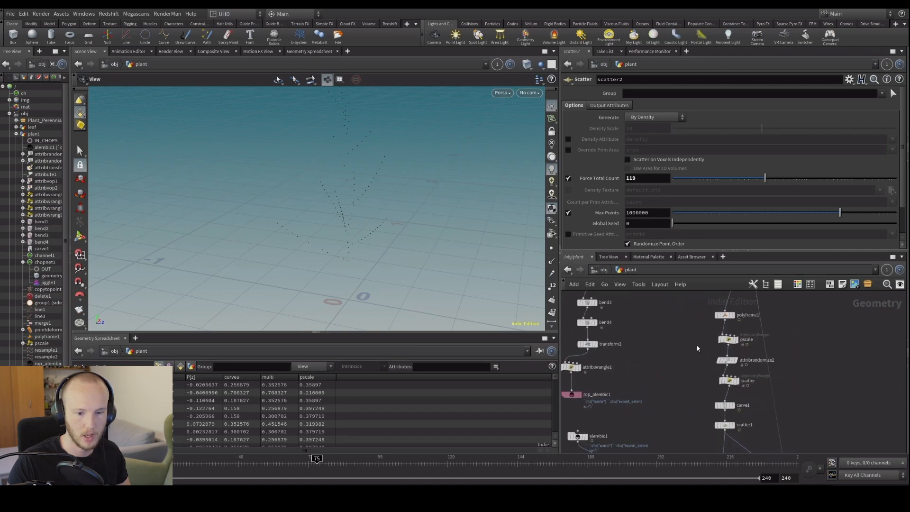
click(721, 316)
middle_drag(636, 431, 649, 305)
middle_drag(671, 381, 664, 354)
middle_drag(687, 303, 672, 376)
Insert a Null node between delete1 and timeshift1, and move delete1 higher to leave space above it.
scroll(687, 341, up, 3)
drag(685, 349, 680, 337)
key(Tab)
text(null)
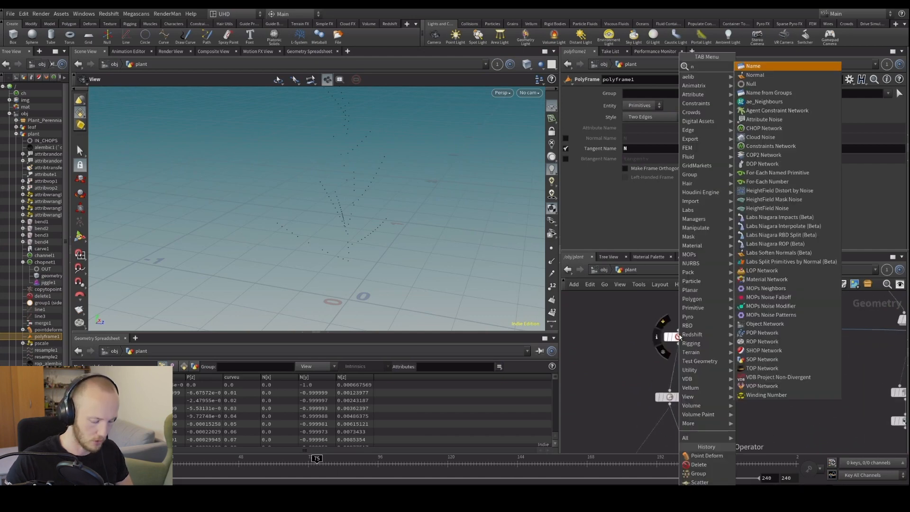
key(Return)
scroll(681, 322, up, 2)
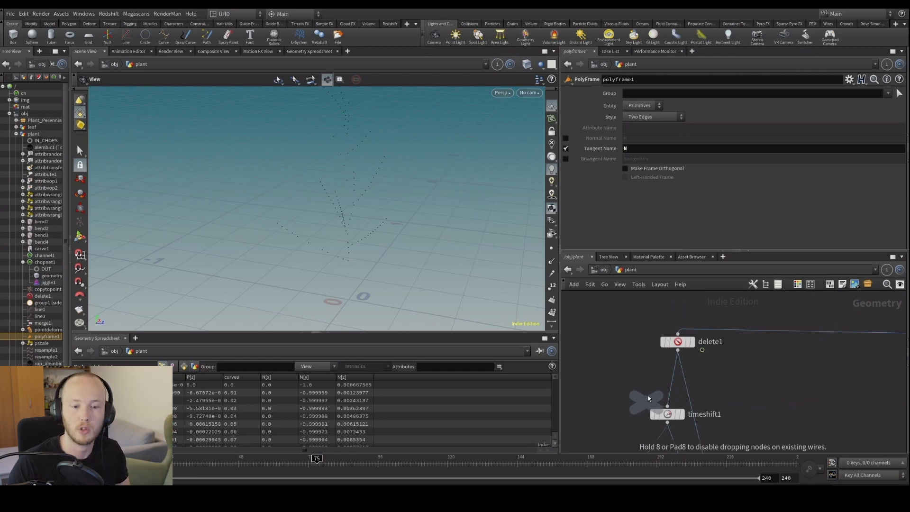
click(652, 382)
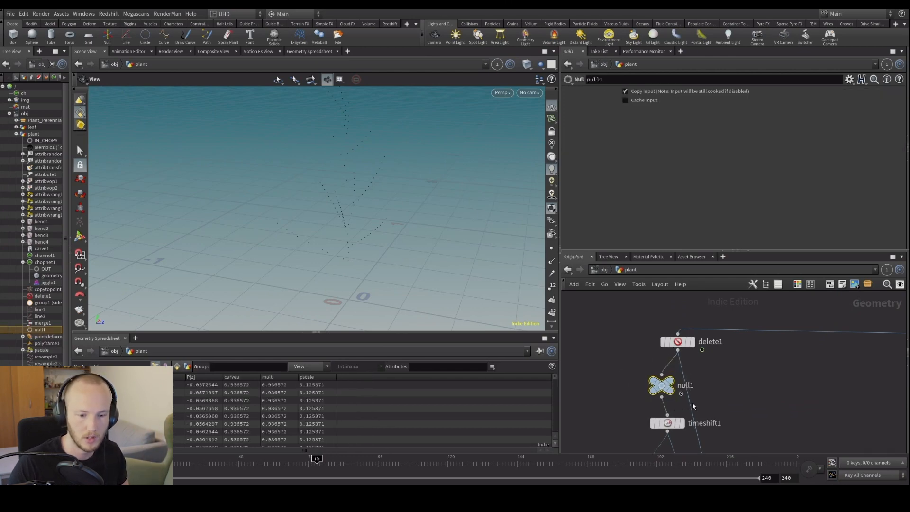
drag(689, 400, 662, 396)
drag(678, 343, 658, 316)
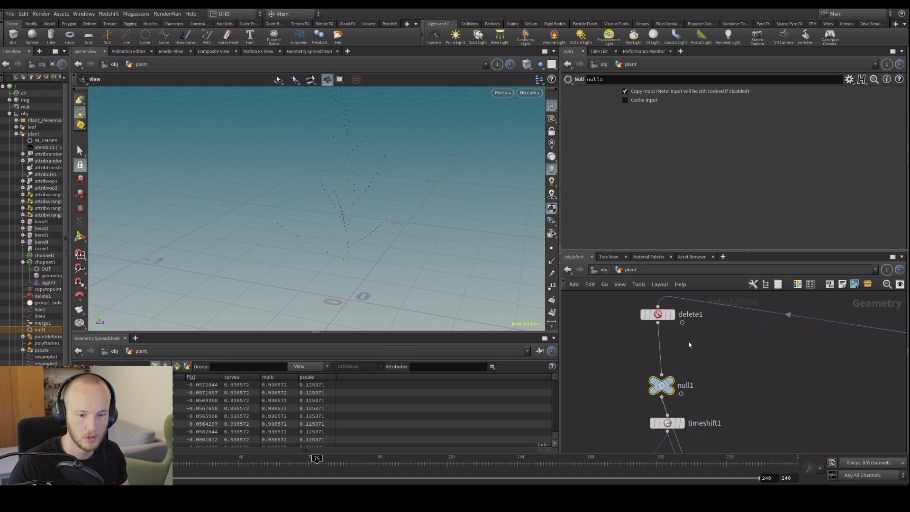
Insert a copy of polyframe1 between delete1 and null1, and display the point normals in the viewport.
scroll(690, 343, down, 4)
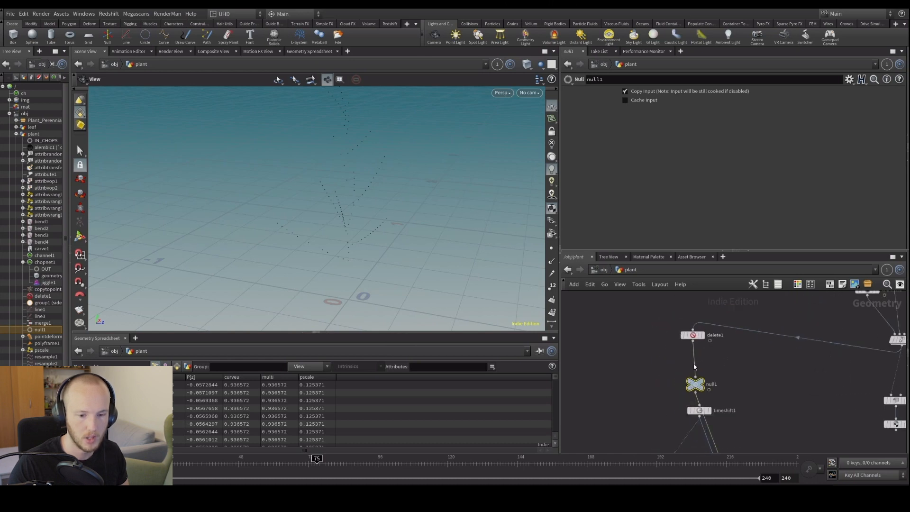
click(695, 367)
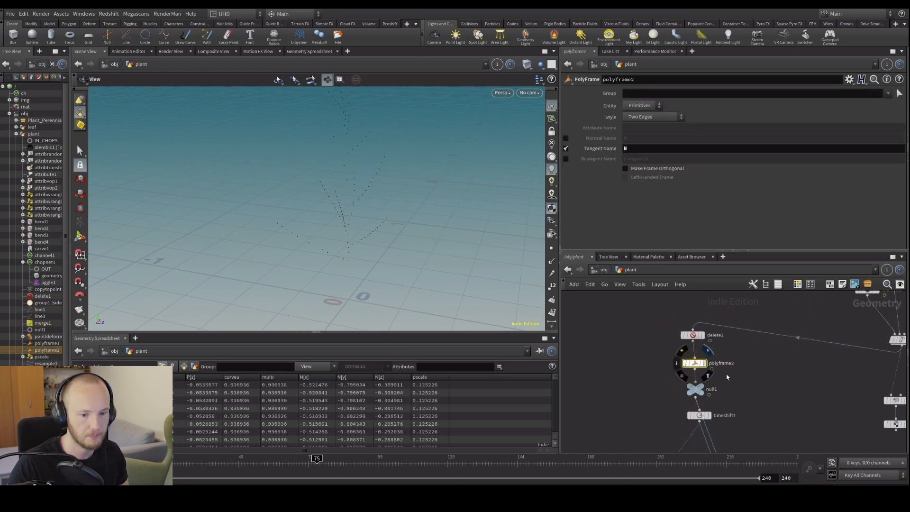
middle_drag(728, 377, 711, 352)
click(552, 261)
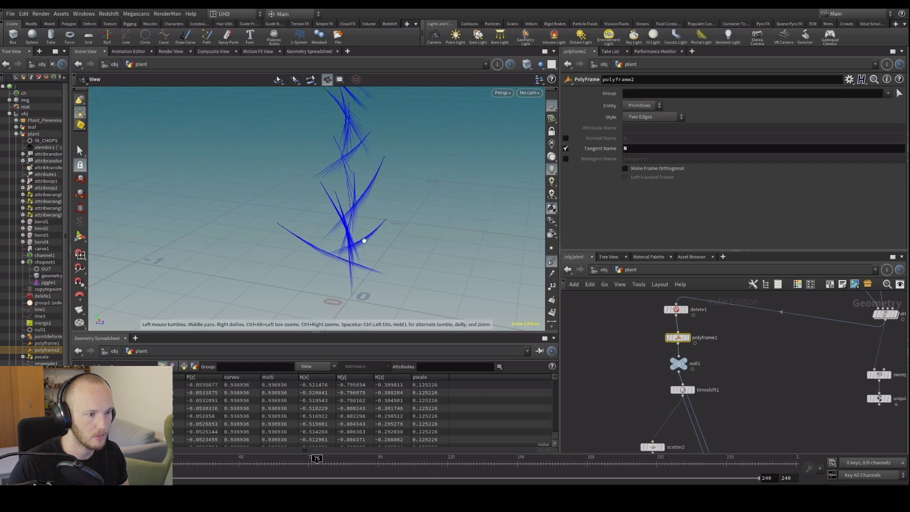
drag(364, 241, 383, 252)
Copy the attribrandomize1 and attribvop1 nodes located below scatter1.
scroll(740, 382, down, 5)
middle_drag(721, 304, 683, 402)
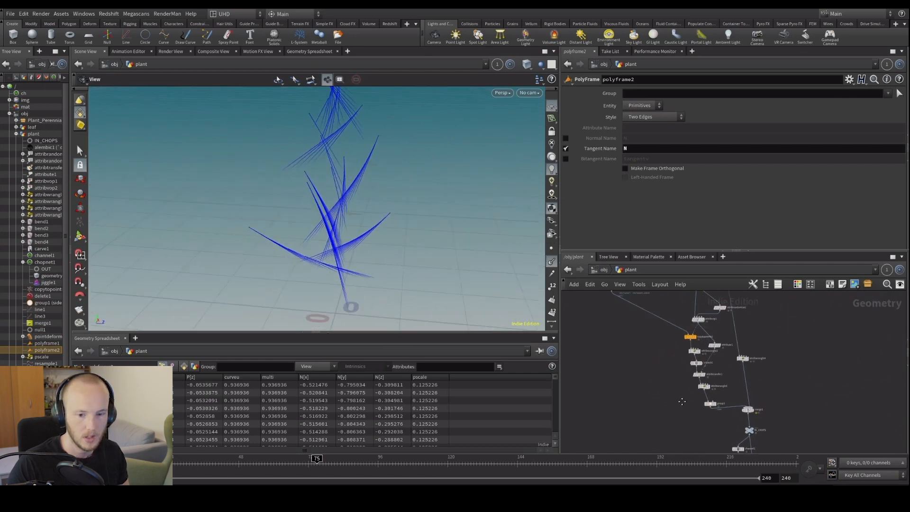
middle_drag(783, 332, 794, 422)
mouse_move(754, 329)
middle_down()
mouse_move(771, 427)
mouse_move(808, 310)
middle_up()
middle_drag(791, 361, 739, 332)
middle_drag(711, 403, 697, 424)
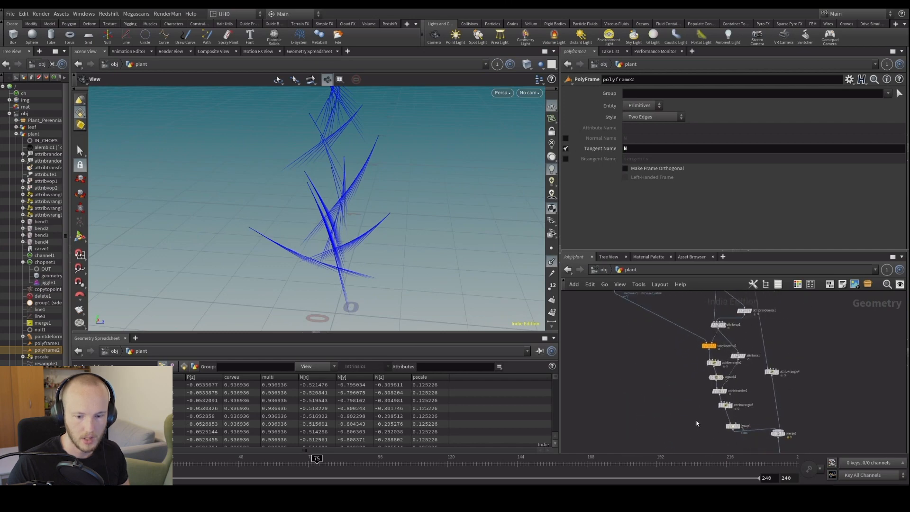
middle_drag(656, 374, 648, 340)
middle_drag(732, 372, 755, 435)
drag(586, 377, 789, 393)
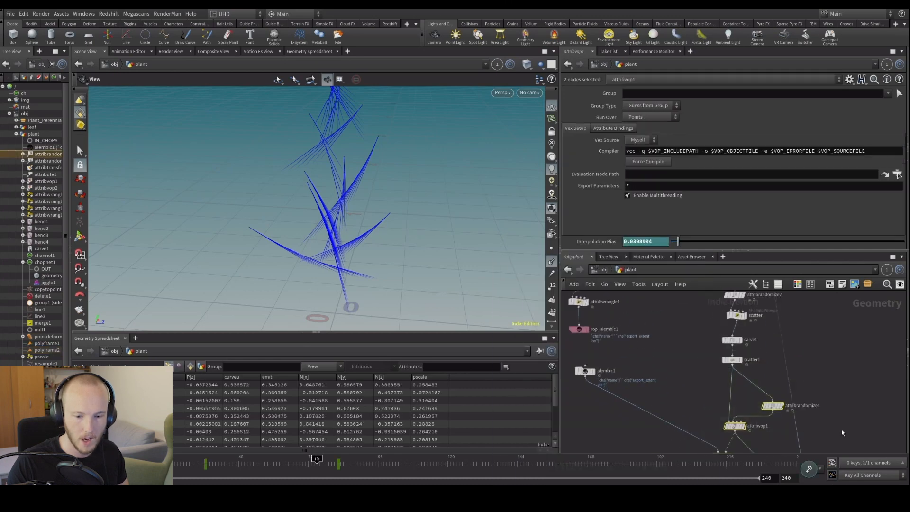
key(ctrl+c)
Paste the copied Attribute Randomize and Attribute VOP nodes near the timeshift1 and pointdeform1 chain.
middle_drag(720, 417, 679, 340)
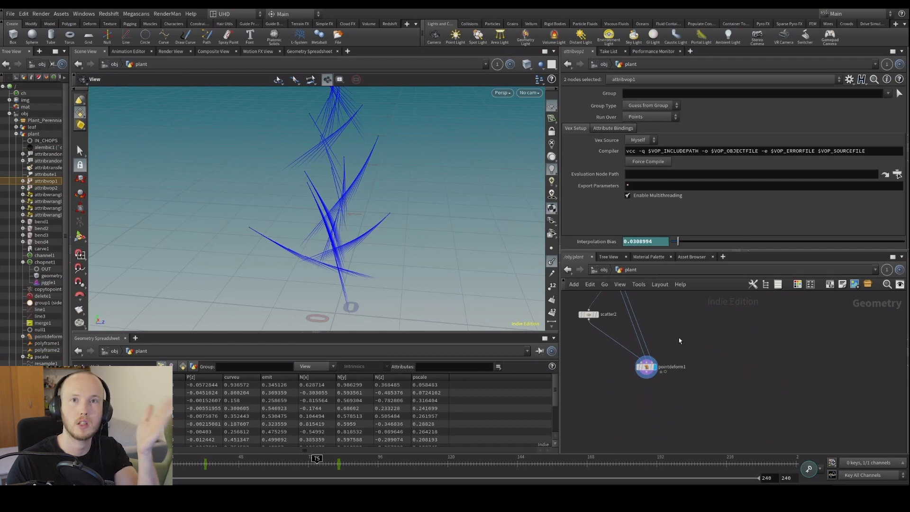
click(704, 367)
middle_drag(690, 339, 661, 388)
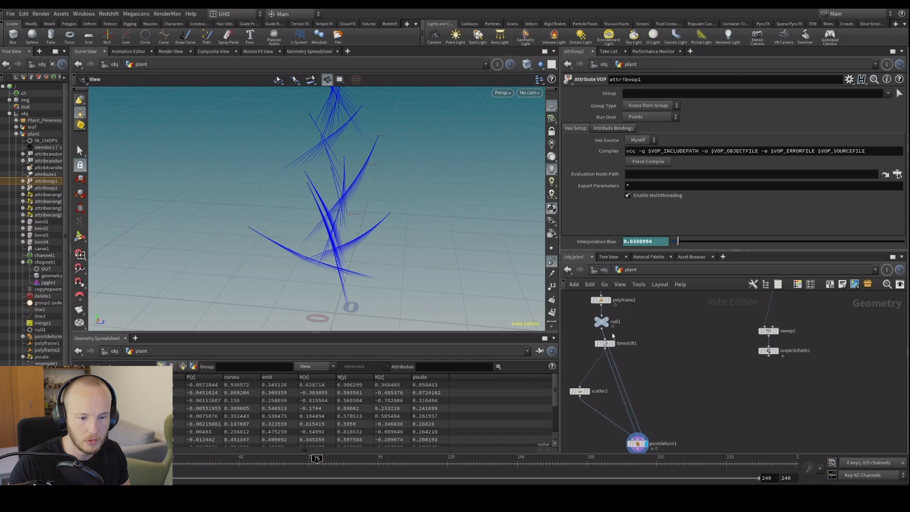
key(ctrl+v)
middle_drag(649, 390, 660, 444)
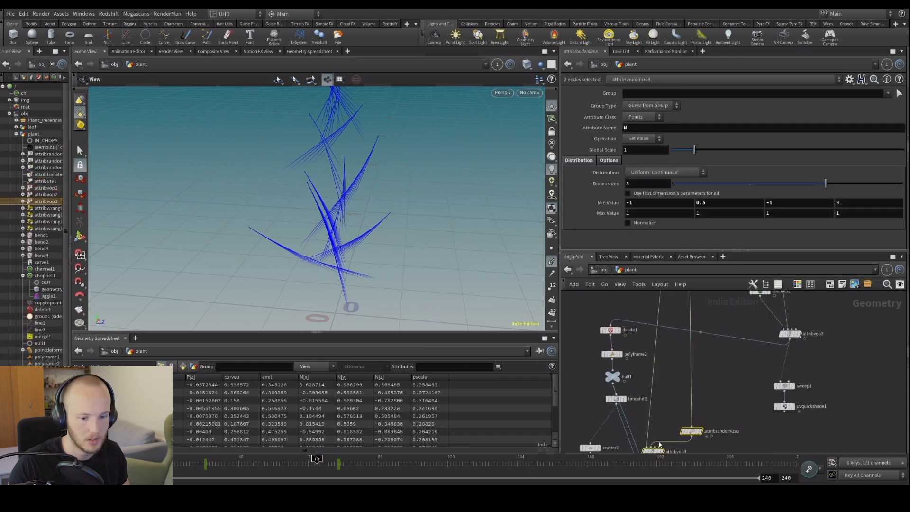
Move null1 and its downstream nodes lower, and arrange the pasted attribrandomize3 and attribvop3 beside the polyframe2 chain.
drag(659, 448, 611, 435)
click(625, 408)
click(615, 398)
key(Delete)
drag(657, 387, 650, 410)
Wire polyframe2 into attribvop3's first input and into attribrandomize3, and connect attribvop3's output to null1.
click(613, 360)
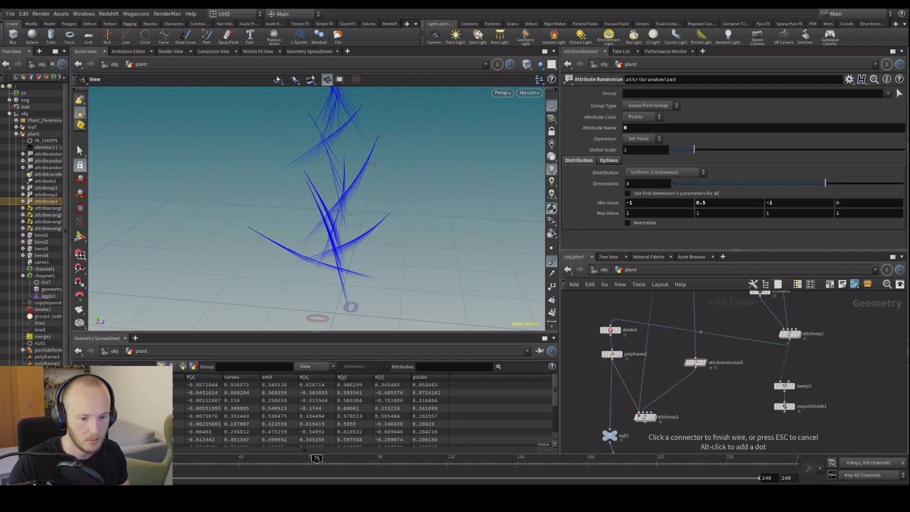
click(639, 412)
click(695, 356)
click(627, 359)
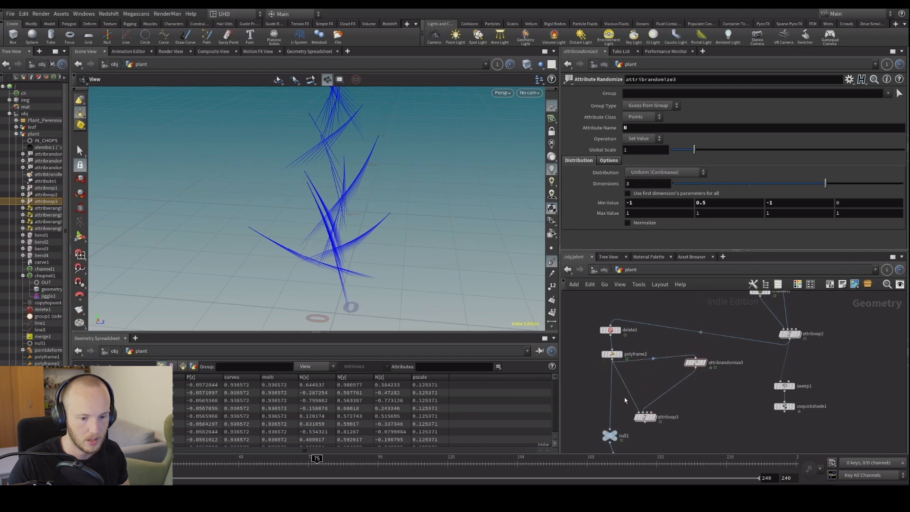
click(611, 428)
click(645, 422)
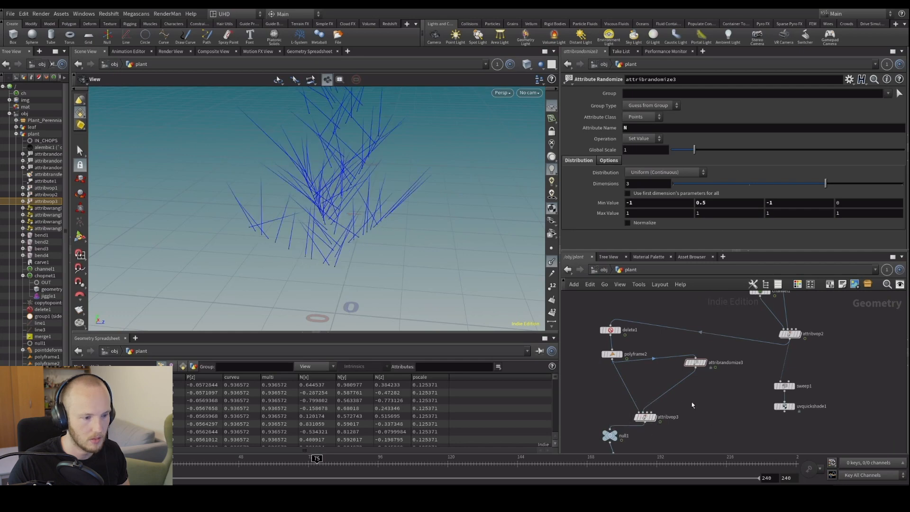
Set the second component of attribrandomize3's Min Value to -1.
click(651, 419)
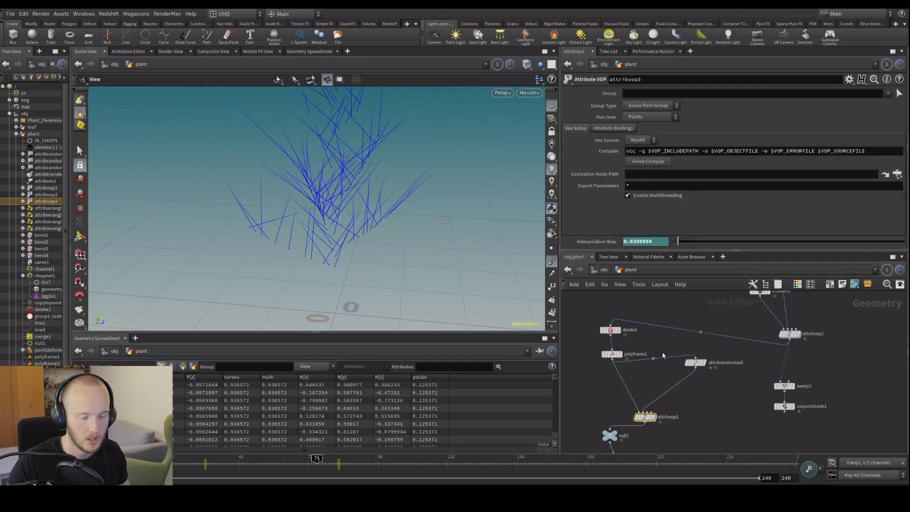
click(695, 363)
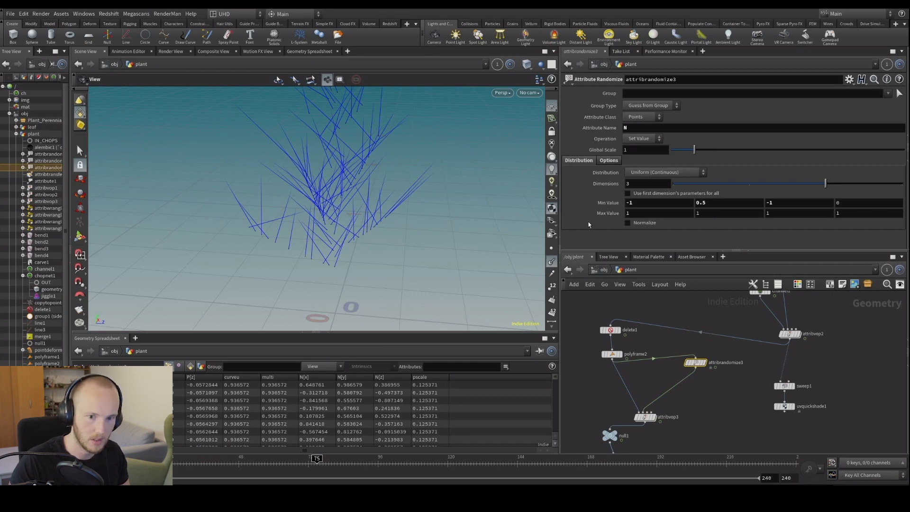
text(-1)
key(Return)
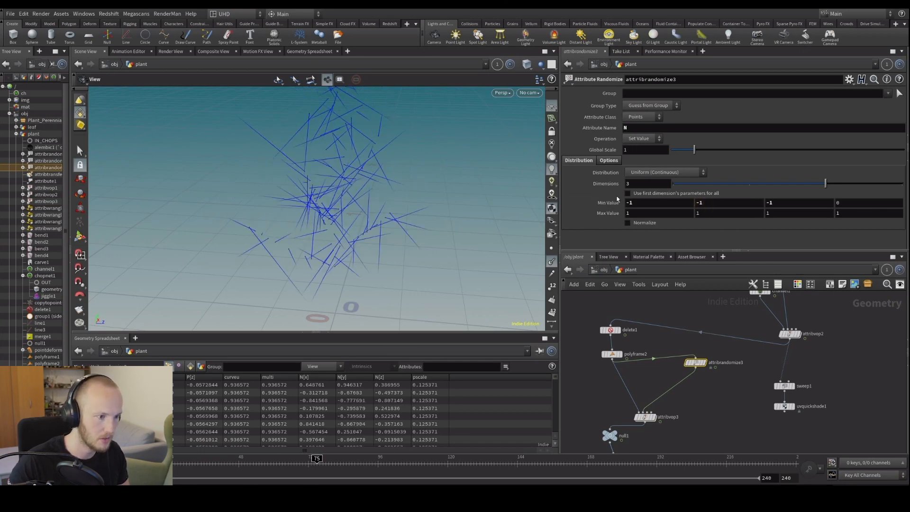
Delete the animation channels on attribvop3's Interpolation Bias and set the bias to 0.553.
click(645, 417)
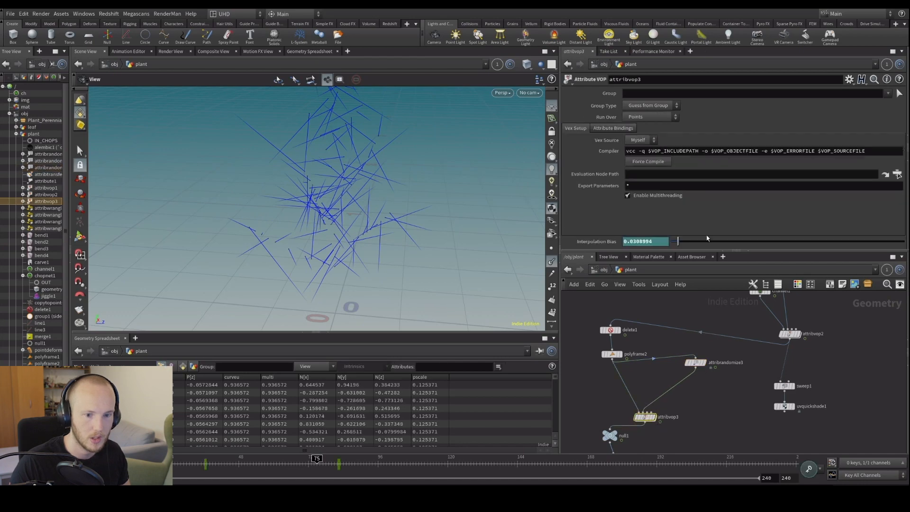
right_click(638, 246)
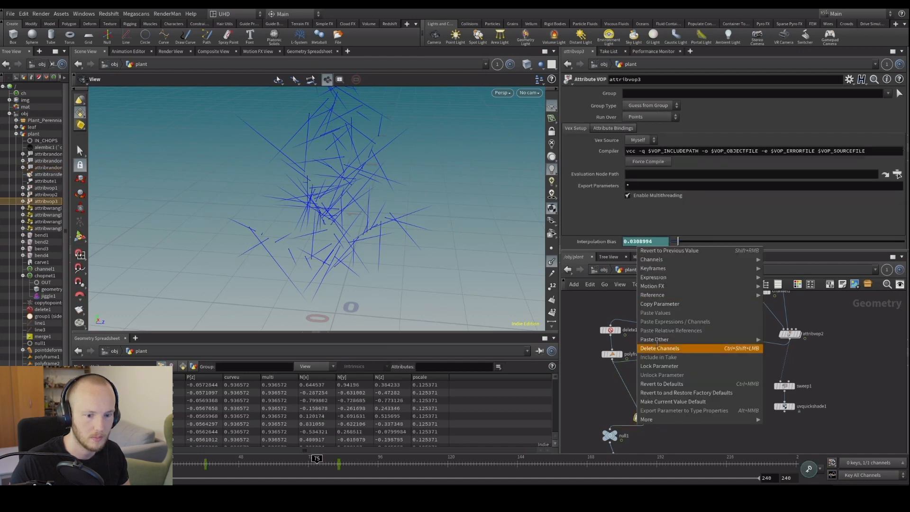
click(649, 302)
drag(676, 245, 809, 269)
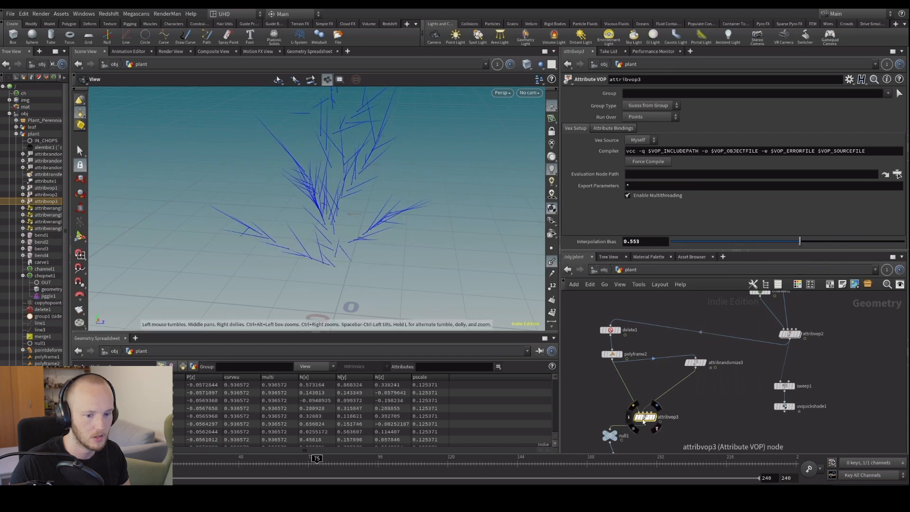
Inside attribvop3, insert a Normalize node between mix1 and geometryvopoutput1, and return to the plant network.
double_click(646, 418)
scroll(765, 372, down, 3)
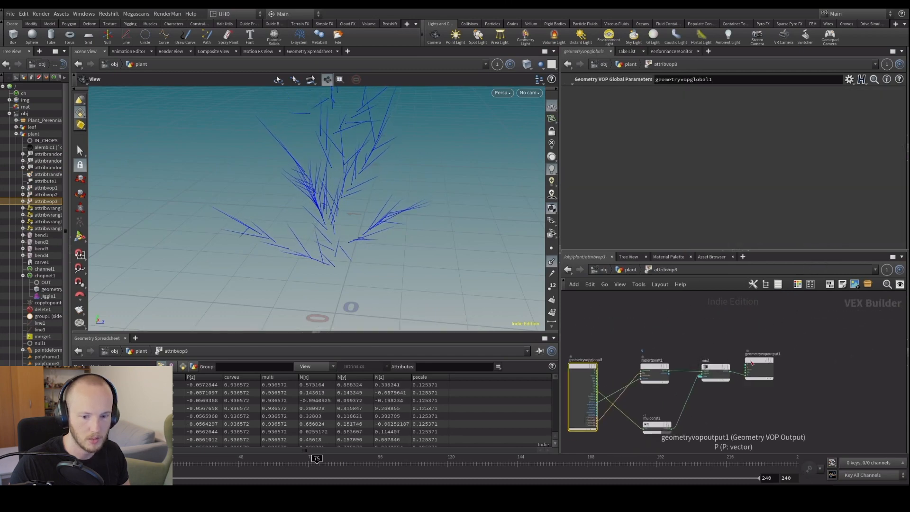
drag(759, 359, 802, 356)
drag(344, 224, 356, 195)
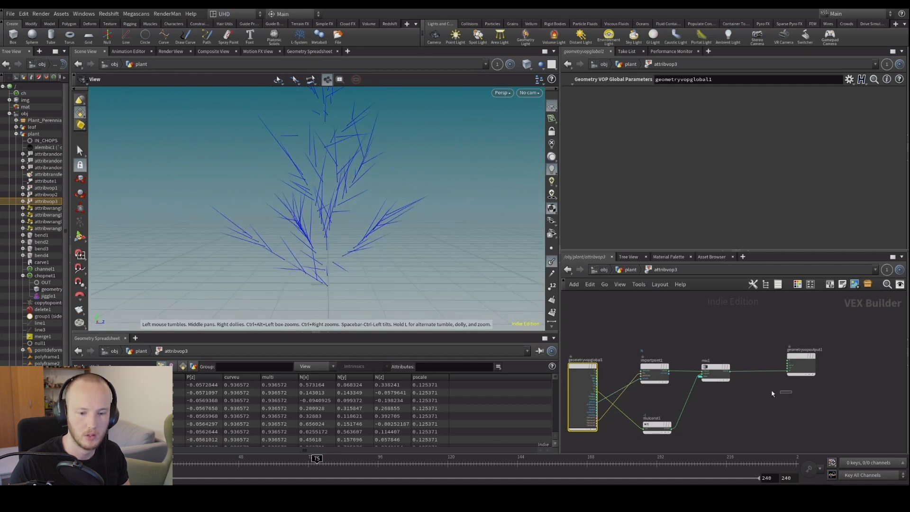
scroll(772, 393, up, 3)
key(Tab)
key(Escape)
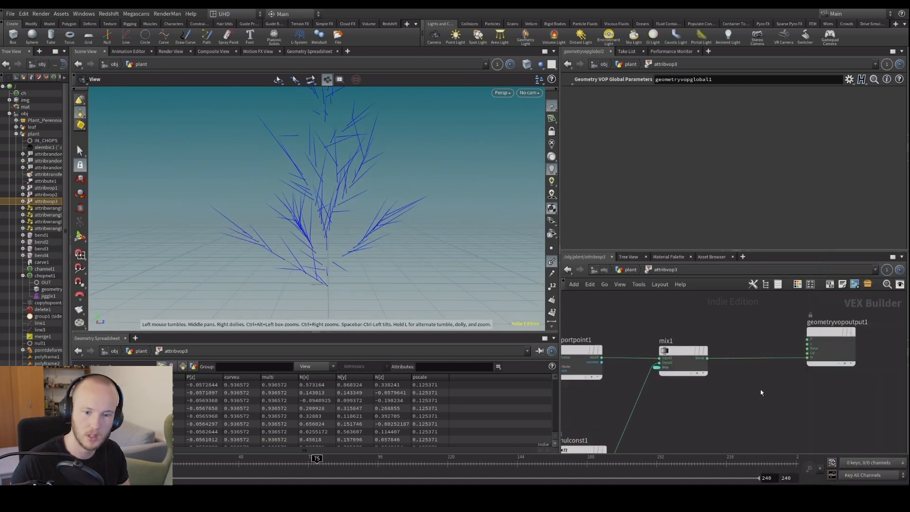
click(737, 372)
drag(738, 373, 774, 364)
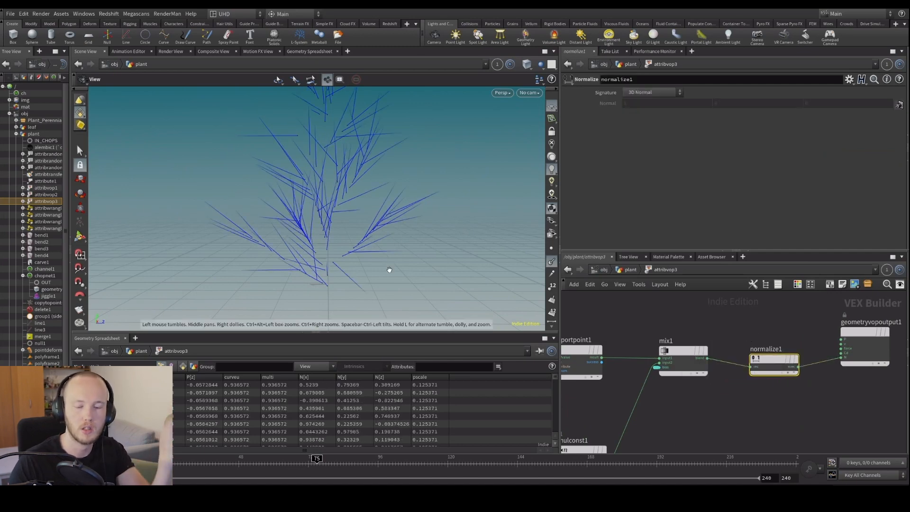
scroll(759, 339, down, 4)
middle_drag(766, 336, 765, 337)
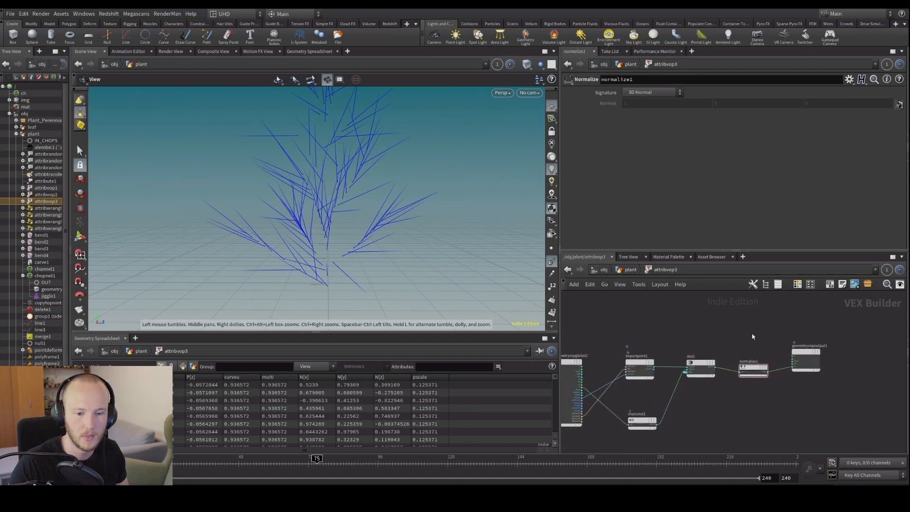
key(u)
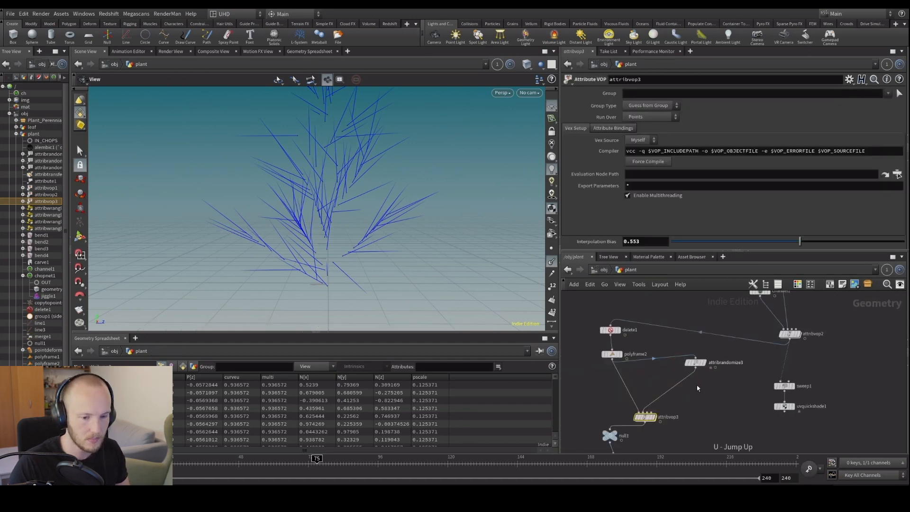
Move pointdeform1 so it lines up beneath timeshift1 in the node chain.
drag(346, 244, 321, 265)
scroll(713, 386, down, 3)
middle_drag(712, 386, 704, 297)
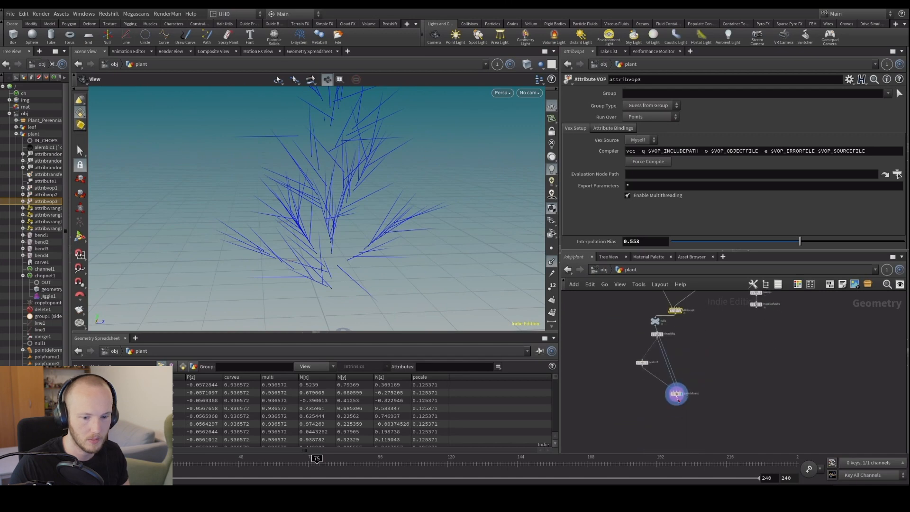
drag(677, 397, 663, 404)
middle_drag(608, 346, 604, 378)
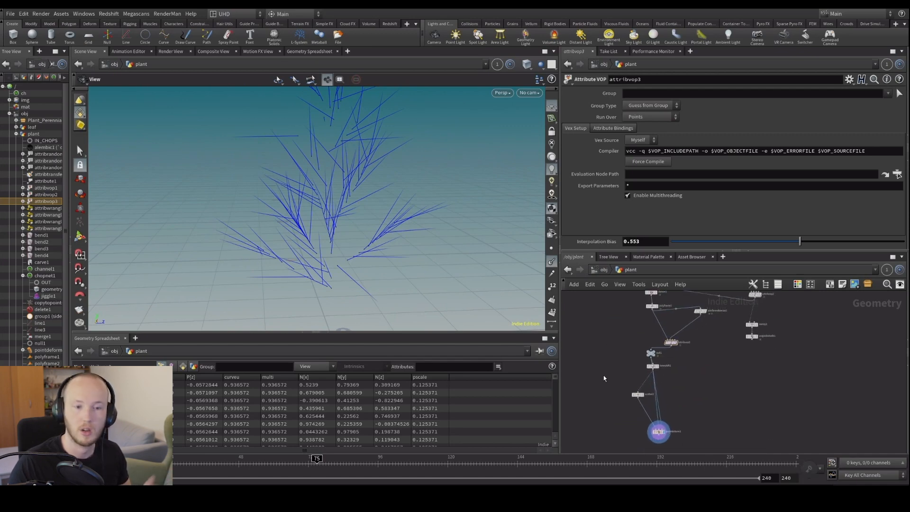
Examine the alembic1 and OUT nodes at the end of the leaf geometry network and return to object level.
key(u)
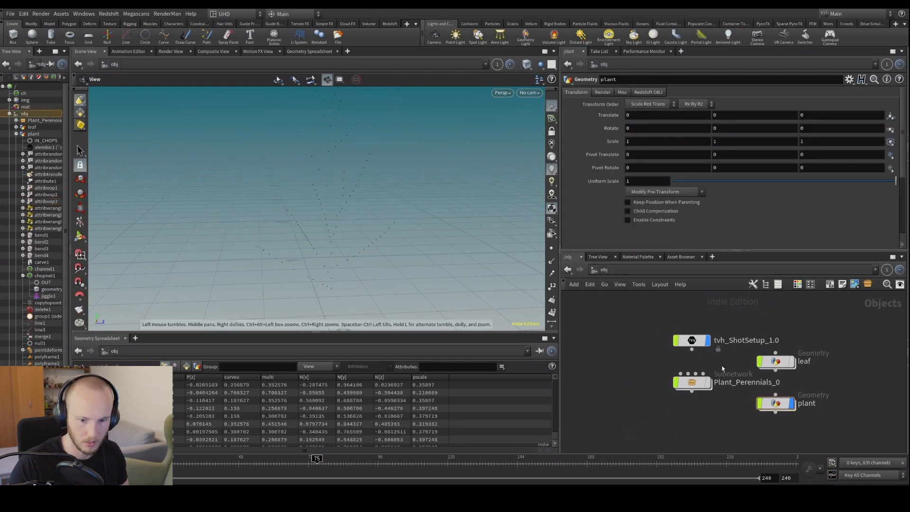
click(775, 361)
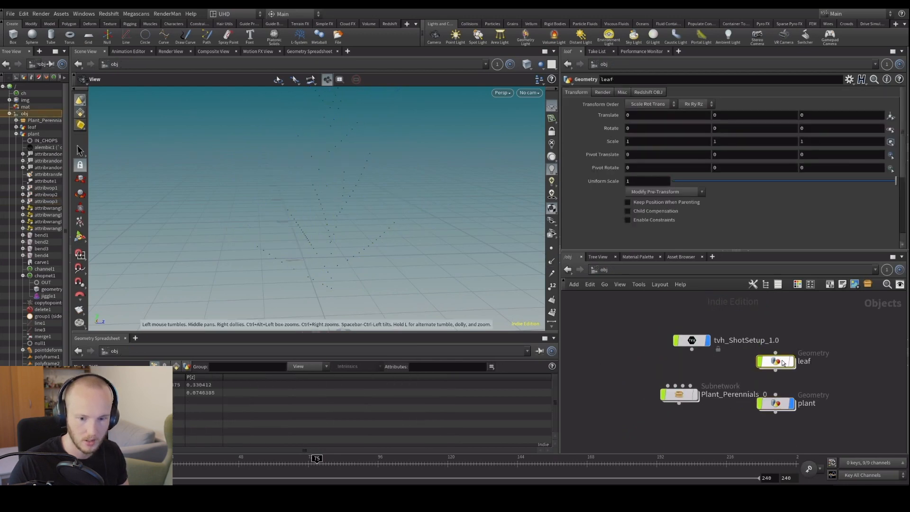
key(i)
scroll(667, 328, up, 3)
middle_drag(668, 328, 626, 376)
scroll(626, 376, up, 3)
drag(640, 386, 746, 409)
drag(616, 336, 745, 410)
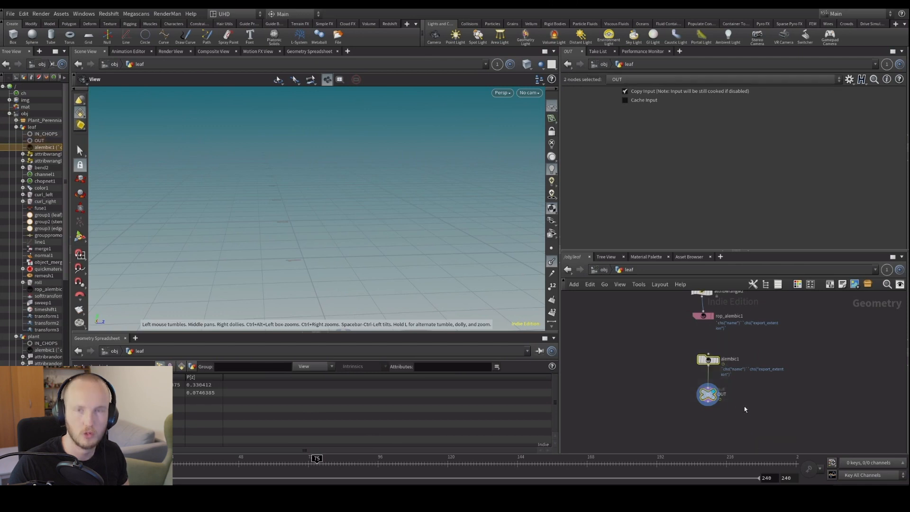
click(708, 395)
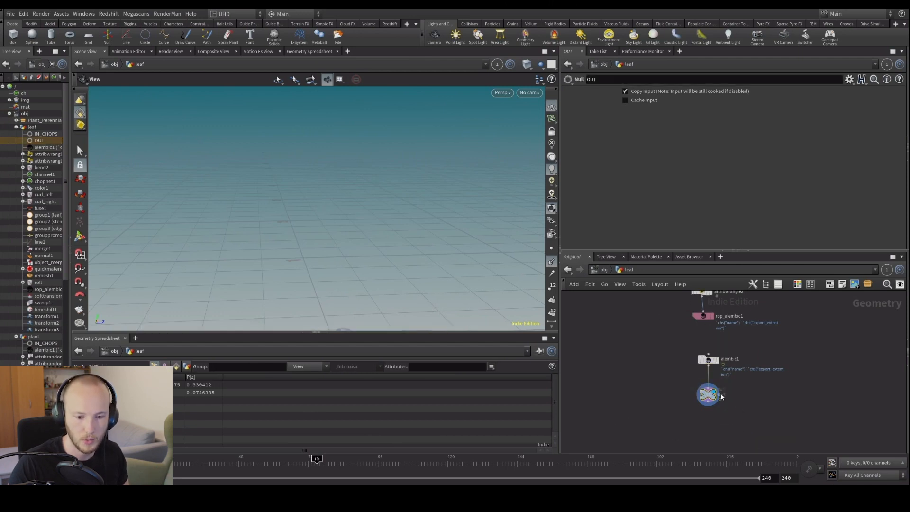
key(u)
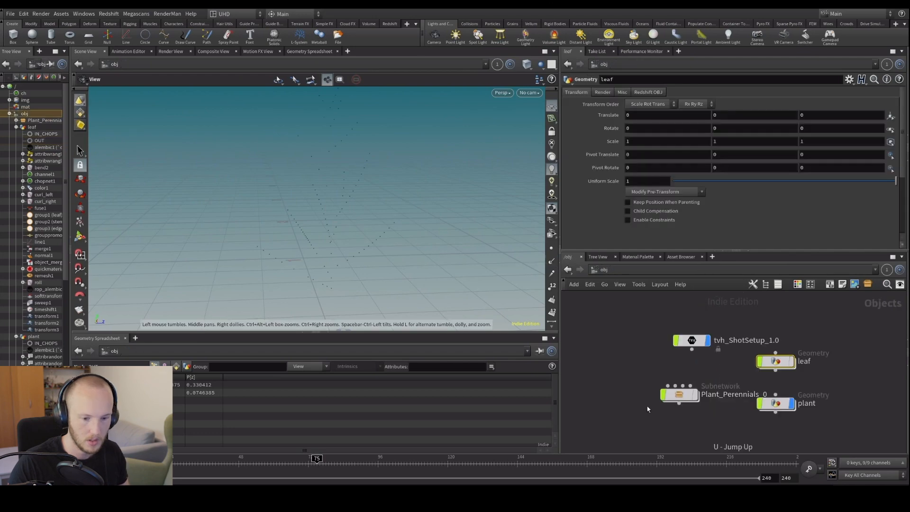
Open the plant network and add an Object Merge node to one side of the main node chain.
double_click(782, 405)
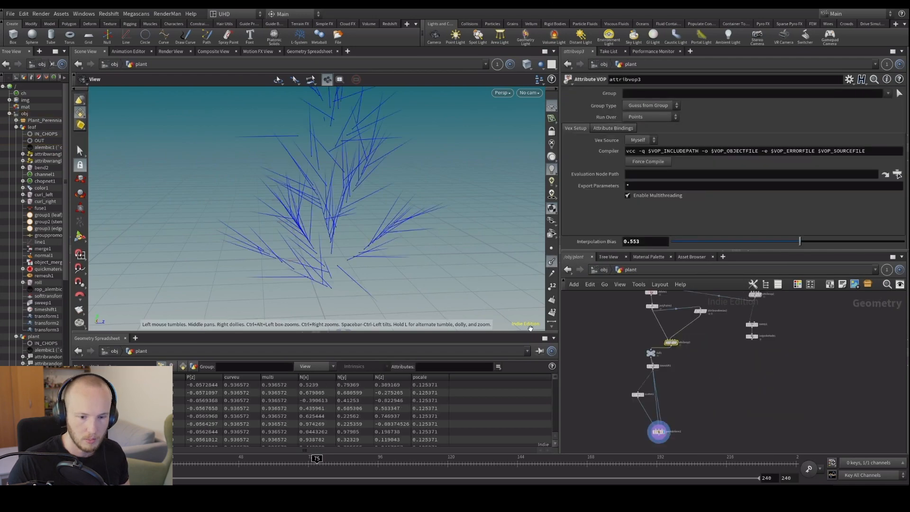
key(Tab)
text(wrangle)
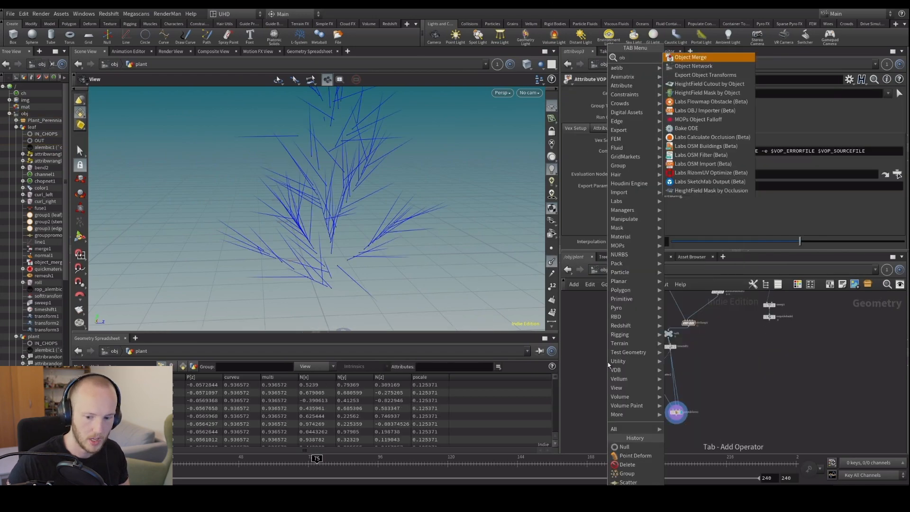
key(Return)
click(608, 362)
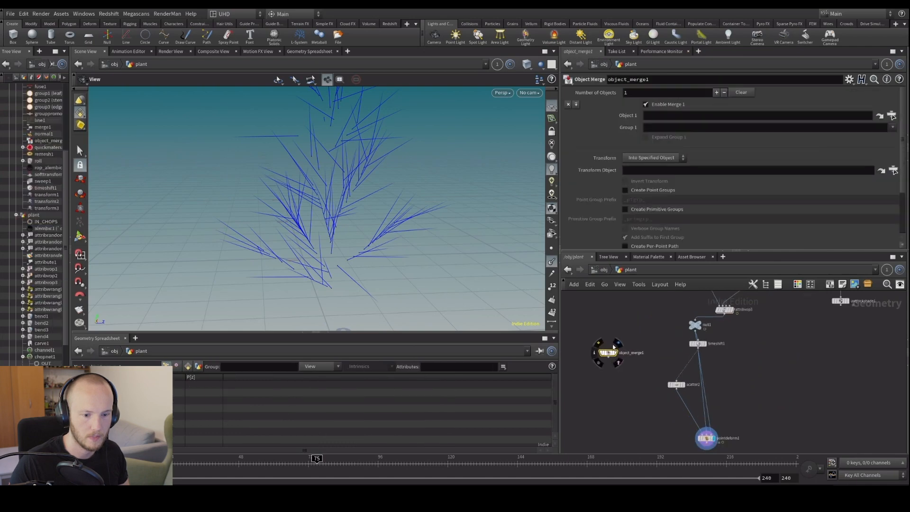
Set the Object Merge source to /obj/leaf/OUT with its transform set to Into This Object, and frame the leaf.
click(652, 117)
text(/obj/leaf/OUT)
click(654, 157)
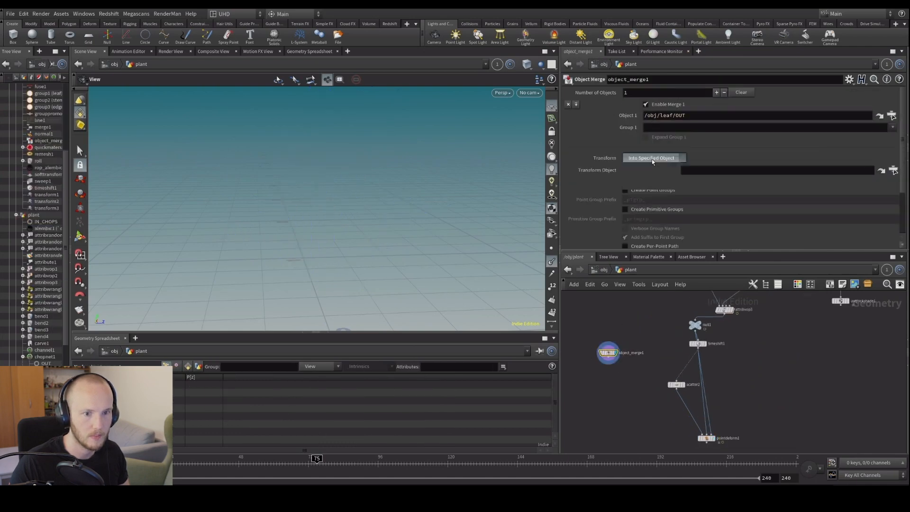
click(651, 176)
key(space+g)
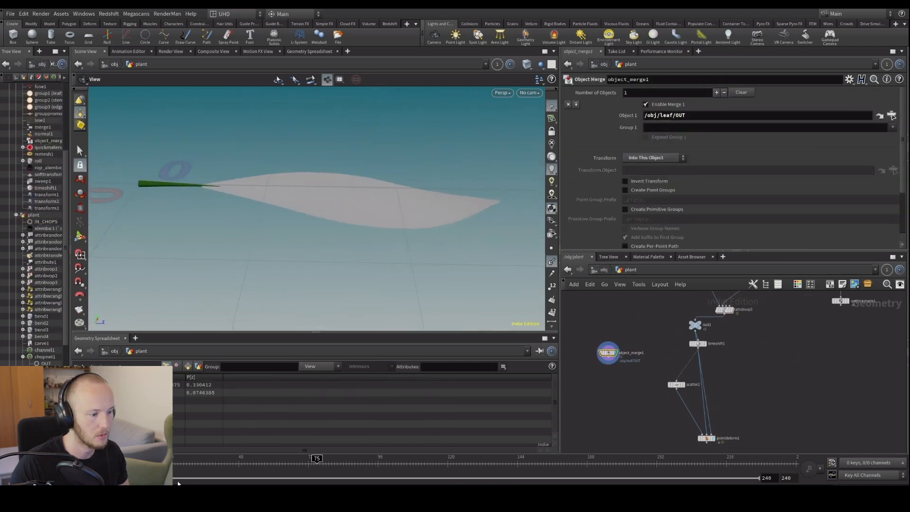
Examine the merged leaf's shape and animation from several angles at different frames.
drag(185, 460, 337, 460)
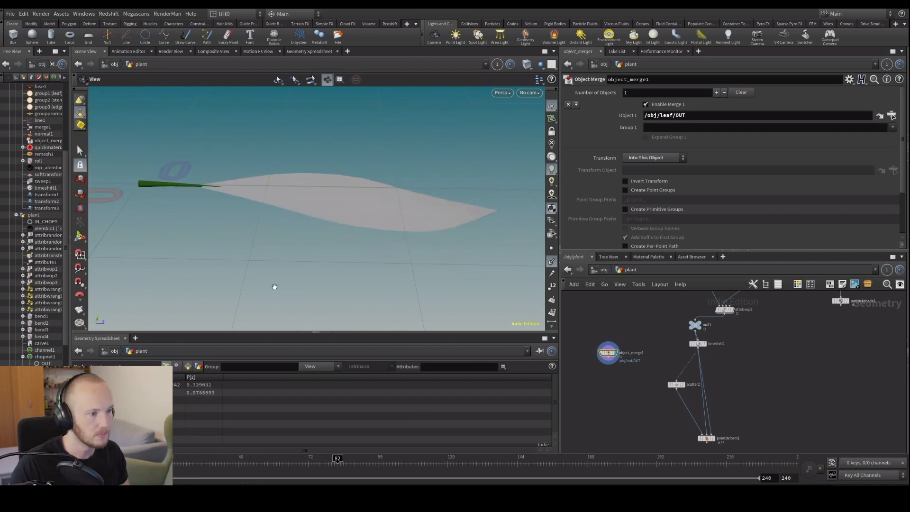
scroll(669, 347, down, 3)
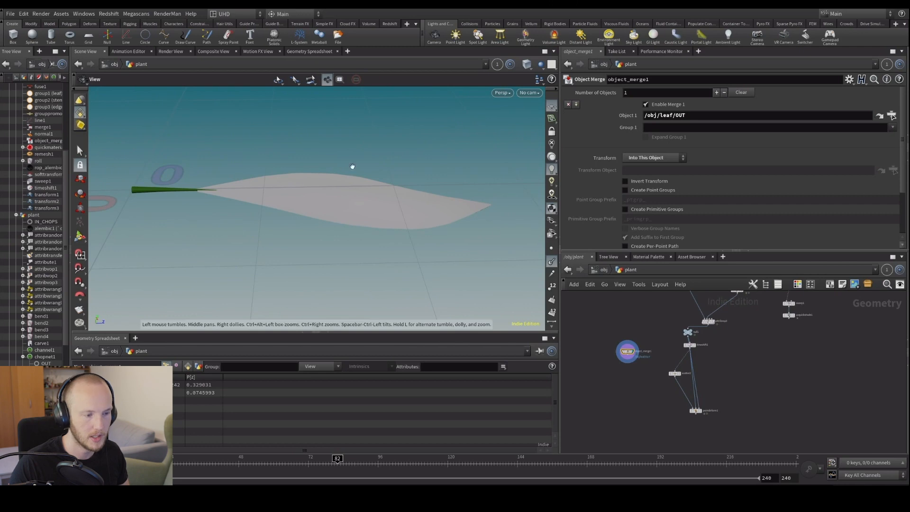
drag(351, 166, 264, 238)
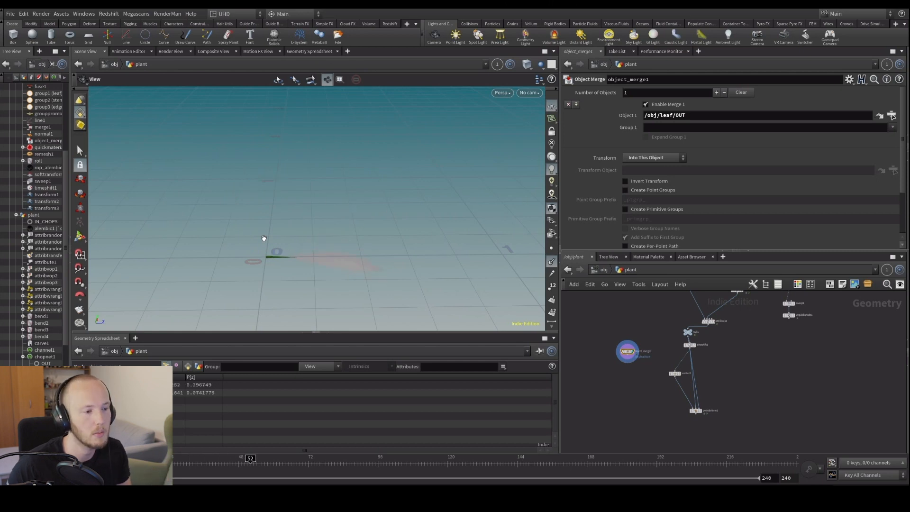
drag(264, 238, 258, 264)
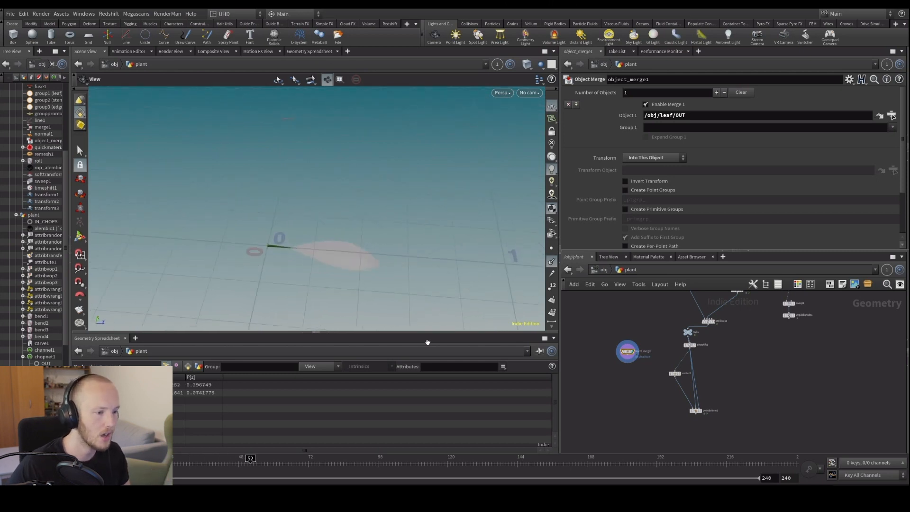
drag(344, 235, 327, 204)
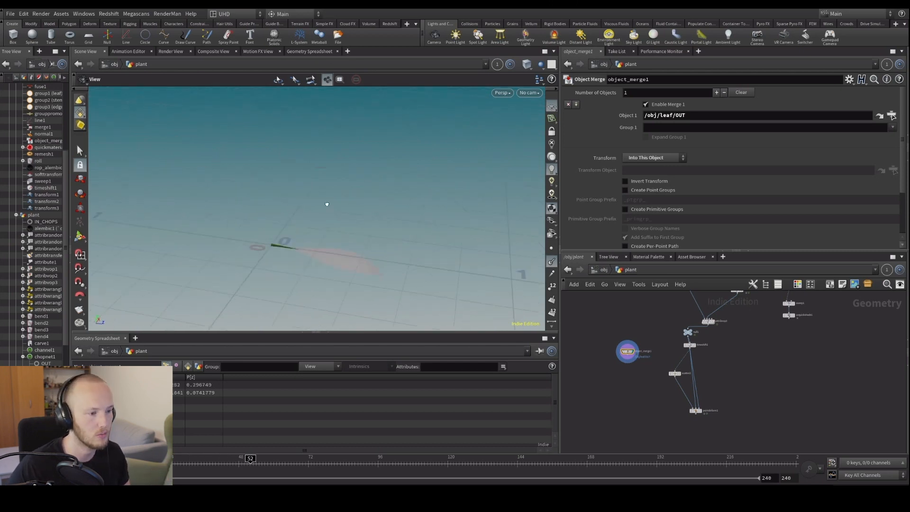
drag(195, 471, 154, 471)
key(Up)
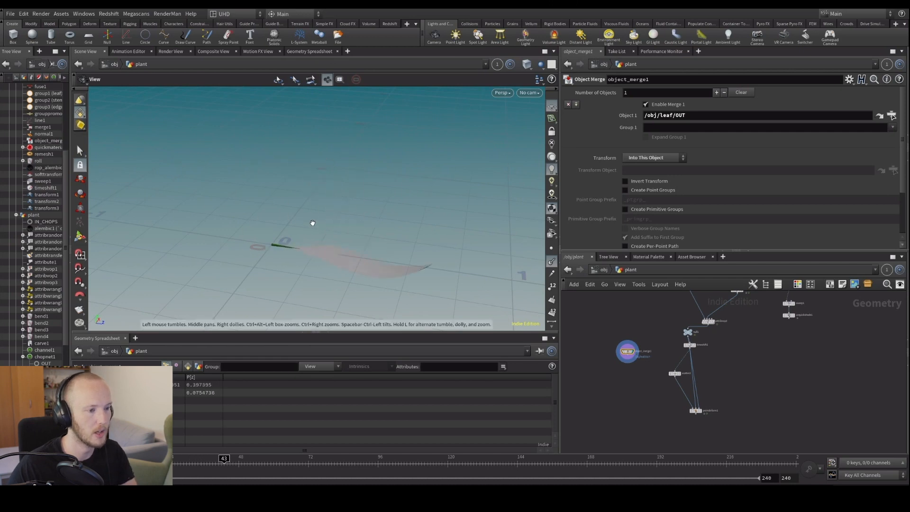
drag(311, 224, 406, 205)
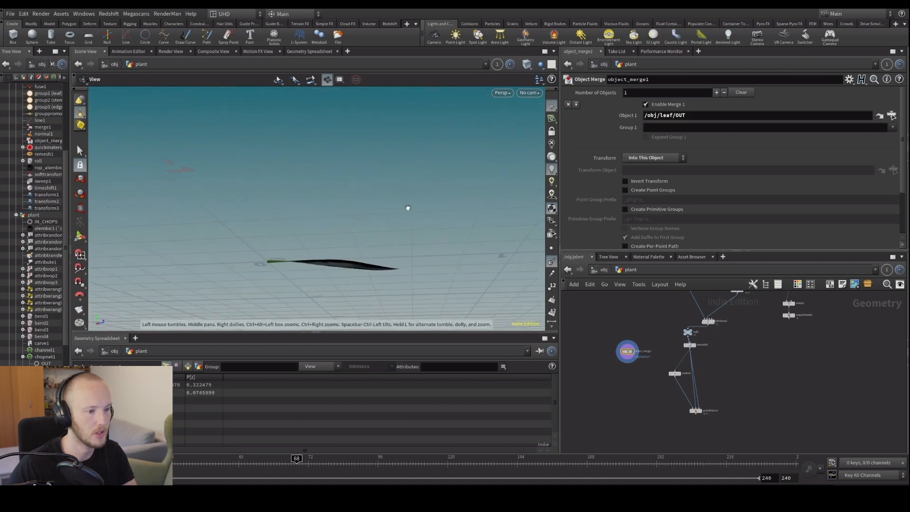
Hide the reference grid in the 3D view.
click(551, 108)
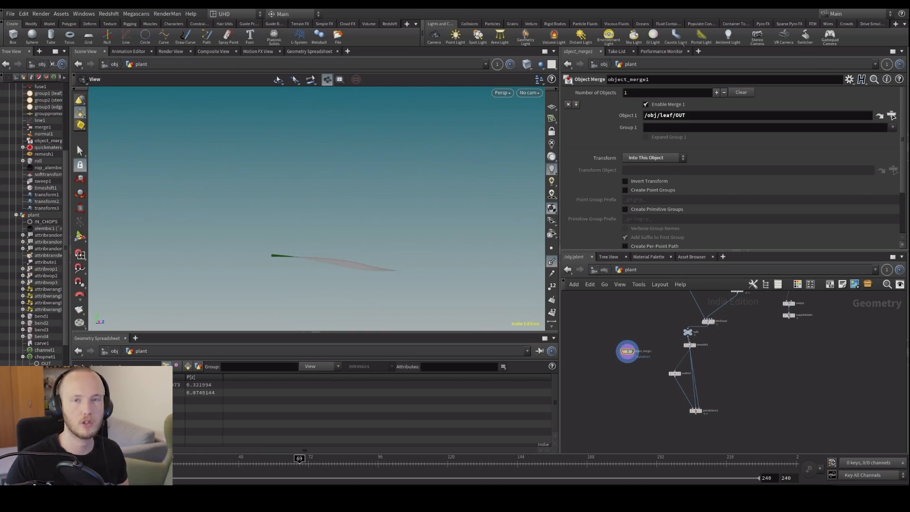
drag(230, 264, 242, 260)
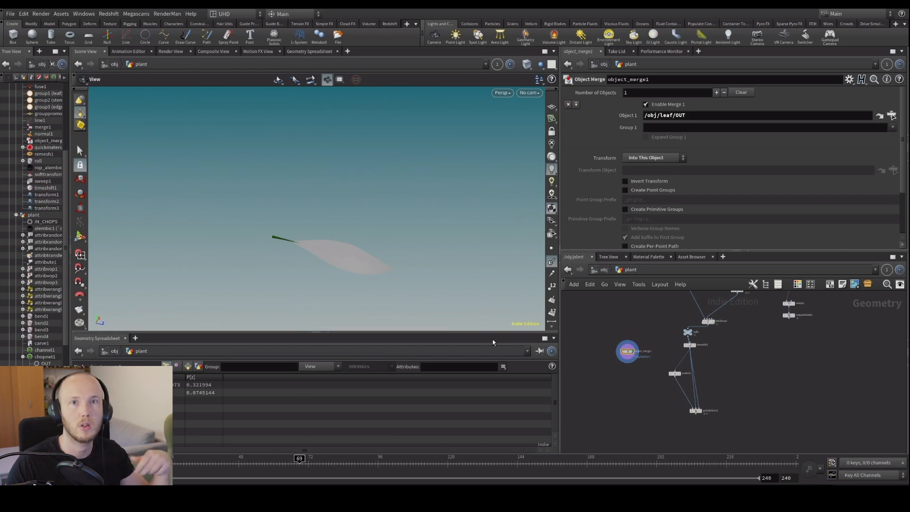
Add a Copy to Points node below pointdeform1.
middle_drag(658, 408, 660, 390)
scroll(656, 379, up, 3)
scroll(661, 390, down, 4)
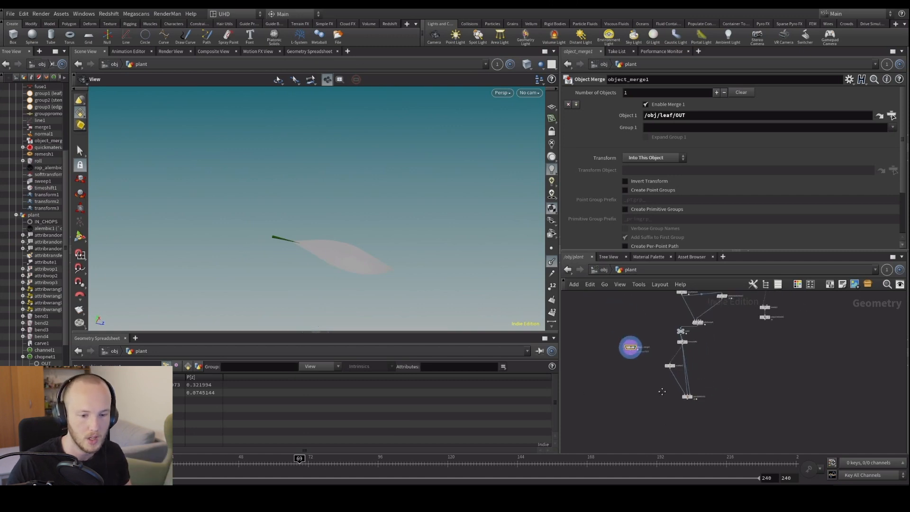
scroll(659, 393, up, 3)
middle_drag(658, 424, 636, 386)
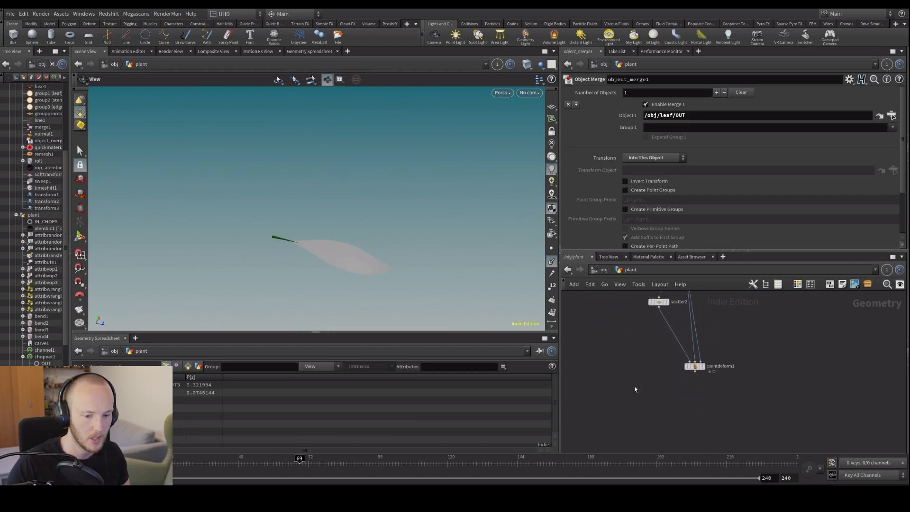
key(Tab)
text(ctp)
key(Return)
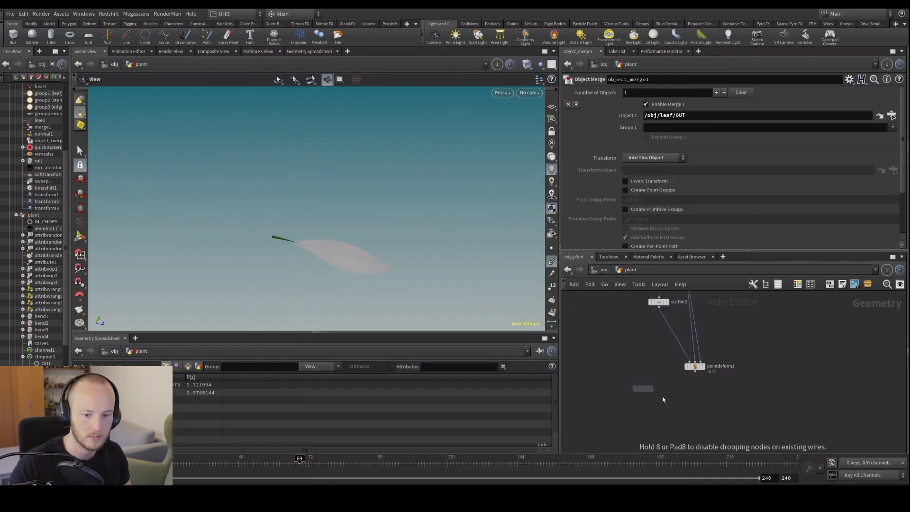
click(666, 404)
Wire pointdeform1 as the target points and object_merge1 as the source geometry of copytopoints2, and display the result.
click(695, 372)
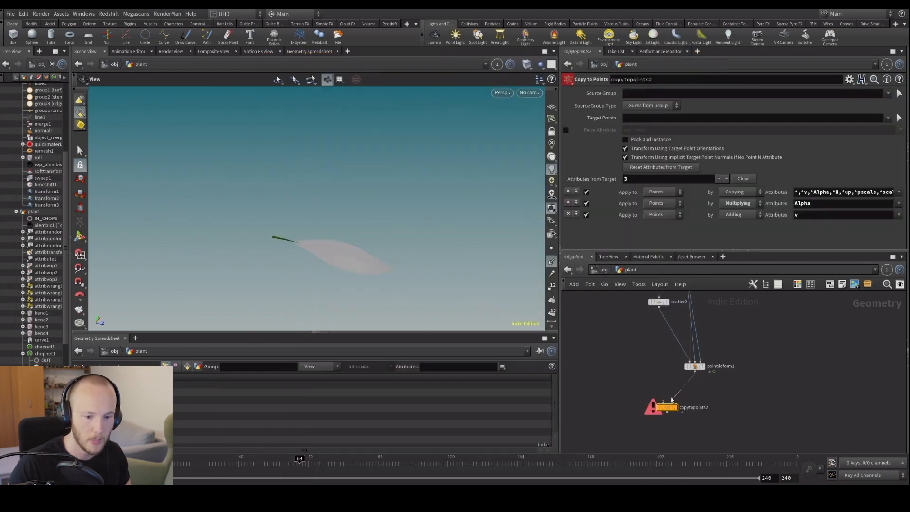
scroll(666, 379, down, 3)
click(639, 331)
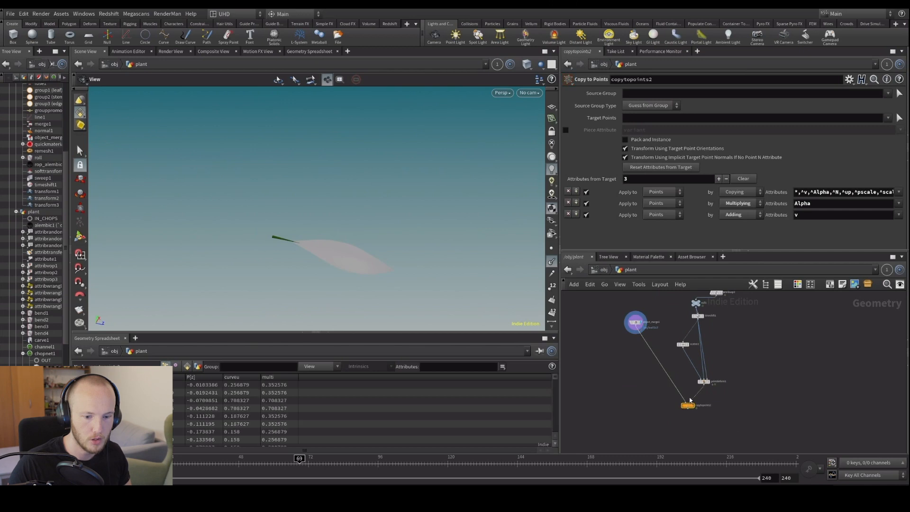
scroll(692, 394, up, 2)
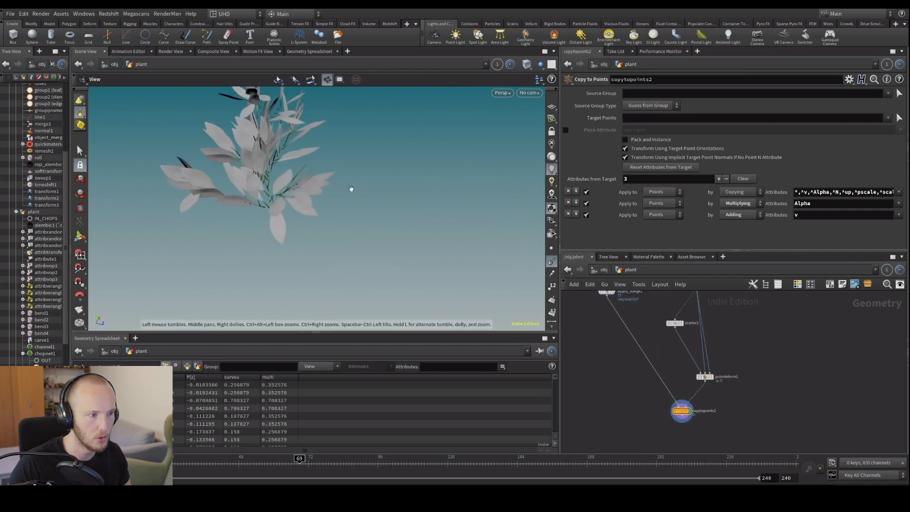
Examine how the copied leaves grow and move with the plant across the timeline.
drag(350, 189, 313, 249)
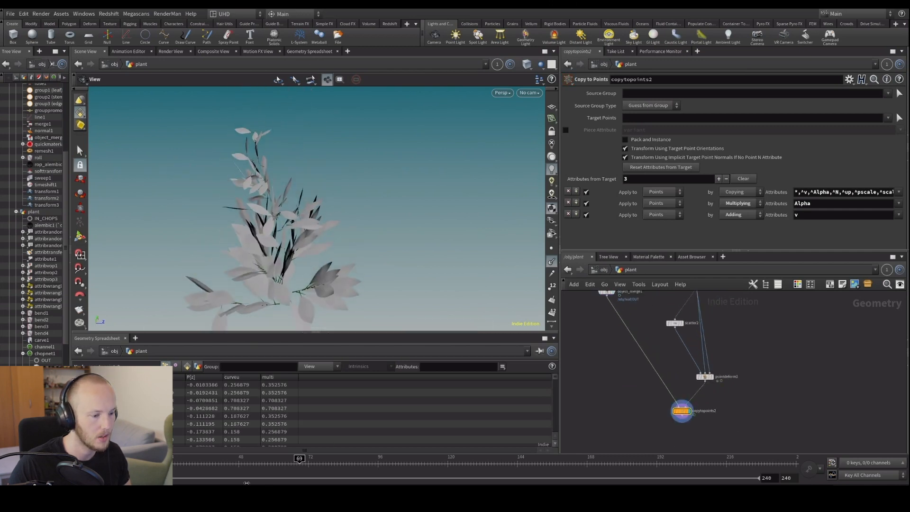
click(240, 468)
mouse_move(109, 472)
mouse_down()
mouse_move(285, 473)
mouse_move(174, 473)
mouse_up()
key(Up)
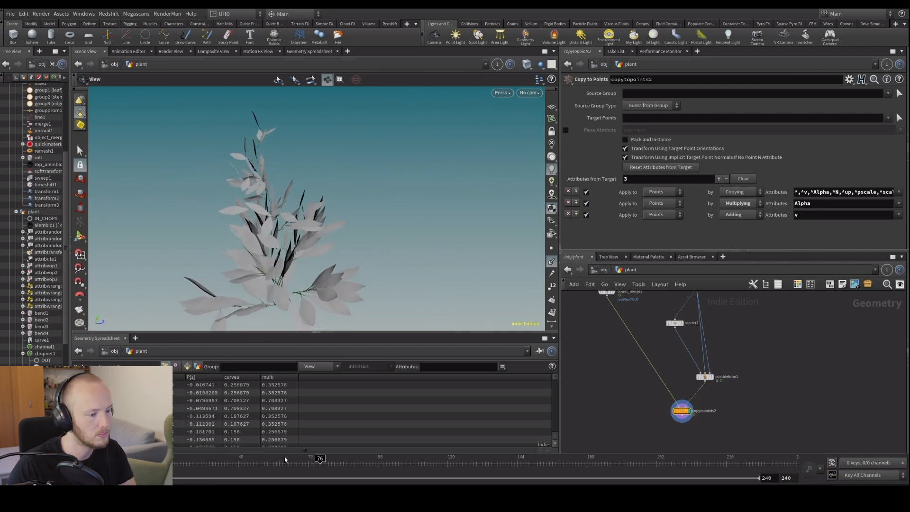
key(ctrl+Up)
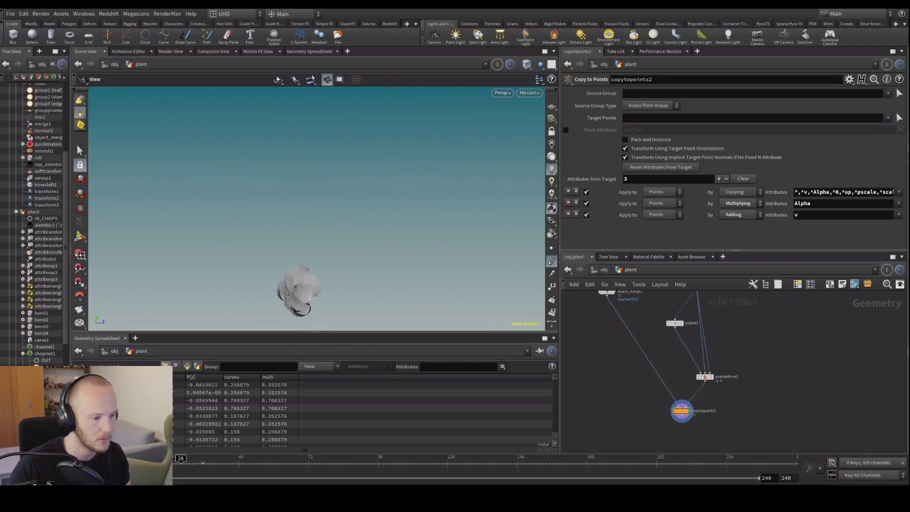
Add a Merge node below copytopoints2 and connect copytopoints2 to it.
scroll(692, 372, down, 3)
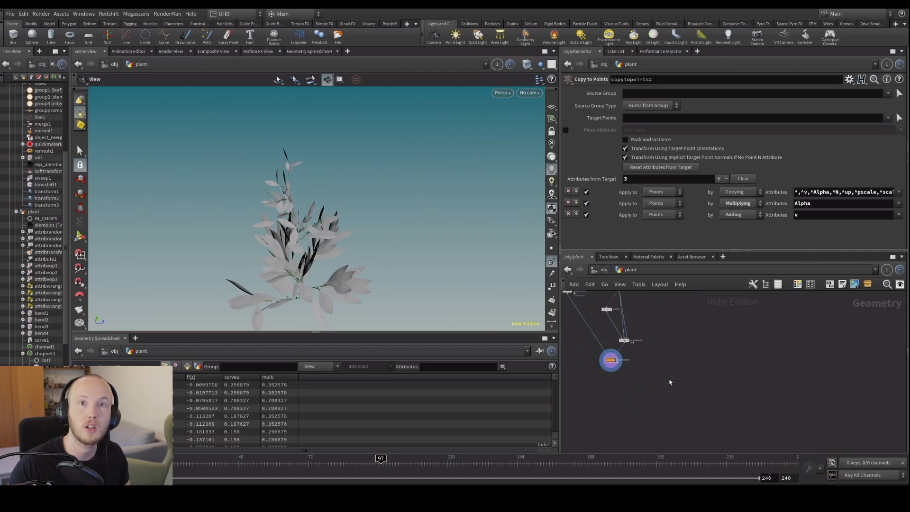
key(Tab)
text(mer)
key(Return)
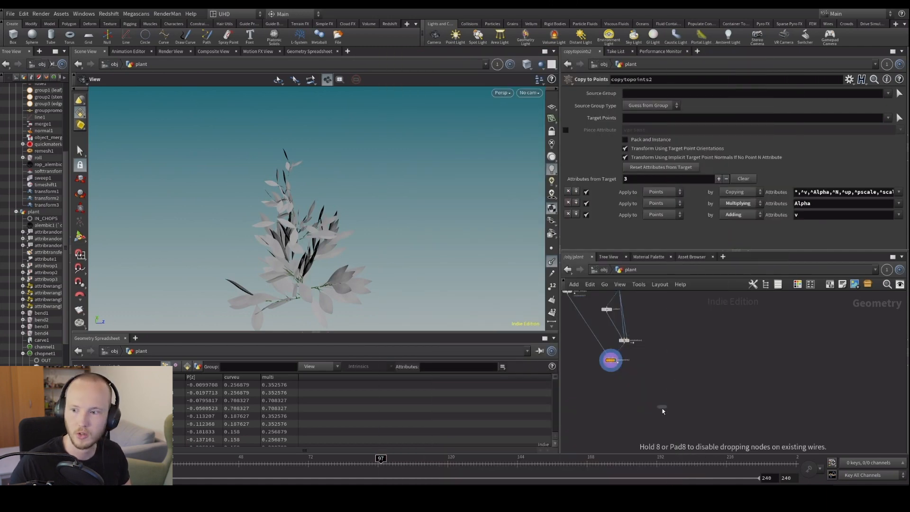
click(640, 409)
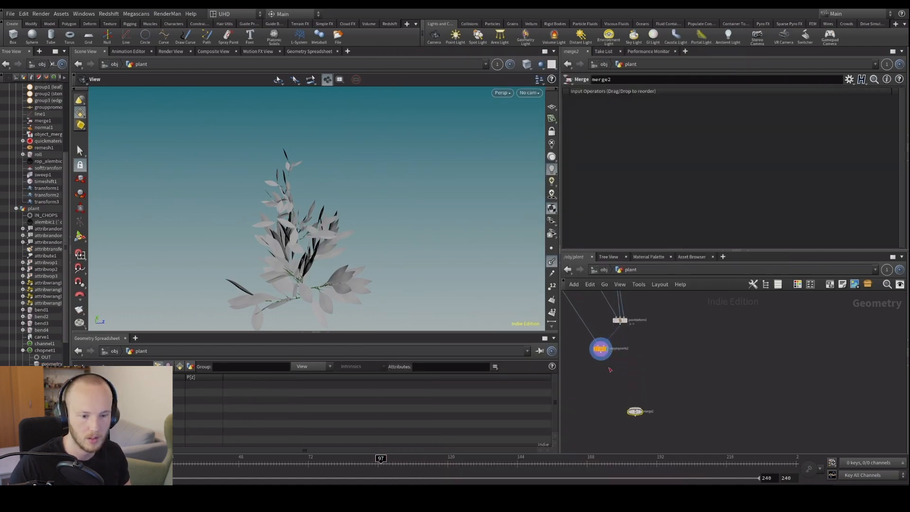
click(601, 354)
click(635, 408)
Connect sweep1 as the second input of the new Merge node and display the merge.
click(636, 408)
middle_drag(649, 306, 652, 448)
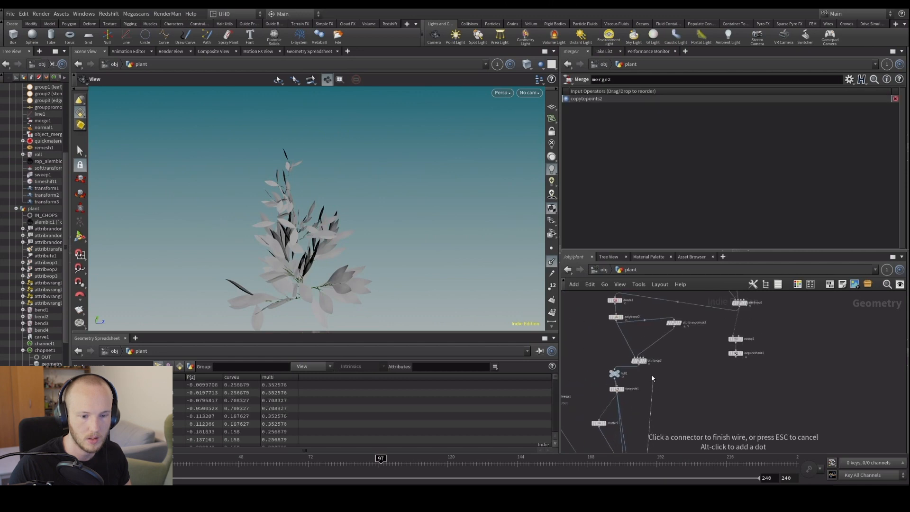
middle_drag(684, 359, 690, 374)
middle_drag(745, 400, 743, 404)
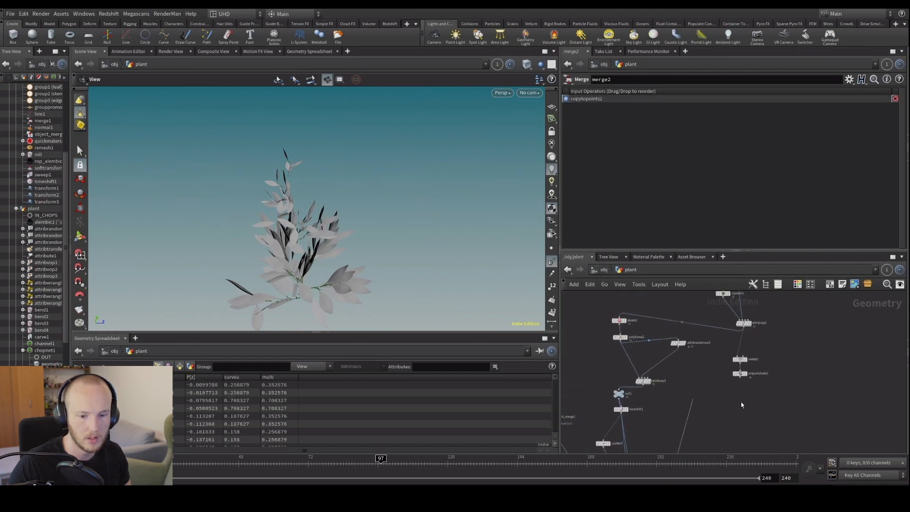
click(741, 365)
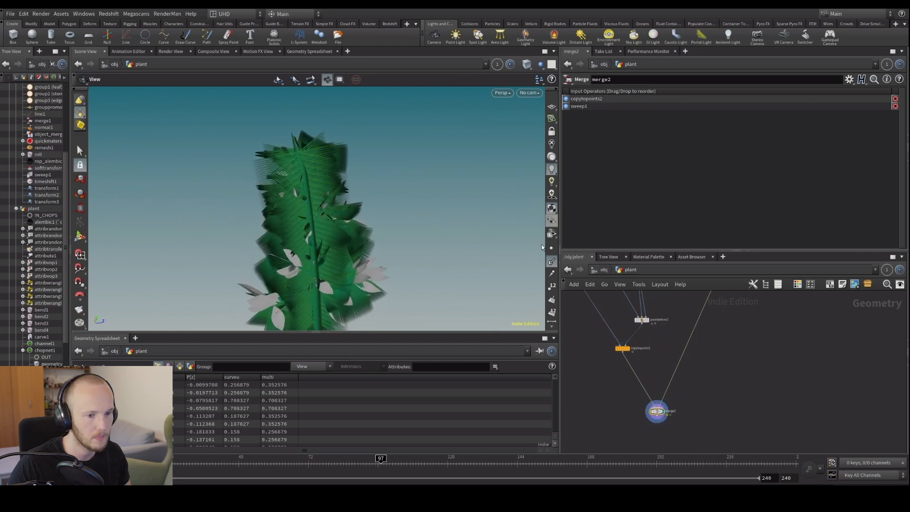
Collapse the Geometry Spreadsheet pane and examine the stem and leaves together across the timeline.
click(328, 334)
scroll(284, 311, up, 3)
drag(315, 319, 234, 302)
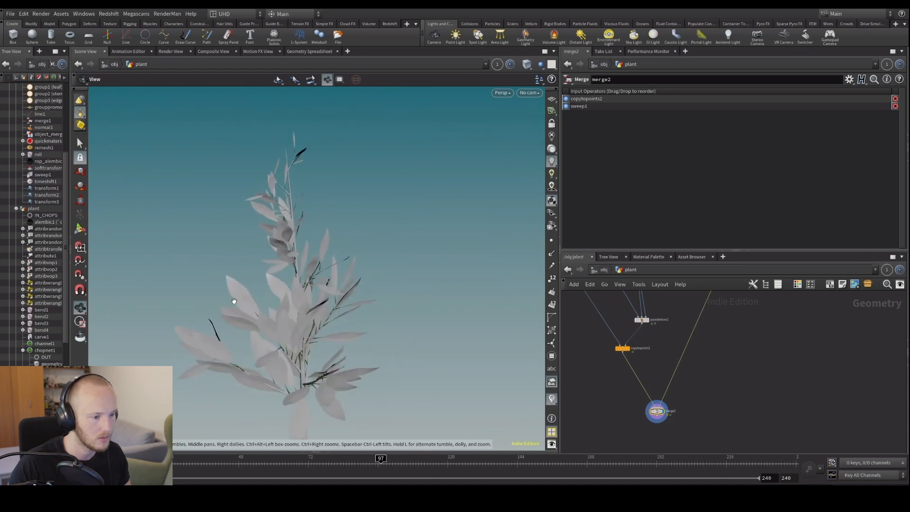
key(ctrl+Up)
key(Up)
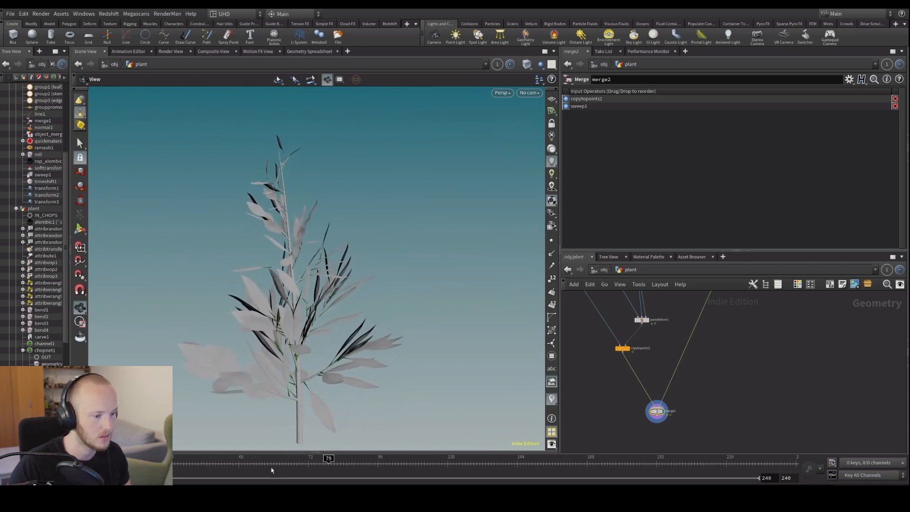
drag(271, 469, 351, 466)
drag(333, 327, 394, 297)
scroll(638, 345, up, 1)
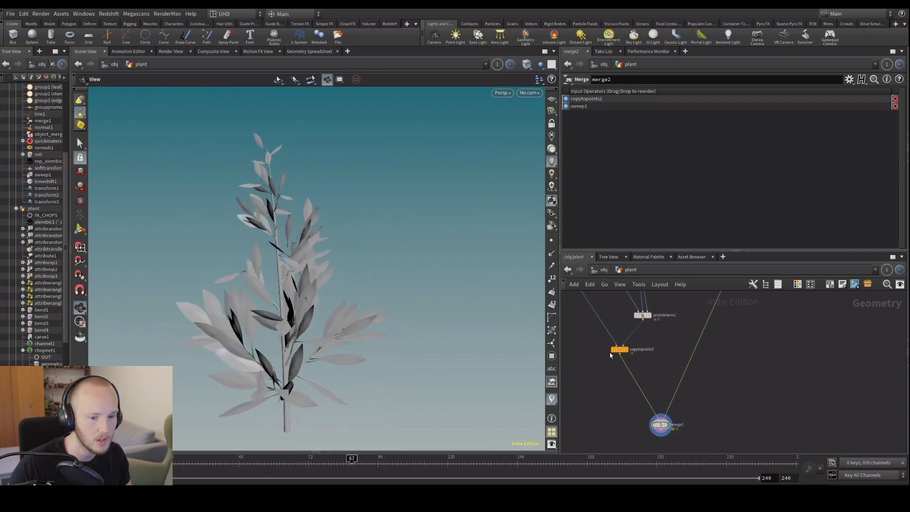
Add a Line node beside copytopoints2 and connect it as the source geometry in place of the leaf.
click(628, 347)
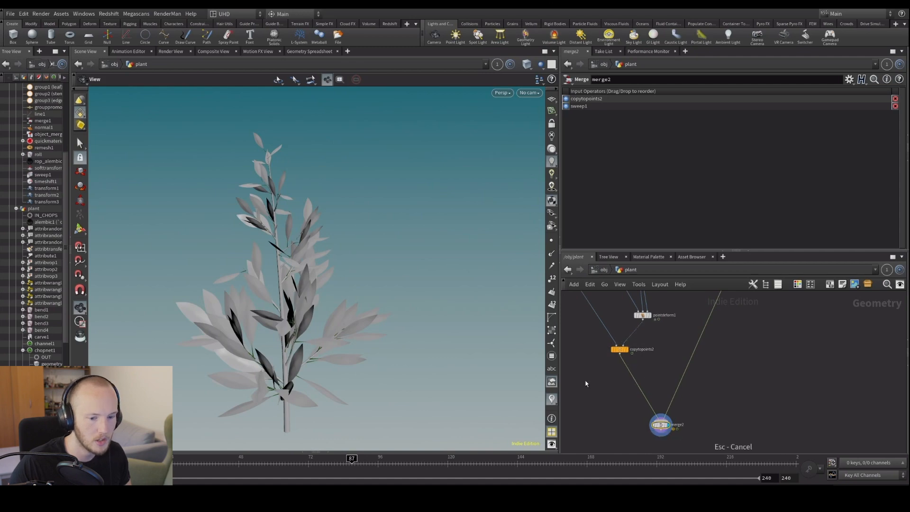
middle_drag(585, 382, 607, 399)
key(Tab)
text(line)
key(Return)
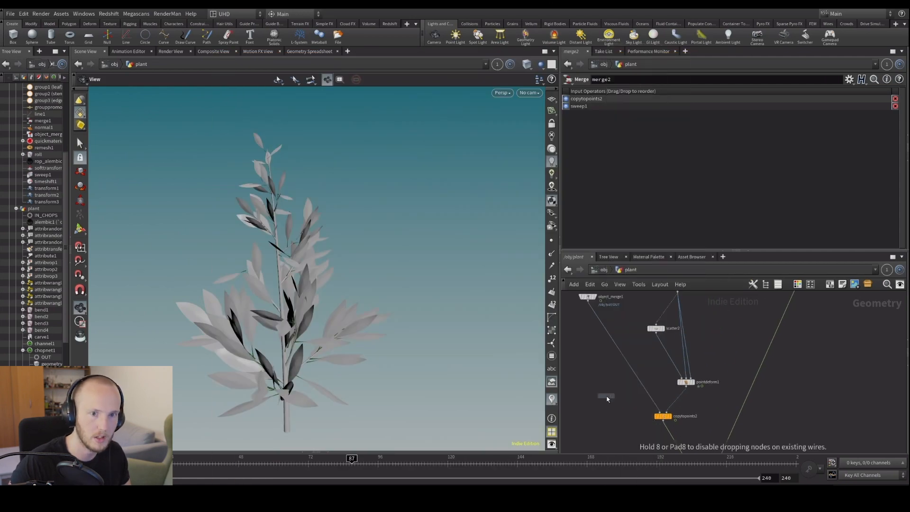
click(607, 399)
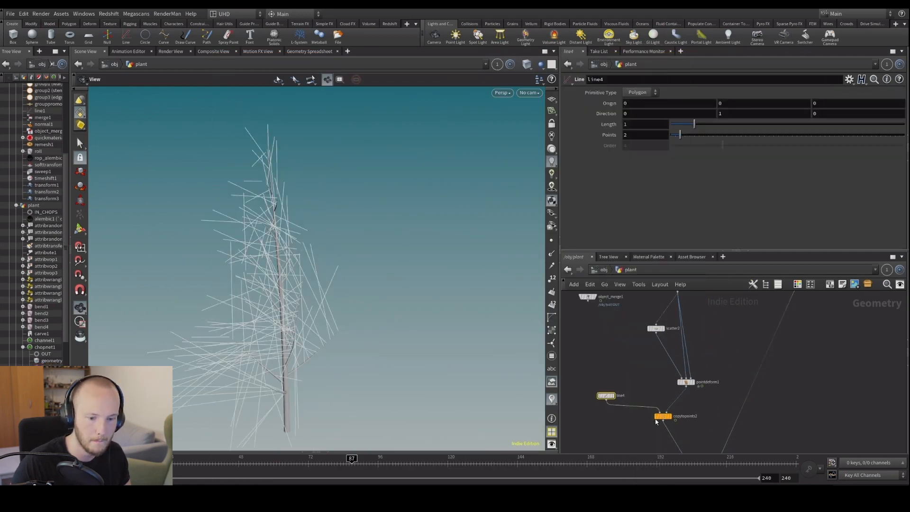
Set line4's length to 0.06 and pointdeform1's Minimum Points to 0, checking the copied lines across the timeline.
drag(693, 125, 672, 131)
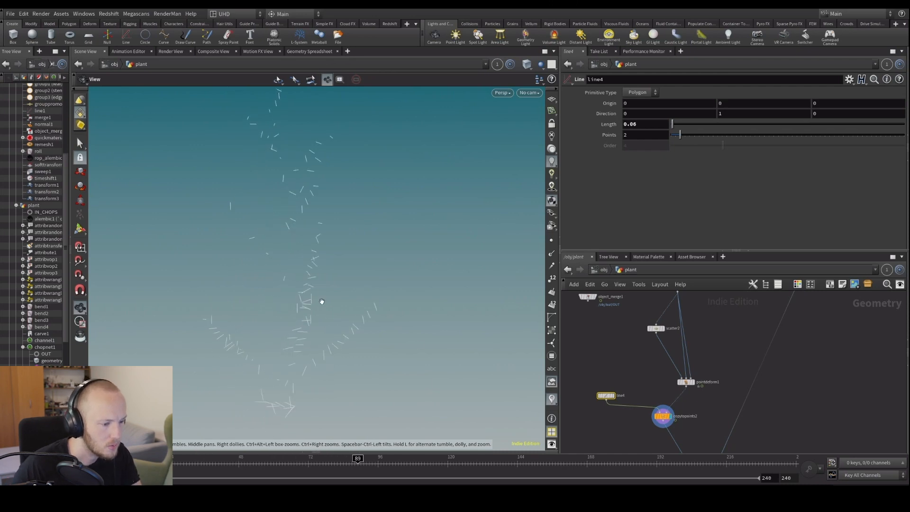
click(686, 382)
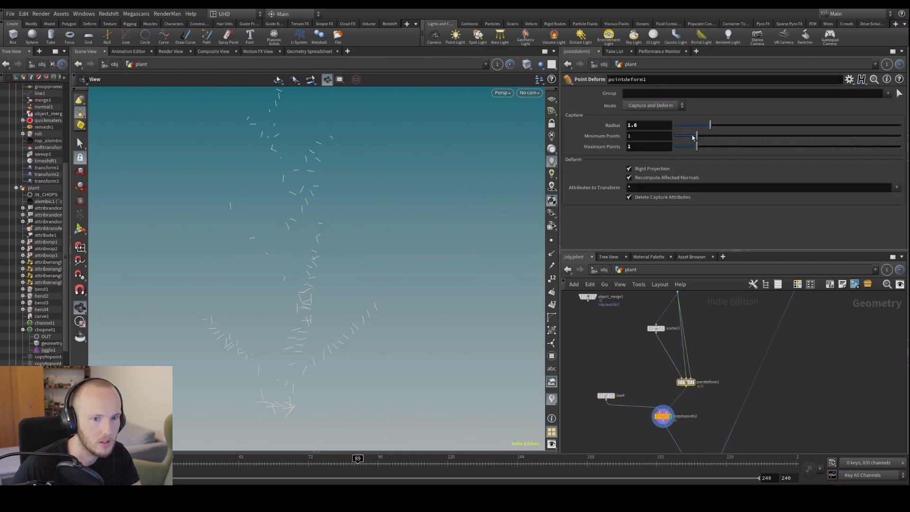
mouse_move(402, 458)
mouse_down()
mouse_move(186, 472)
mouse_move(289, 476)
mouse_move(258, 481)
mouse_up()
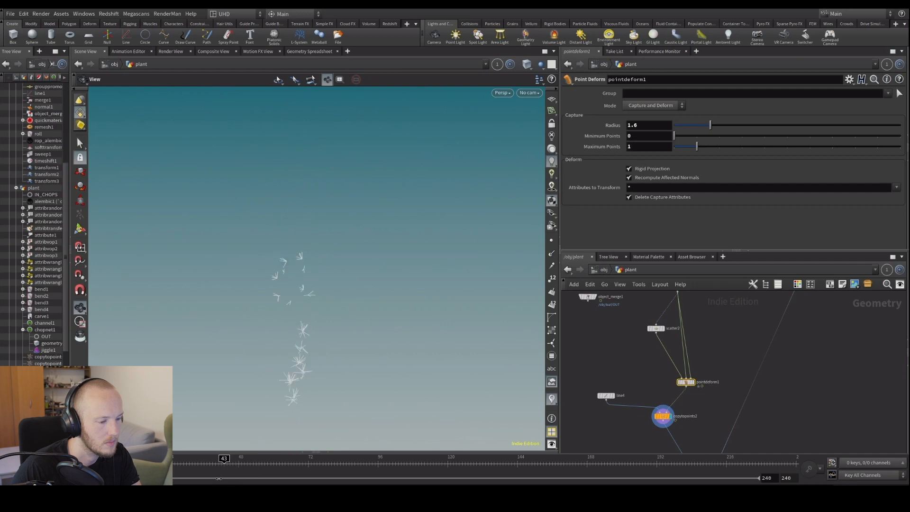
Display scatter2 and then polyframe2 upstream to examine the scattered points and the branch curves they come from.
scroll(626, 393, up, 2)
scroll(607, 294, up, 2)
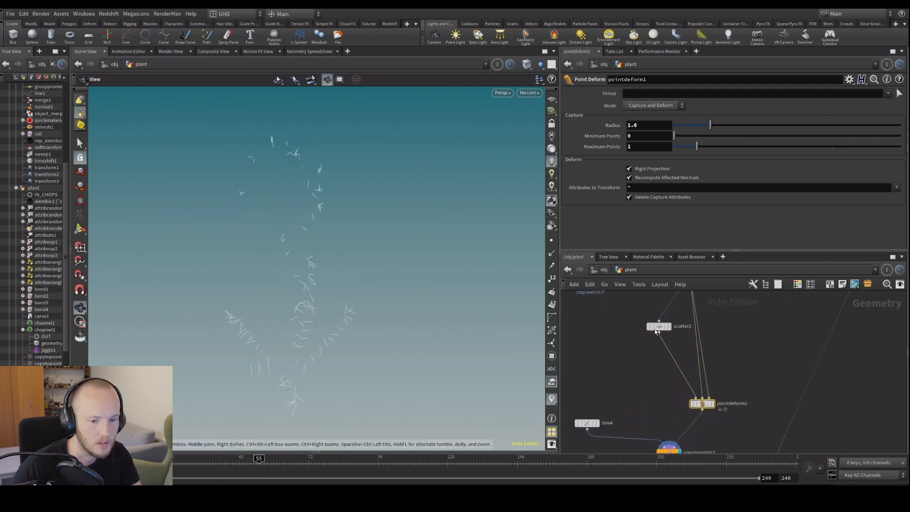
click(668, 327)
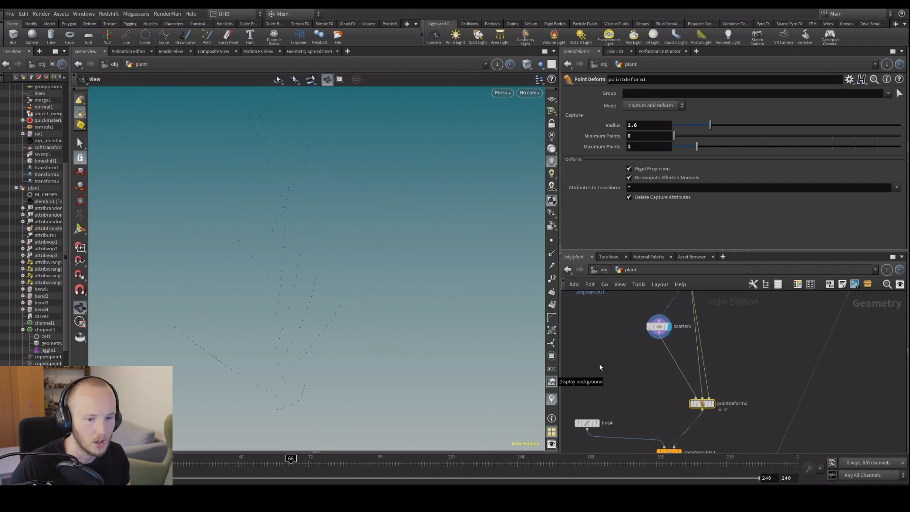
middle_drag(670, 346, 673, 427)
middle_drag(735, 341, 740, 374)
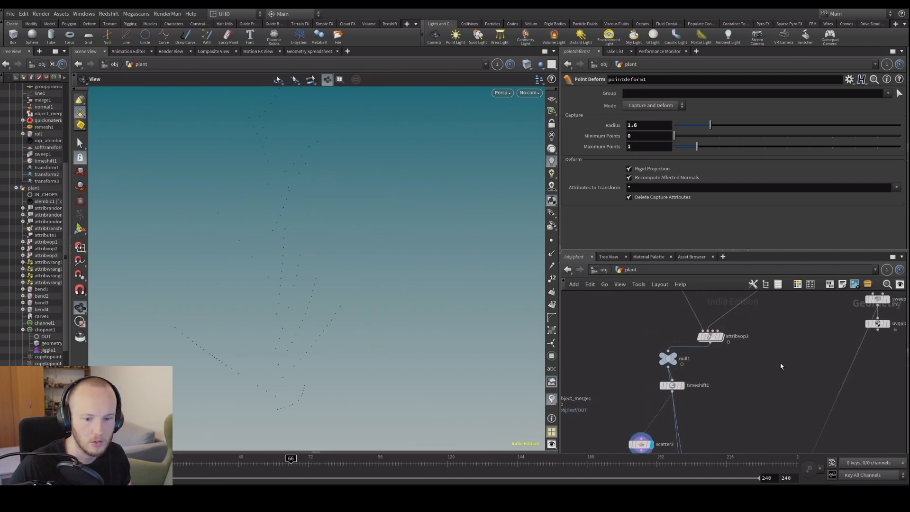
middle_drag(717, 283, 717, 357)
click(684, 334)
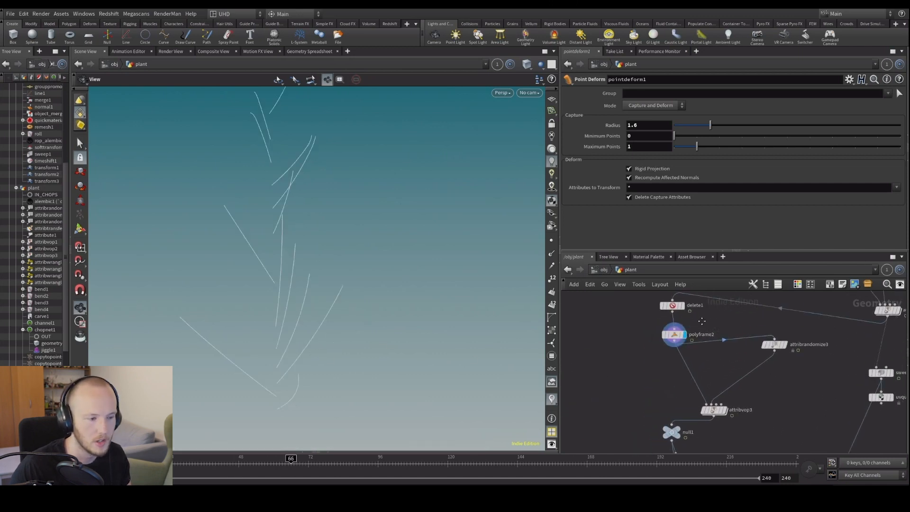
Add a Carve node and insert it between delete1 and polyframe2.
key(Tab)
text(carv)
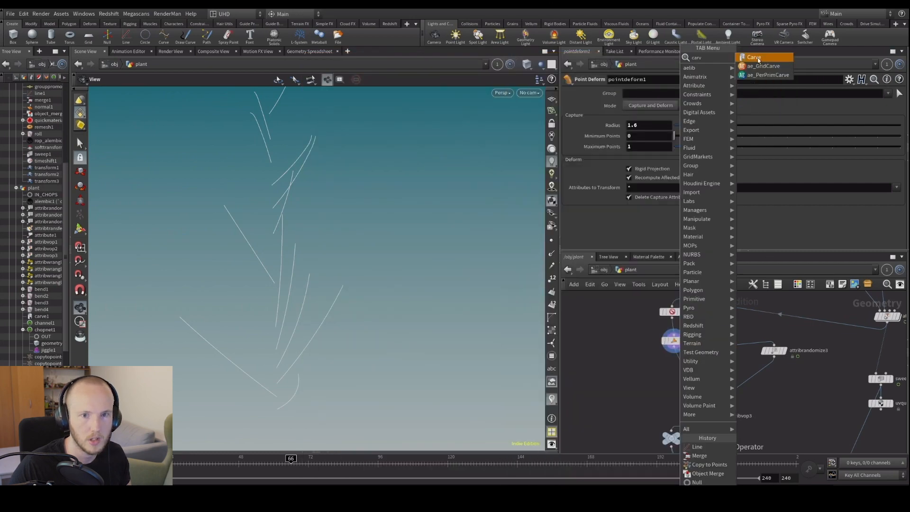
click(758, 58)
click(635, 338)
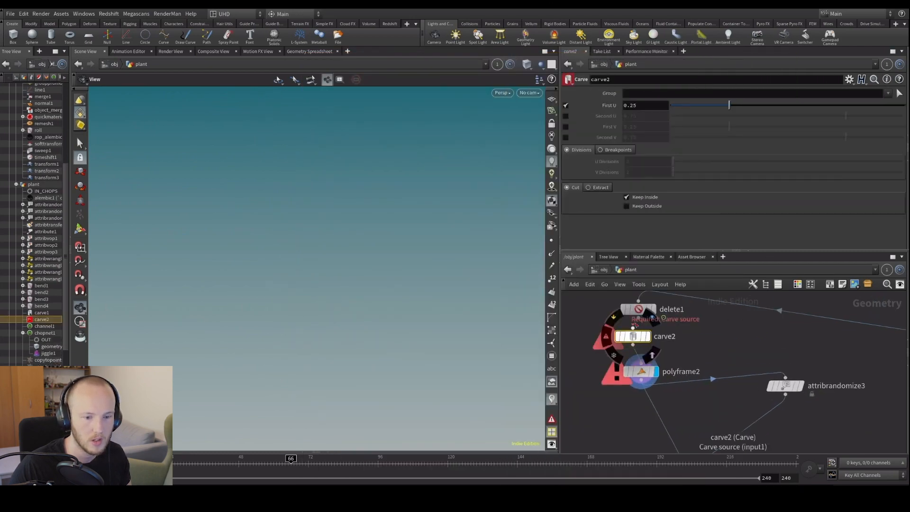
click(633, 332)
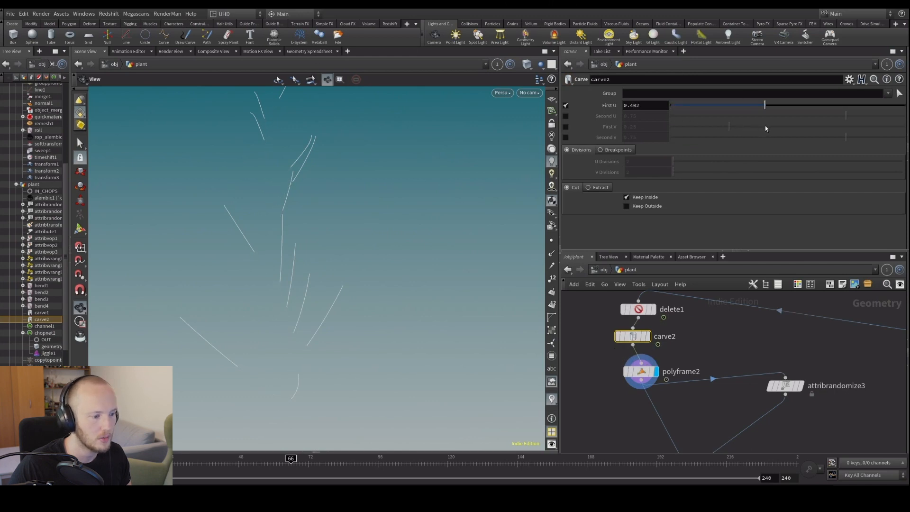
Display carve2, set its First U to 0.22 and check the shortened branch curves over several frames.
drag(765, 127, 765, 130)
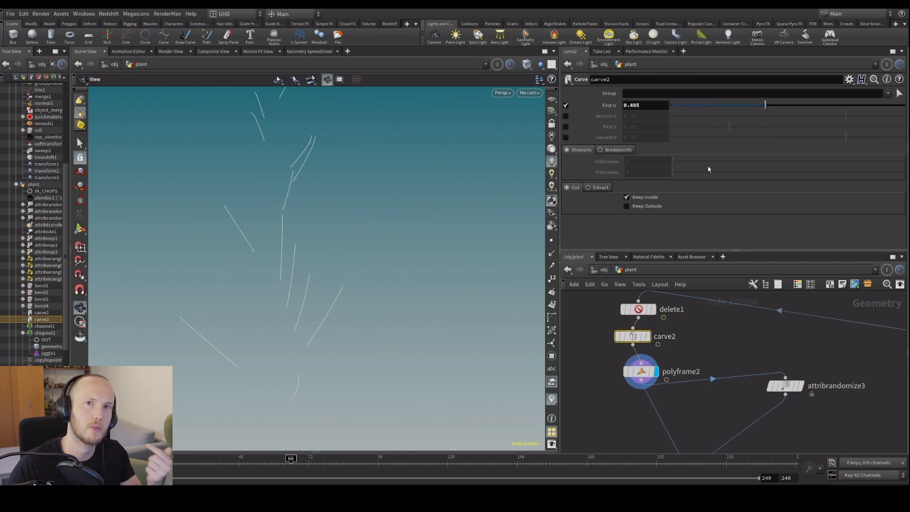
scroll(646, 351, down, 3)
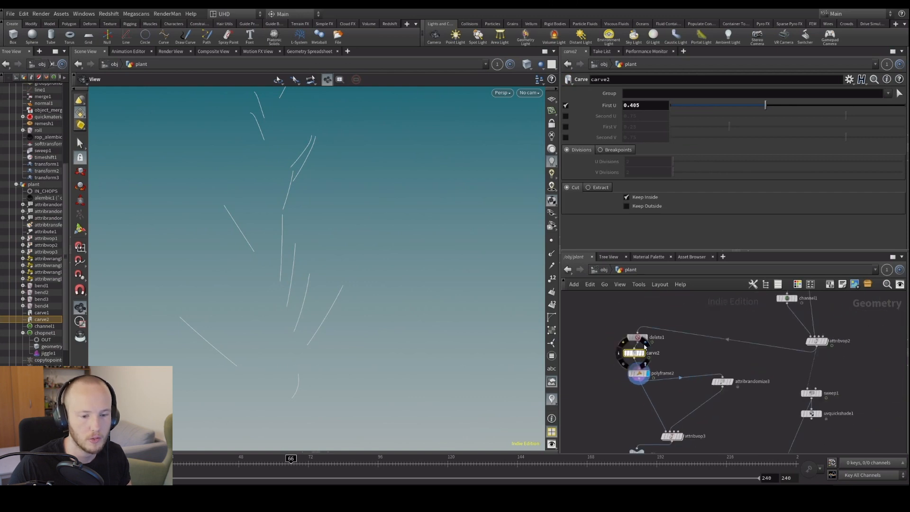
click(644, 351)
drag(735, 112, 611, 186)
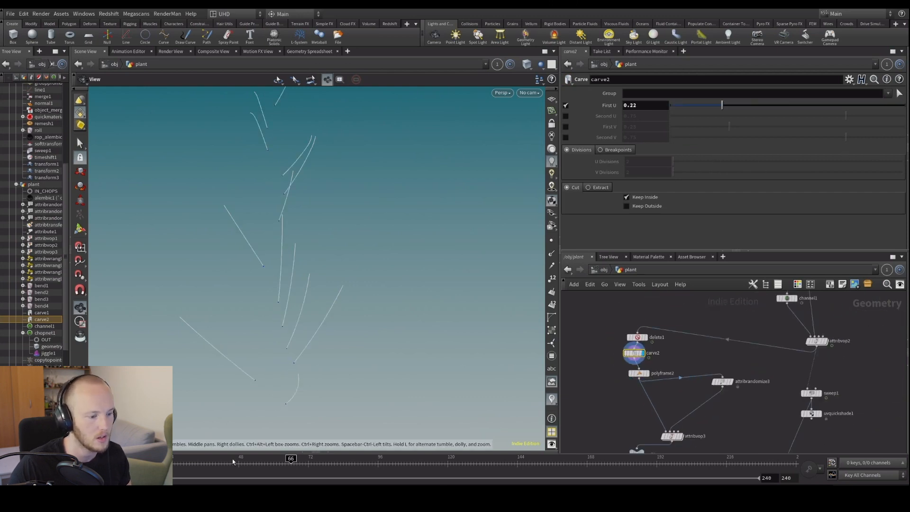
click(199, 475)
drag(234, 475, 300, 475)
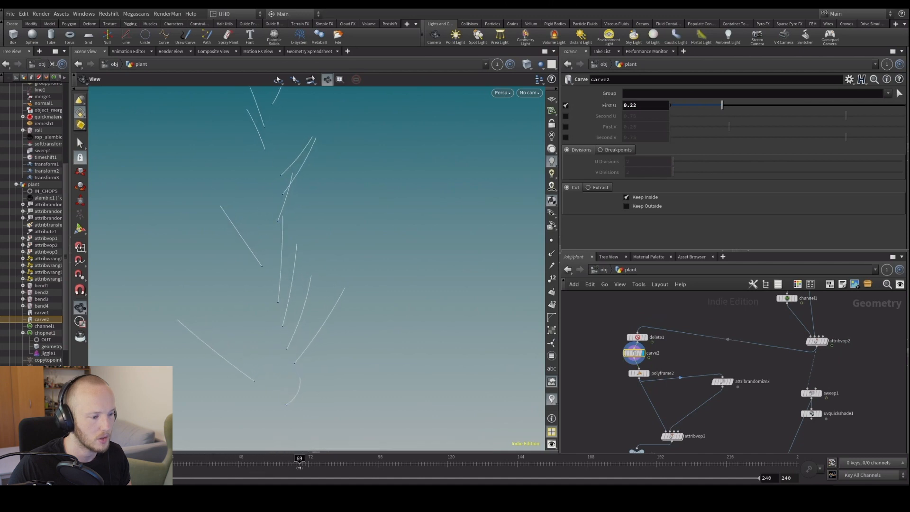
Display pointdeform1 and check the deformed scatter points at earlier frames.
scroll(616, 331, down, 3)
scroll(612, 370, up, 2)
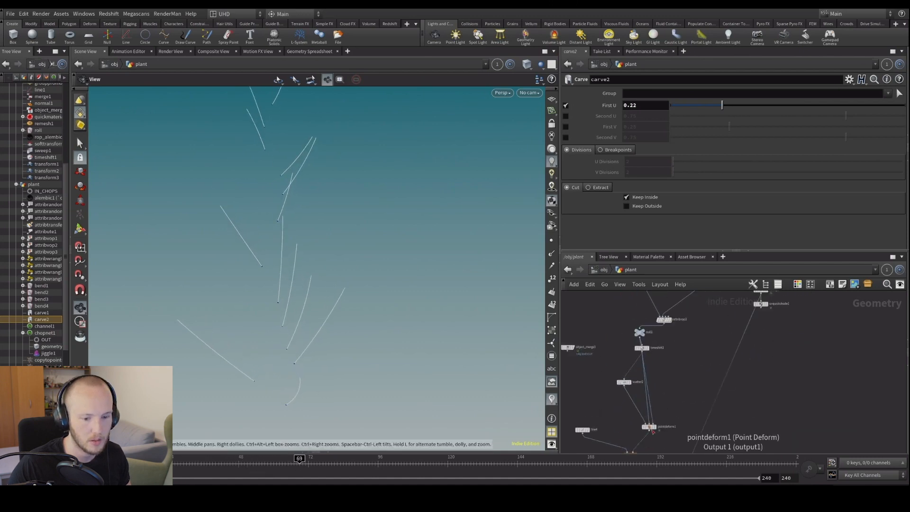
click(655, 427)
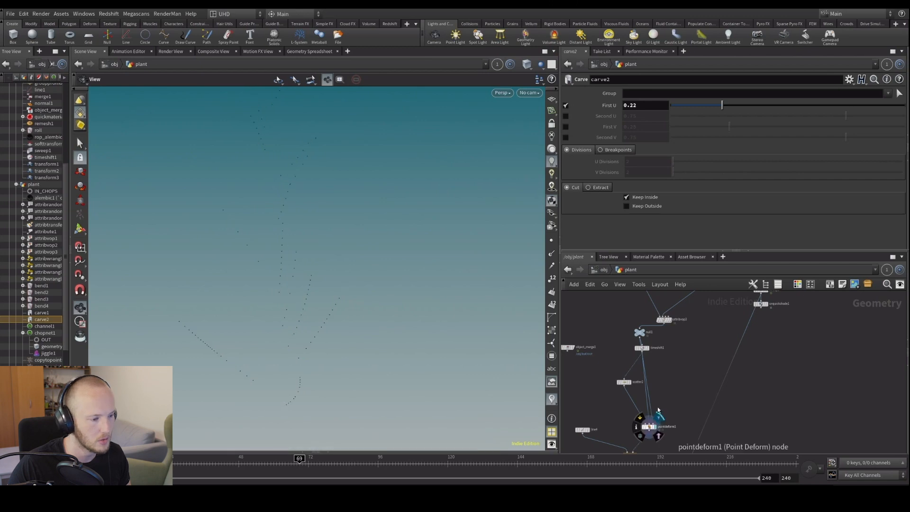
click(256, 463)
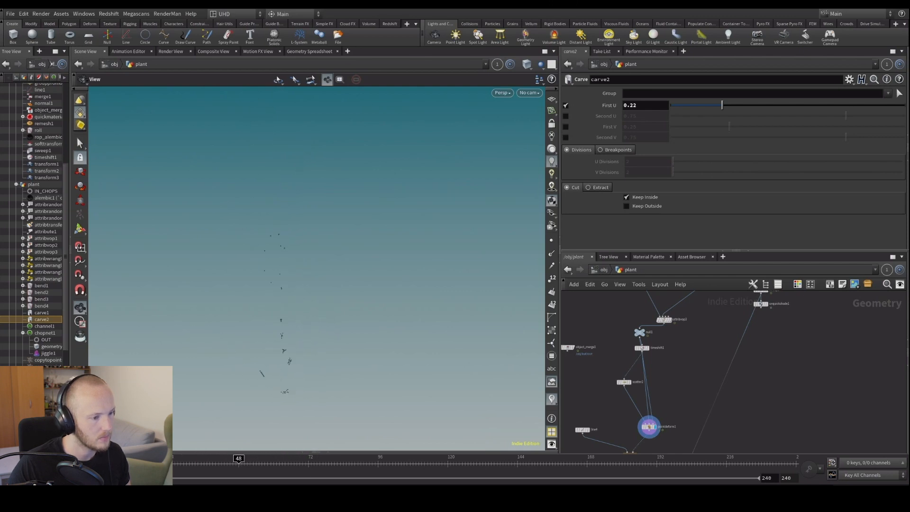
Display merge2 and examine the stem with its short lines across the early frames of the growth.
middle_drag(665, 449, 665, 345)
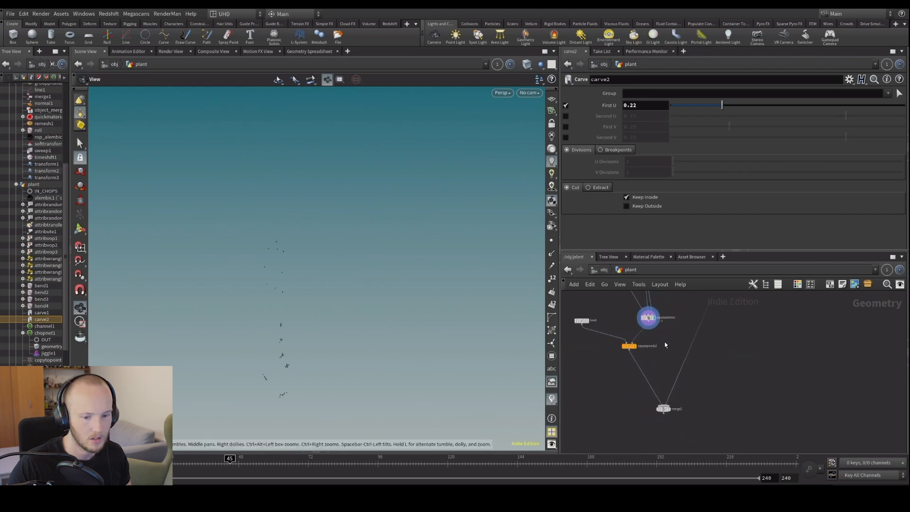
click(669, 410)
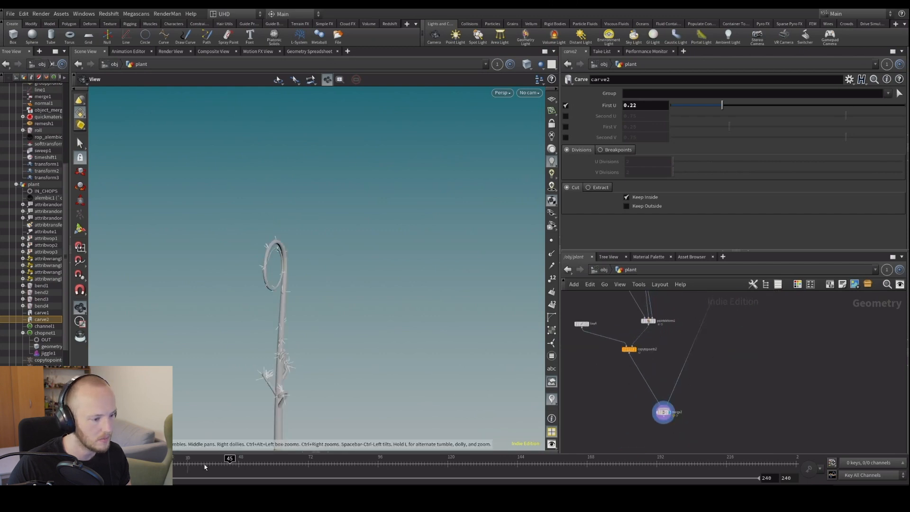
drag(205, 467, 183, 462)
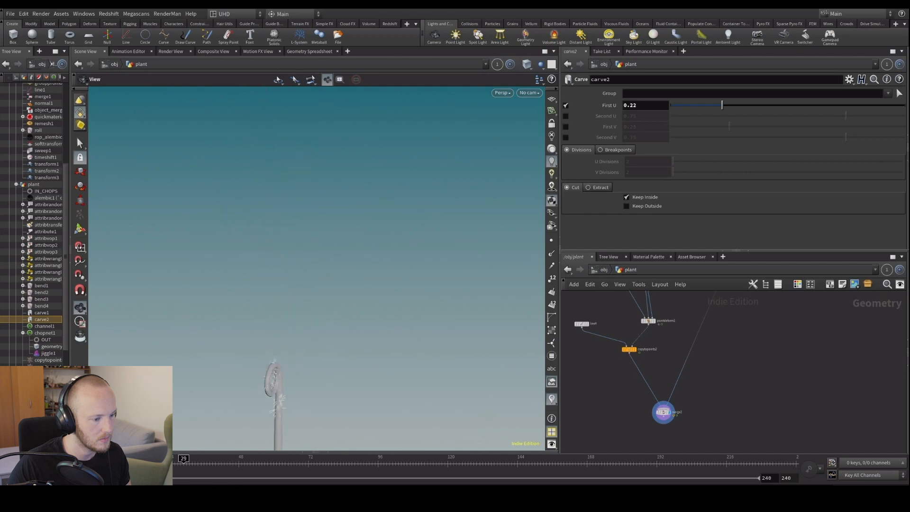
key(Up)
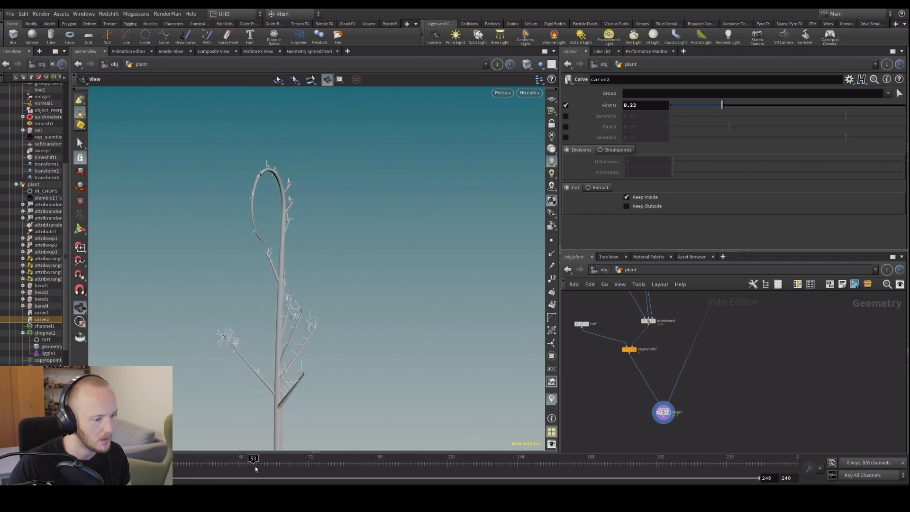
drag(358, 399, 206, 473)
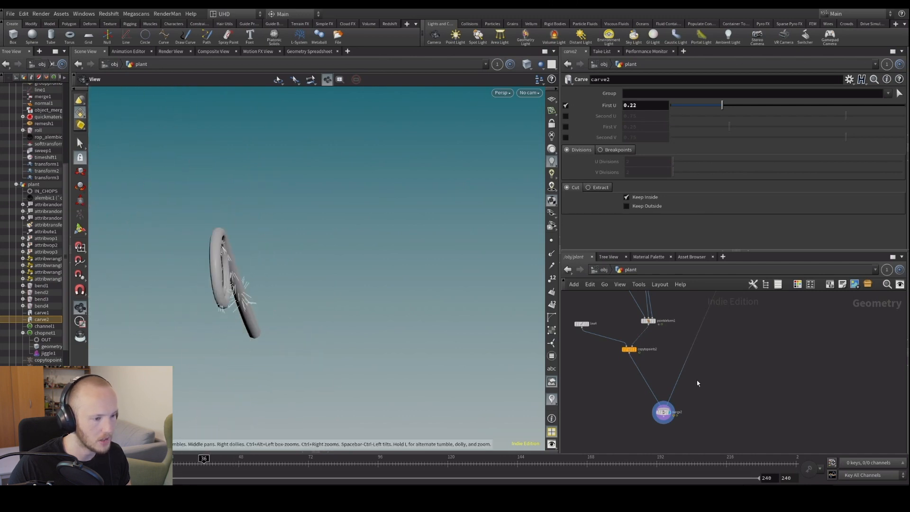
Reconnect the leaf object_merge1 as the source of copytopoints2 and delete the test line4 node.
middle_drag(622, 407, 634, 440)
click(592, 357)
middle_drag(626, 386, 671, 432)
scroll(622, 358, down, 2)
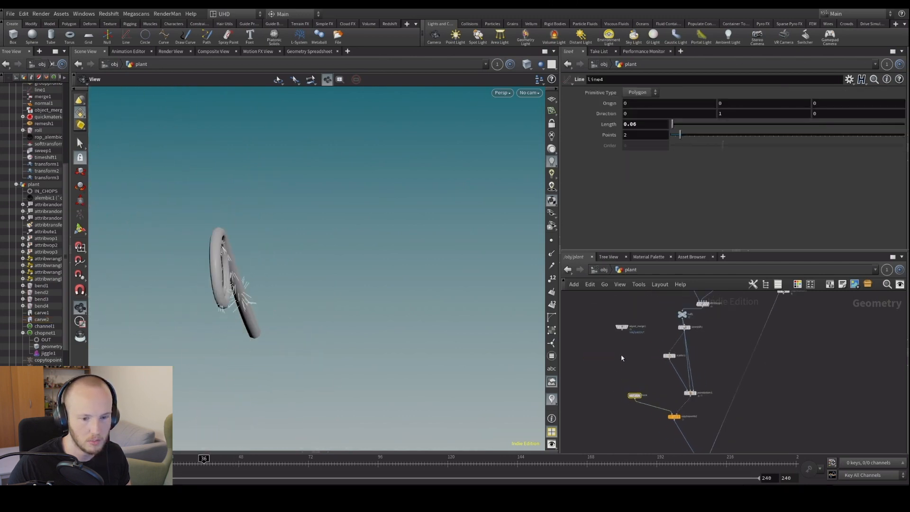
scroll(638, 376, up, 2)
drag(650, 415, 615, 308)
key(Delete)
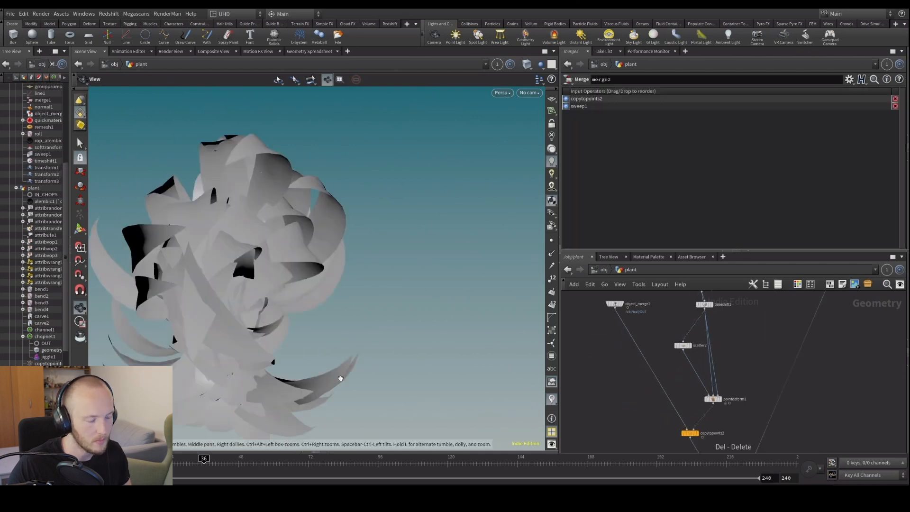
drag(335, 371, 192, 274)
Rename attribwrangle2, the wrangle below copytopoints1, as setintrinsic.
middle_drag(731, 378, 712, 458)
scroll(731, 414, down, 4)
middle_drag(699, 346, 667, 437)
scroll(773, 411, up, 3)
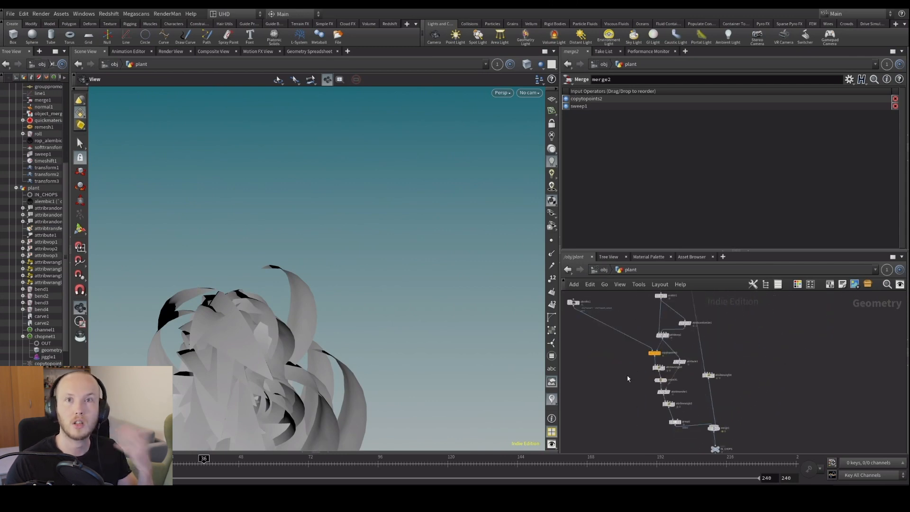
scroll(636, 337, up, 3)
click(666, 385)
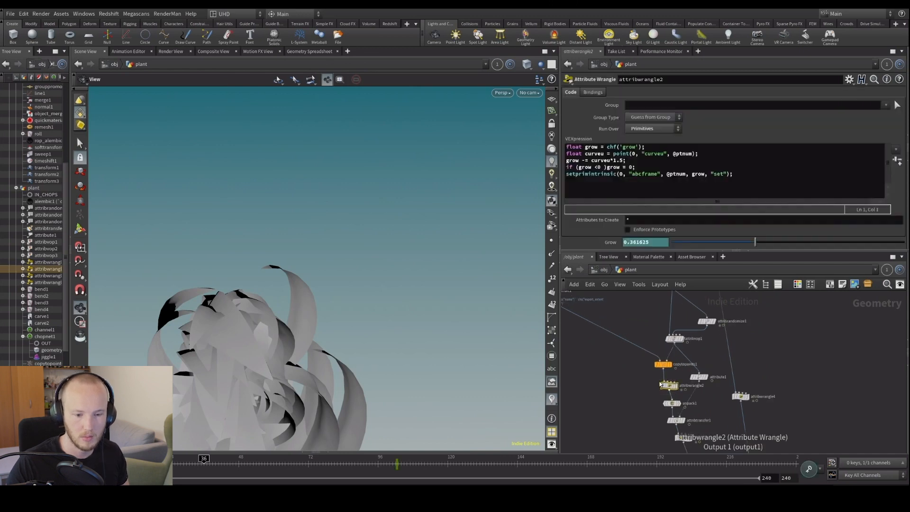
click(608, 415)
middle_drag(608, 415, 590, 405)
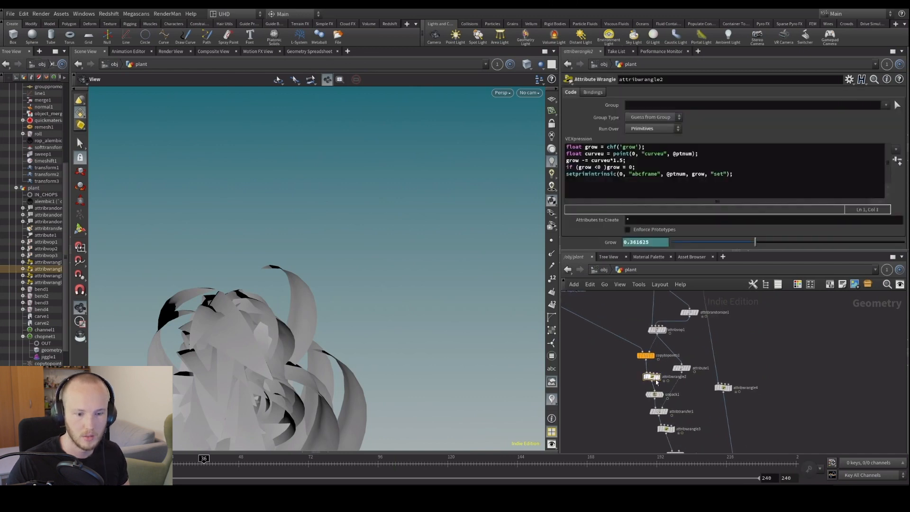
scroll(657, 382, up, 3)
double_click(671, 372)
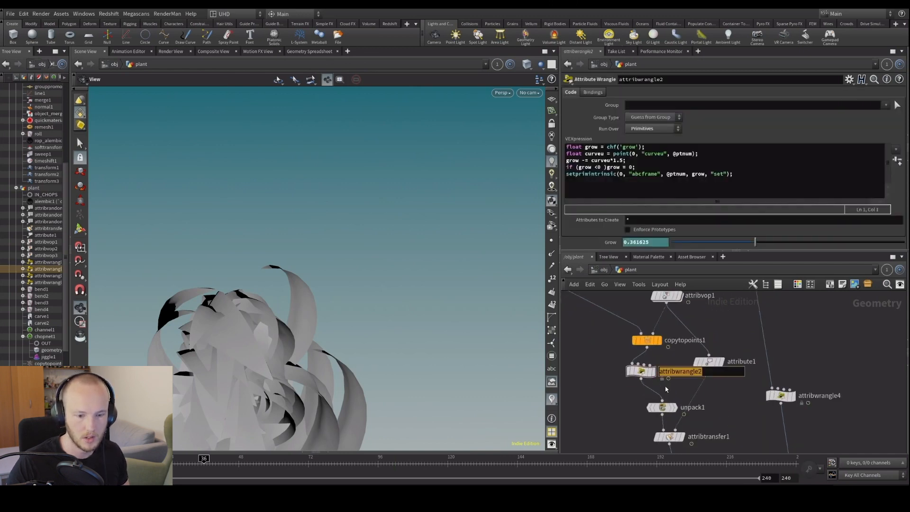
text(setintrinsic)
key(Return)
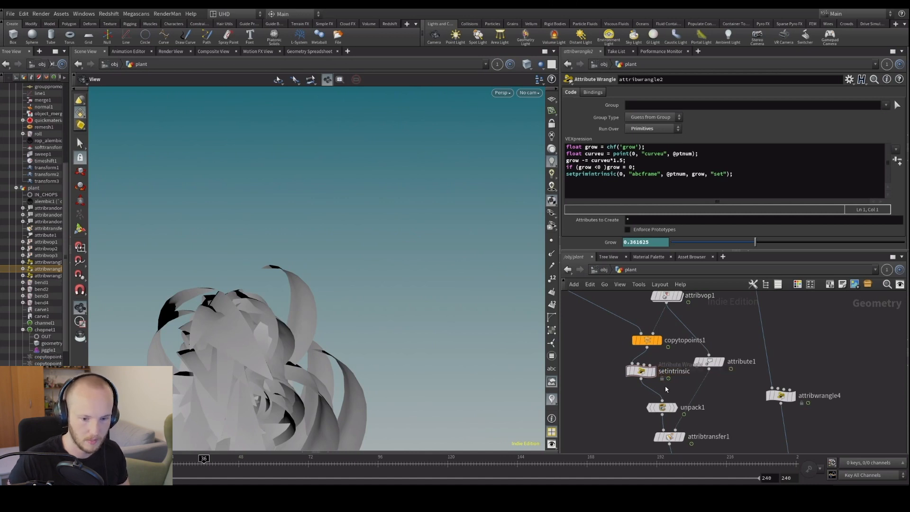
Copy the setintrinsic wrangle and insert the duplicate between copytopoints2 and merge2.
click(632, 375)
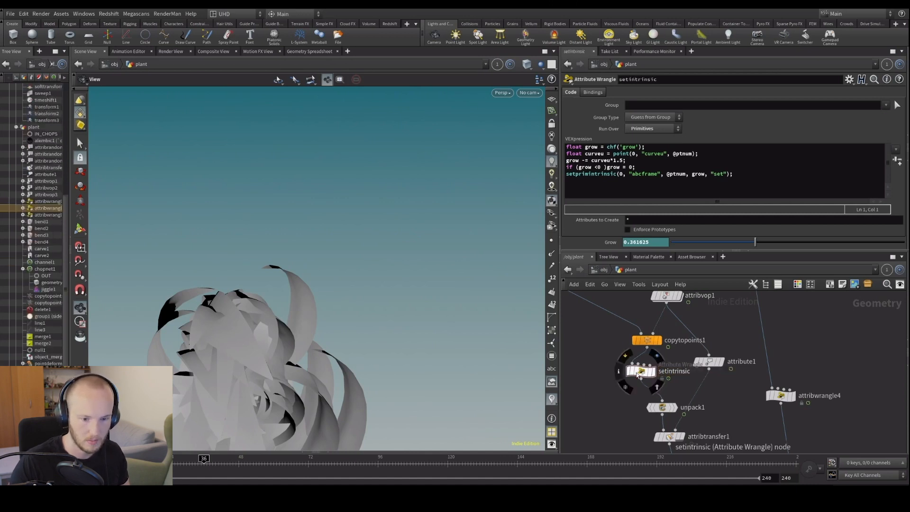
scroll(624, 325, down, 5)
middle_drag(624, 325, 632, 285)
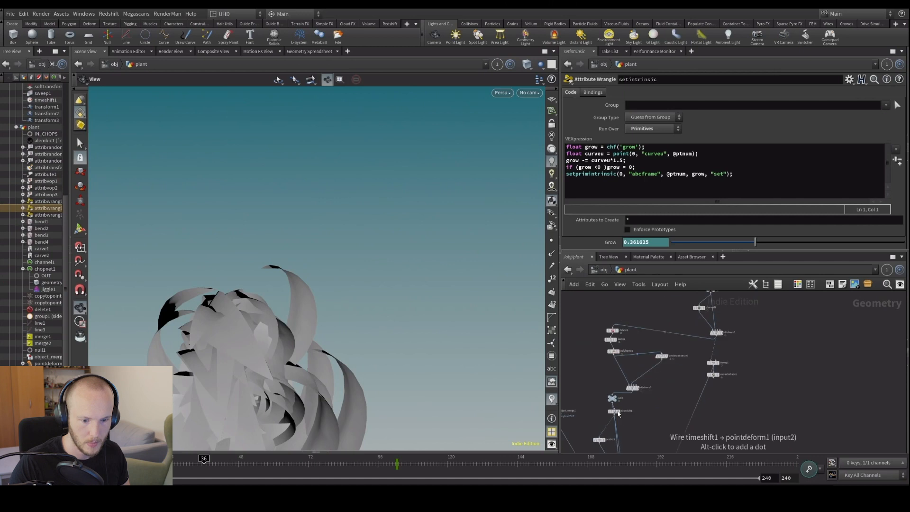
middle_drag(616, 411, 630, 313)
scroll(625, 377, up, 3)
middle_drag(624, 378, 630, 403)
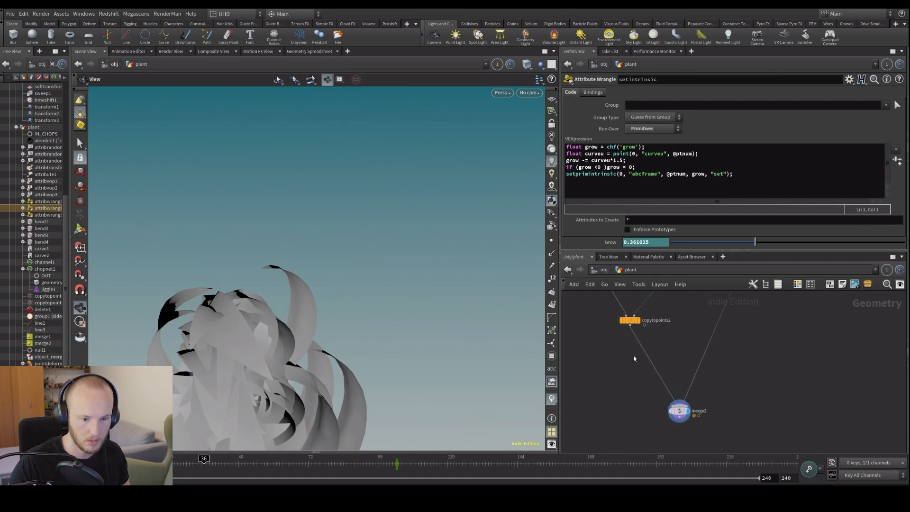
key(ctrl+v)
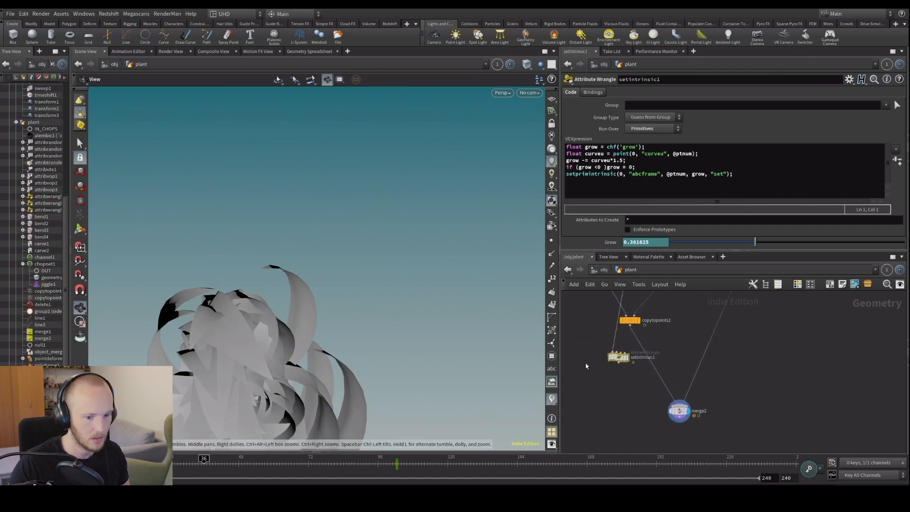
drag(620, 358, 641, 344)
Display the duplicated wrangle, go to frame 51 and frame the leaves in the viewport.
click(649, 337)
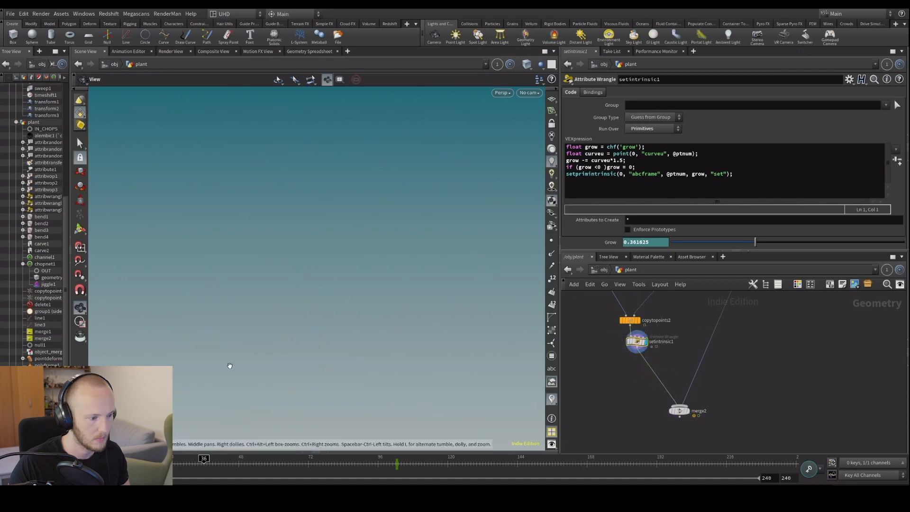
drag(200, 466, 248, 465)
key(space+g)
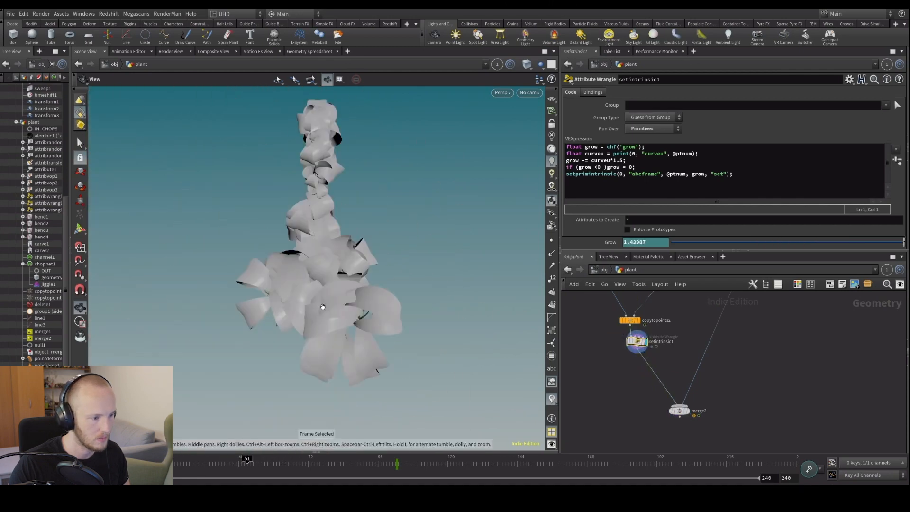
Move setintrinsic1's first Grow keyframe to frame 40 and its last Grow keyframe to frame 119.
drag(321, 309, 347, 317)
right_drag(348, 316, 326, 329)
mouse_move(240, 467)
mouse_down()
mouse_move(225, 467)
mouse_move(239, 466)
mouse_up()
shift+click(637, 242)
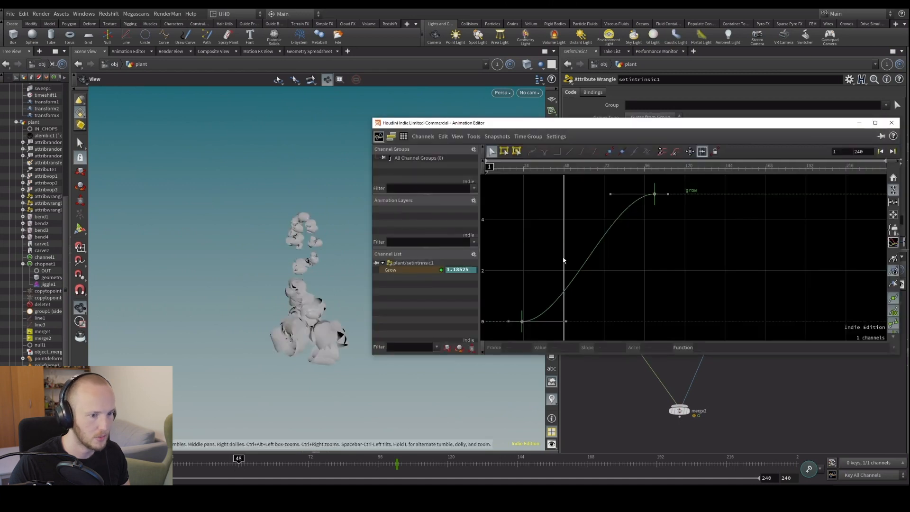
drag(523, 321, 554, 321)
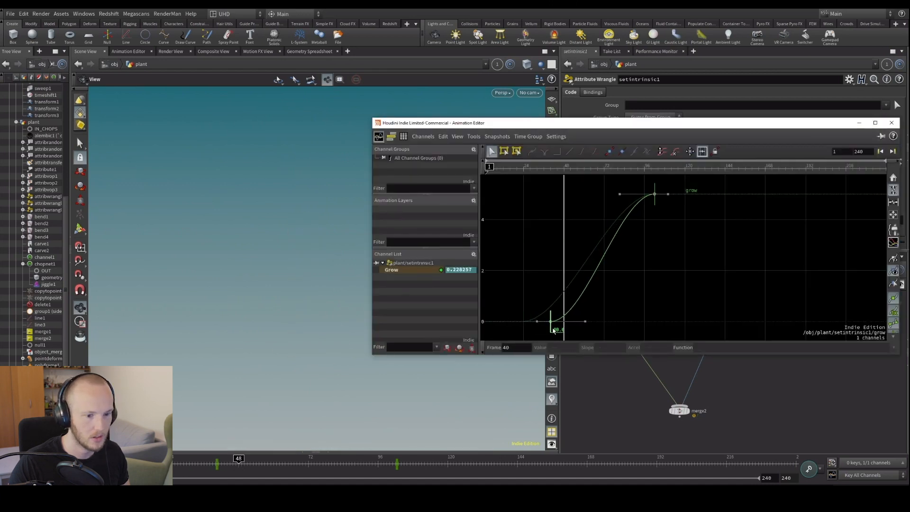
drag(664, 207, 693, 207)
key(Up)
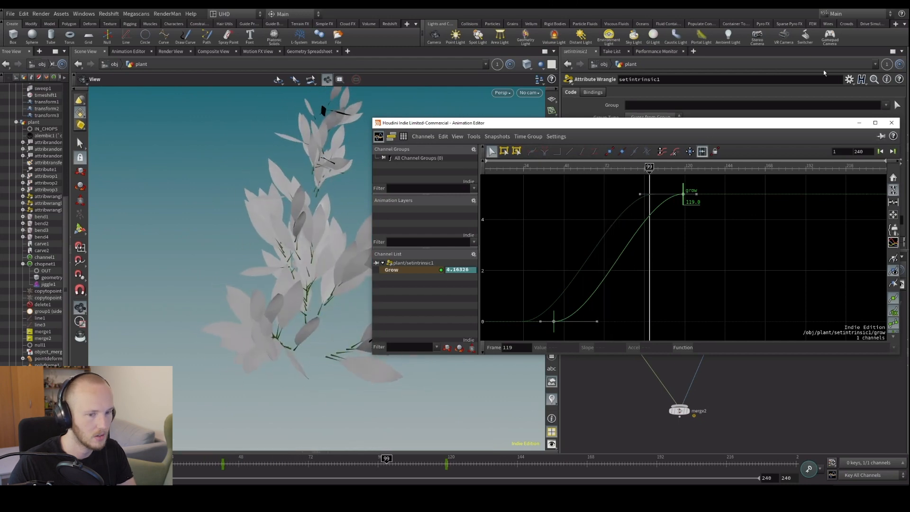
click(891, 124)
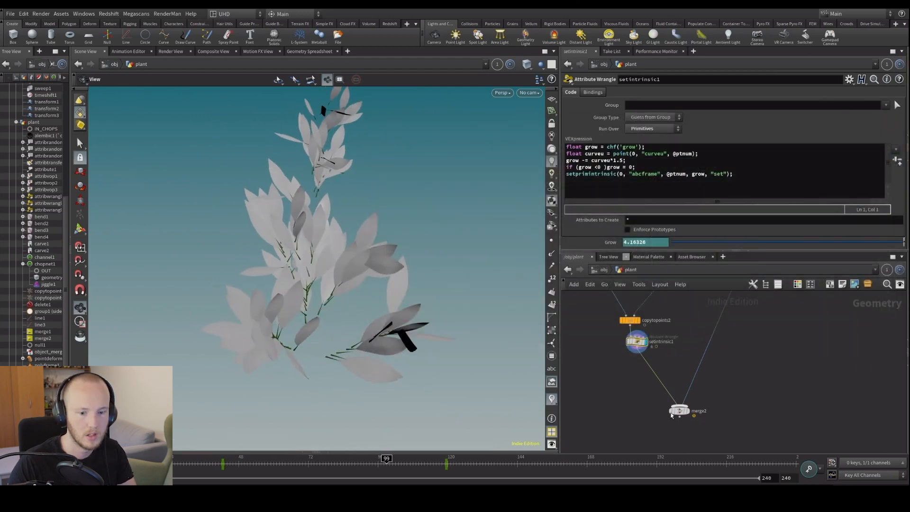
Display merge2 and check the stem and leaves around frames 46 to 51.
click(688, 411)
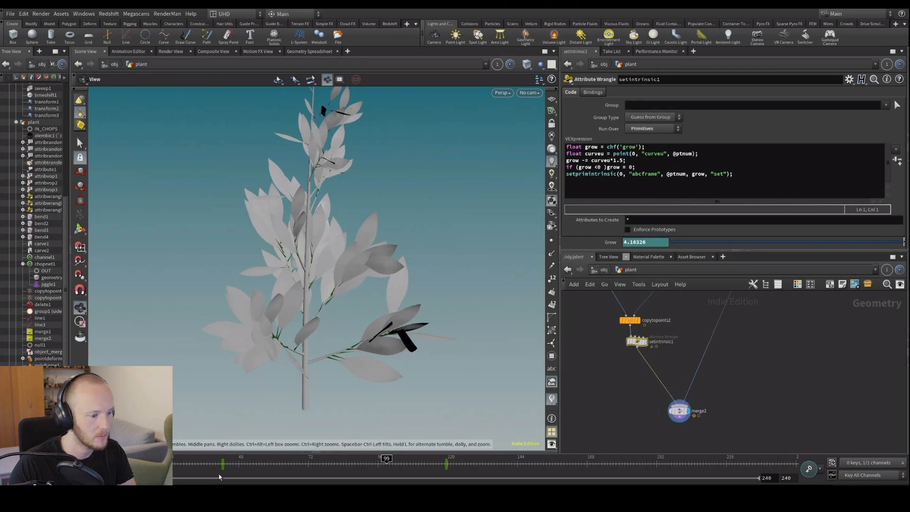
click(237, 452)
click(233, 463)
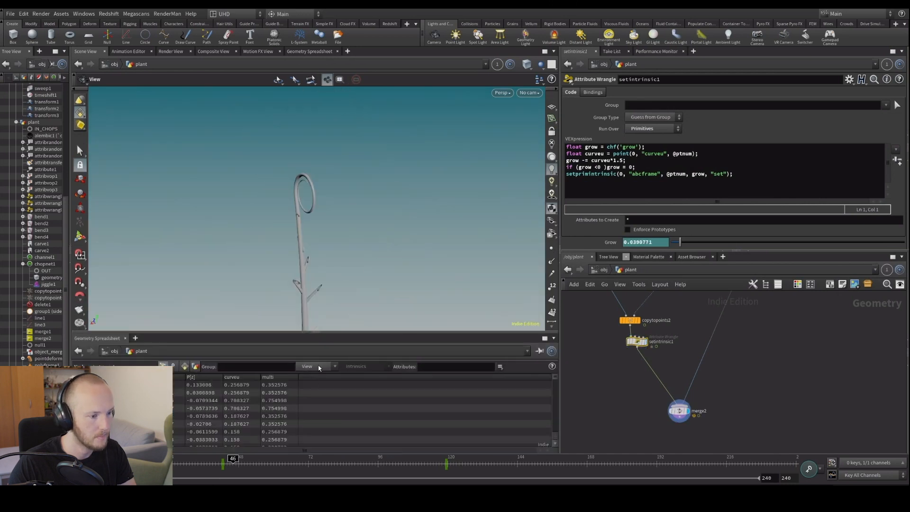
click(330, 332)
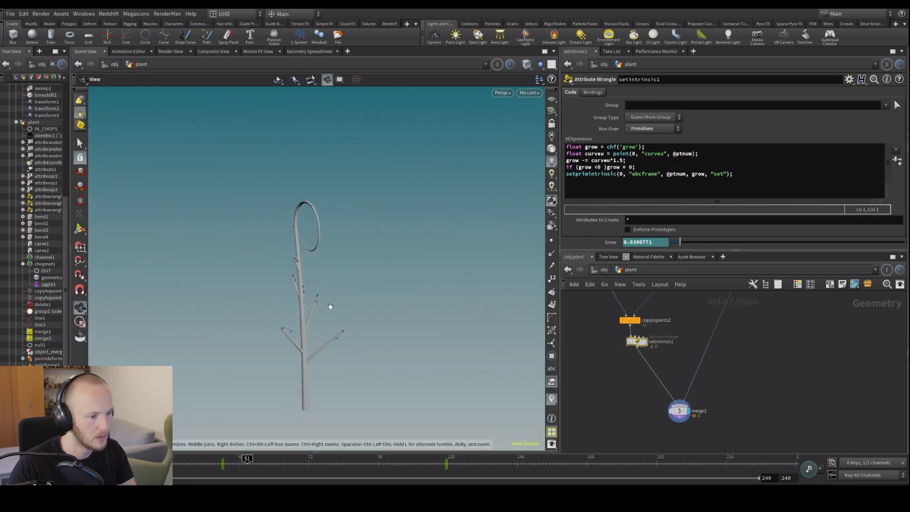
Move the first Grow keyframe of setintrinsic1 to frame 37.
shift+click(644, 243)
drag(559, 322, 551, 322)
click(212, 468)
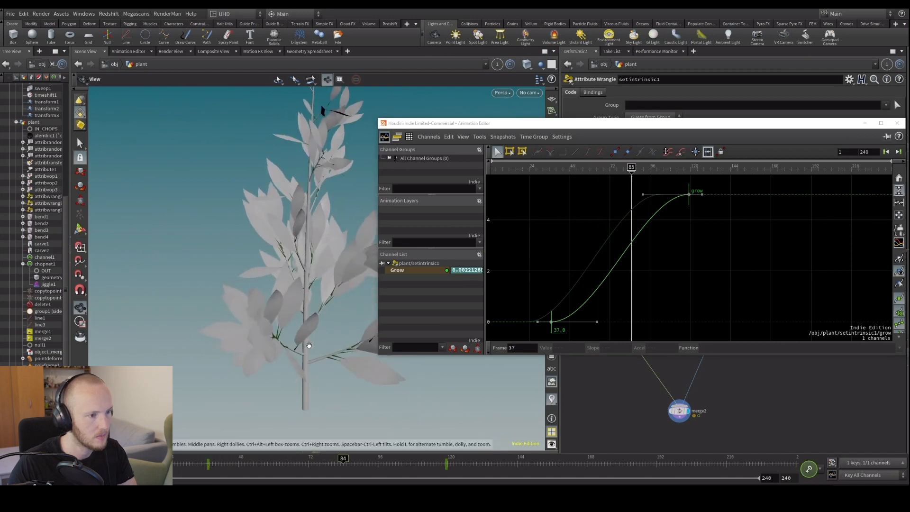
Try moving the last Grow keyframe to frame 168, and undo that move.
drag(688, 204, 757, 201)
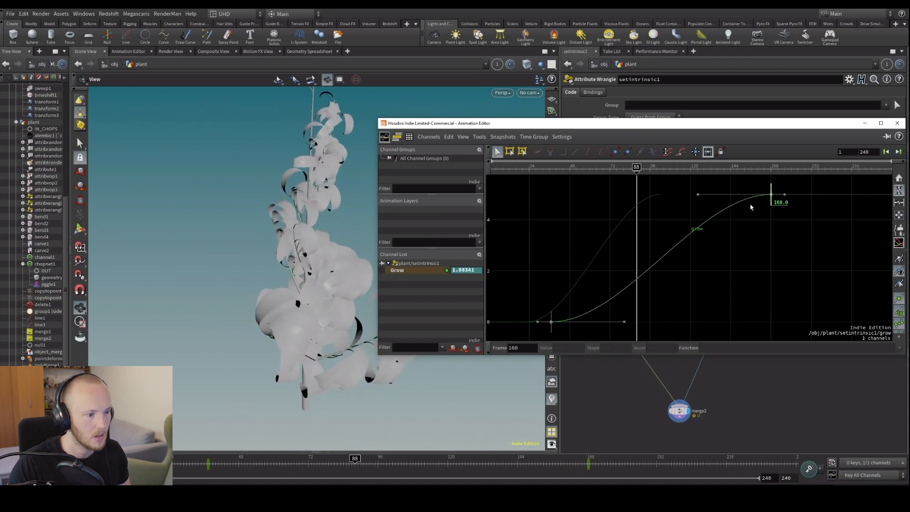
key(ctrl+z)
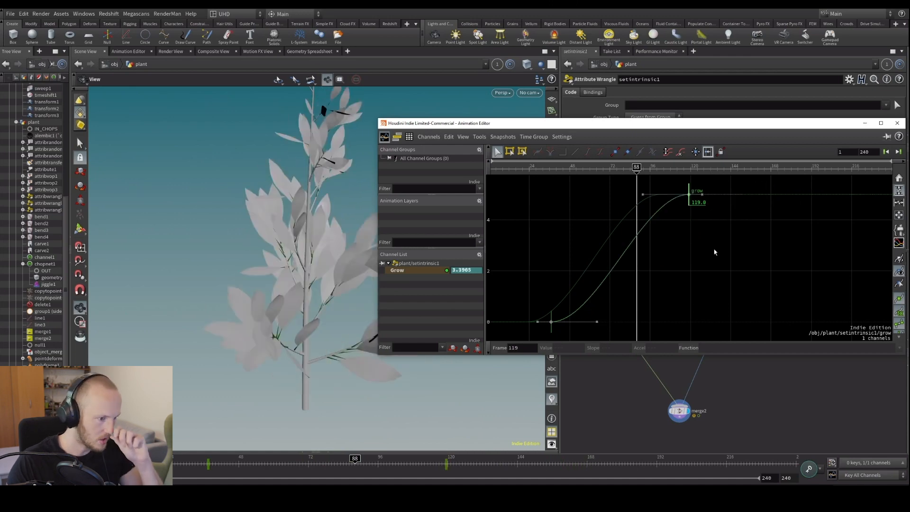
Close the curve editor and examine the growing leaves at frame 66 from several angles.
click(898, 124)
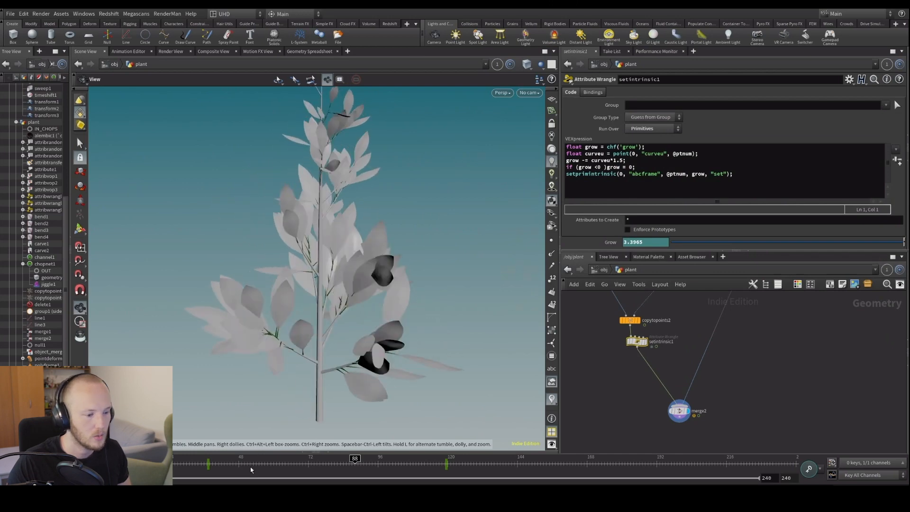
drag(256, 468, 291, 463)
drag(464, 321, 355, 255)
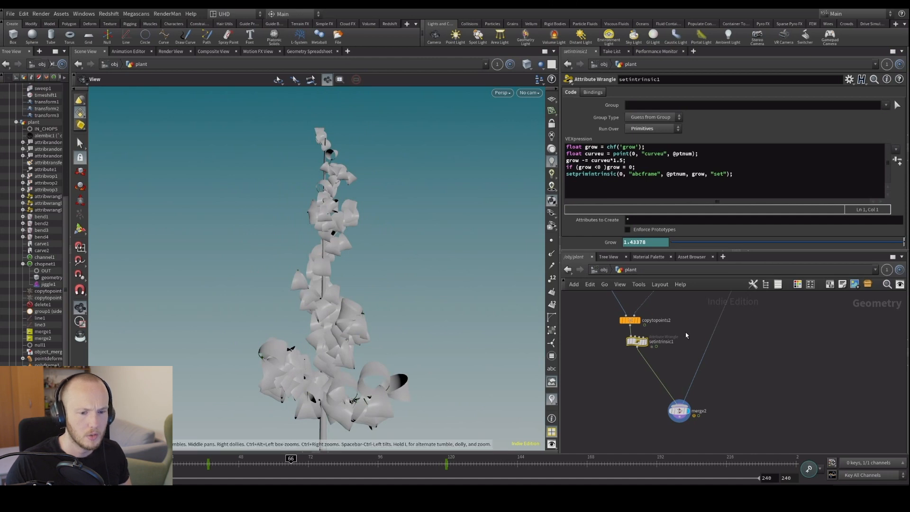
middle_drag(686, 336, 687, 384)
scroll(689, 385, down, 1)
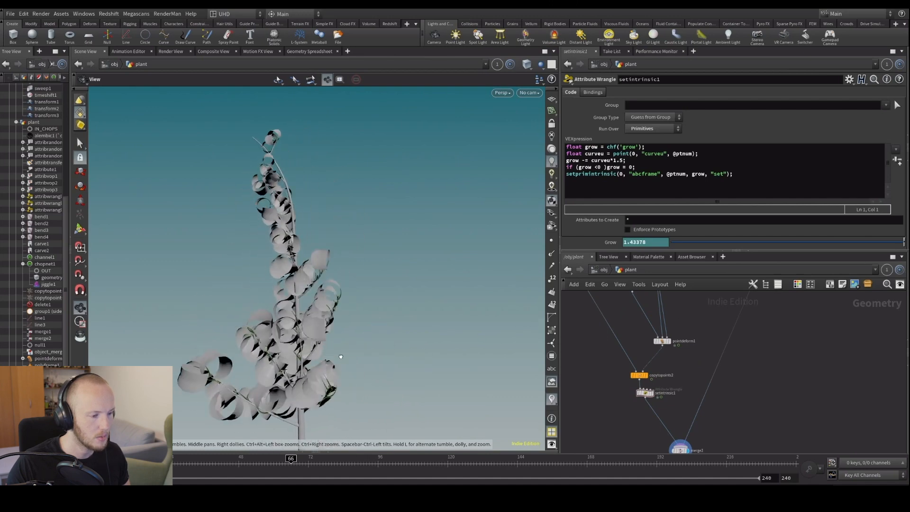
middle_drag(699, 394, 697, 346)
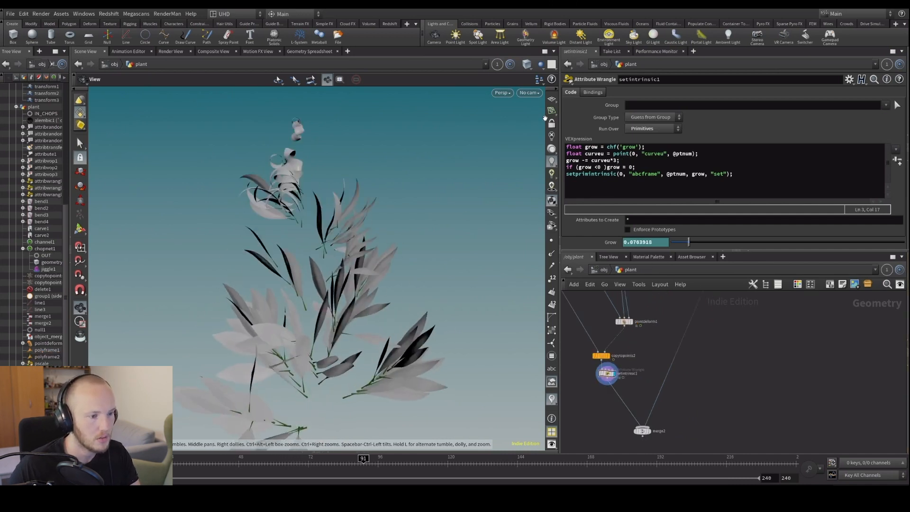
Play back the leaf growth, and replay it with merge2 displayed to check the whole plant.
key(Up)
drag(248, 463, 217, 461)
click(649, 431)
key(Up)
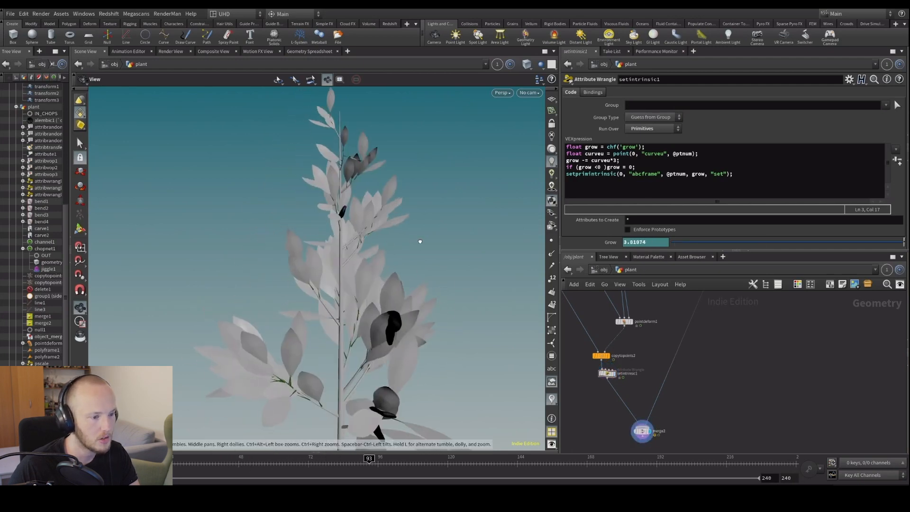
Examine up close how the leaves attach along a lower side branch.
scroll(482, 296, down, 1)
middle_drag(611, 420, 621, 454)
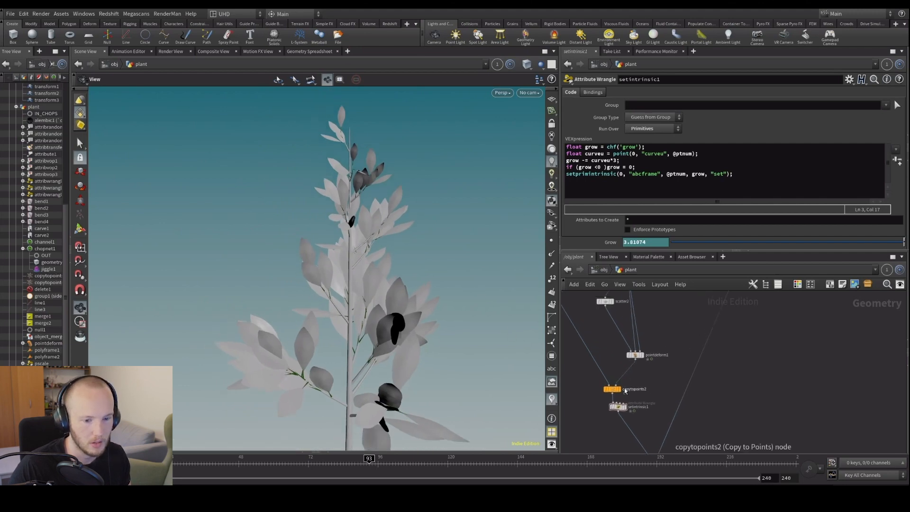
drag(340, 263, 290, 378)
scroll(285, 279, up, 5)
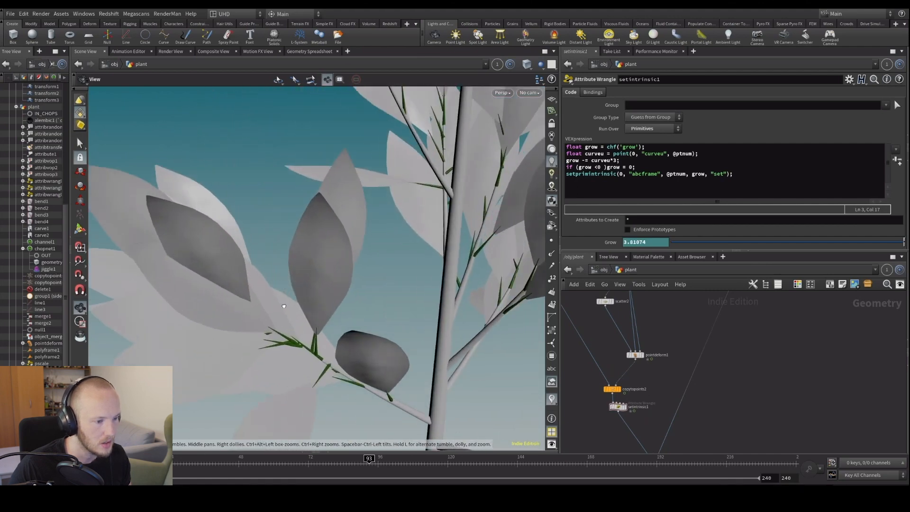
drag(286, 280, 279, 347)
scroll(279, 347, up, 6)
middle_drag(300, 300, 228, 217)
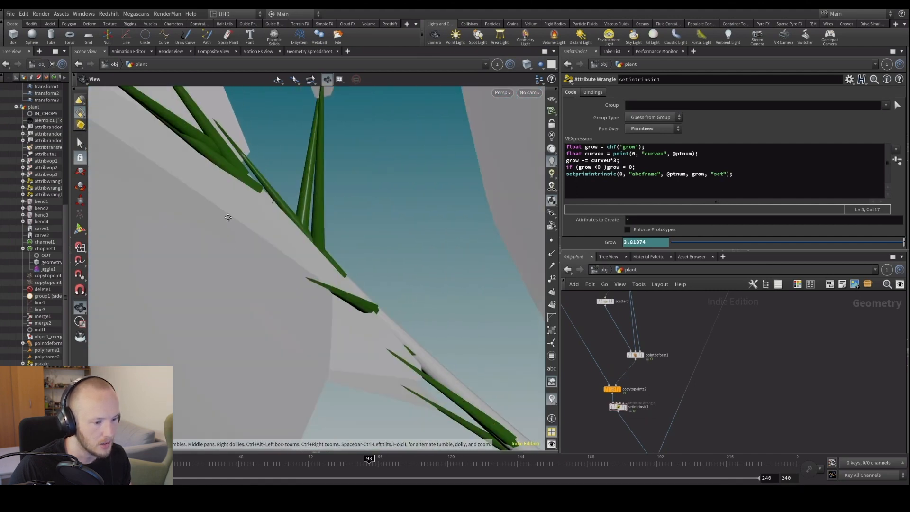
drag(235, 252, 193, 251)
middle_drag(310, 149, 433, 372)
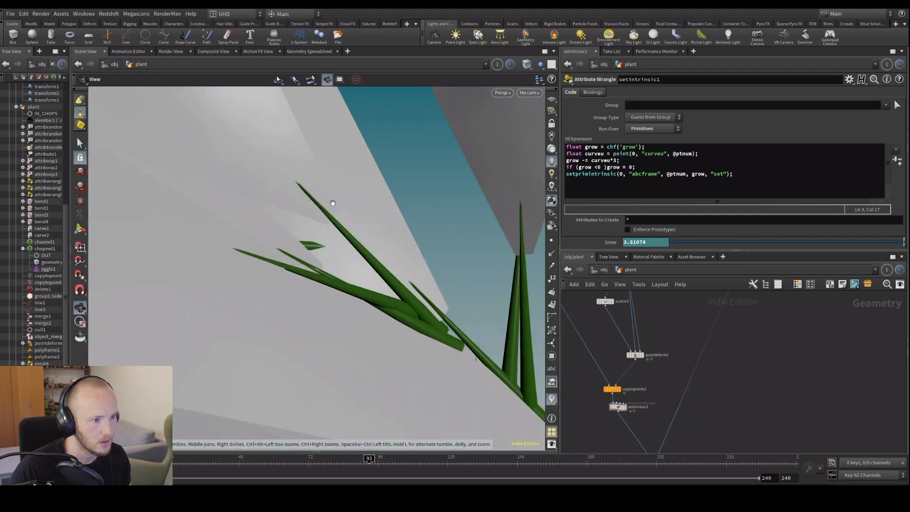
scroll(318, 260, down, 5)
Display the attribvop3 node above null1 to view the branch curves without leaves.
middle_drag(638, 294, 638, 401)
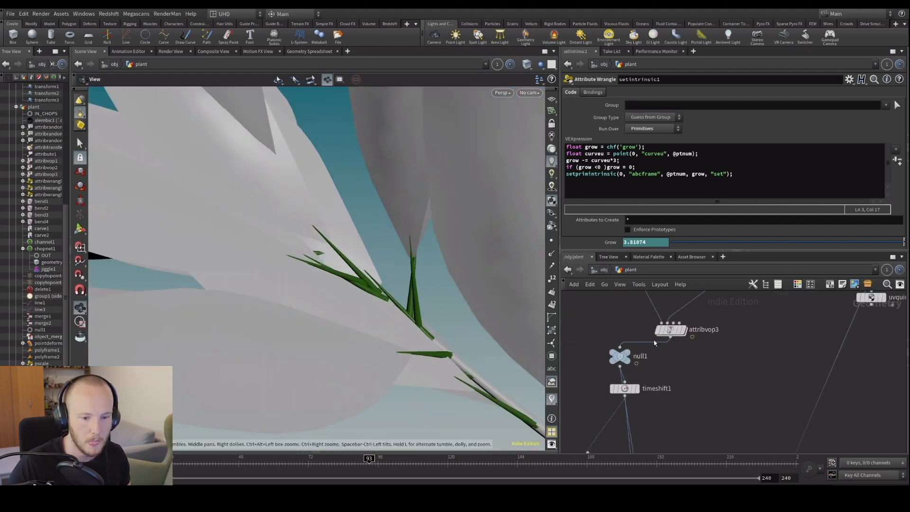
scroll(669, 403, up, 3)
drag(669, 403, 628, 362)
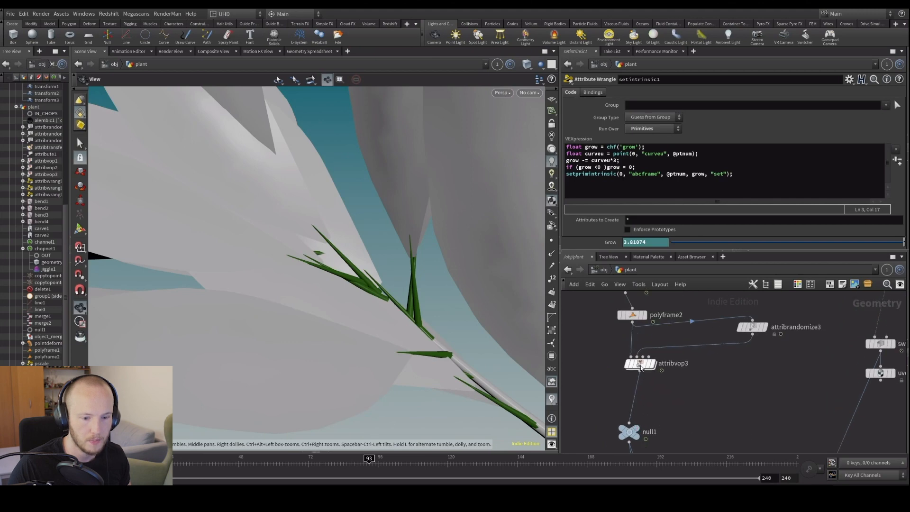
click(655, 353)
click(638, 366)
scroll(322, 245, down, 5)
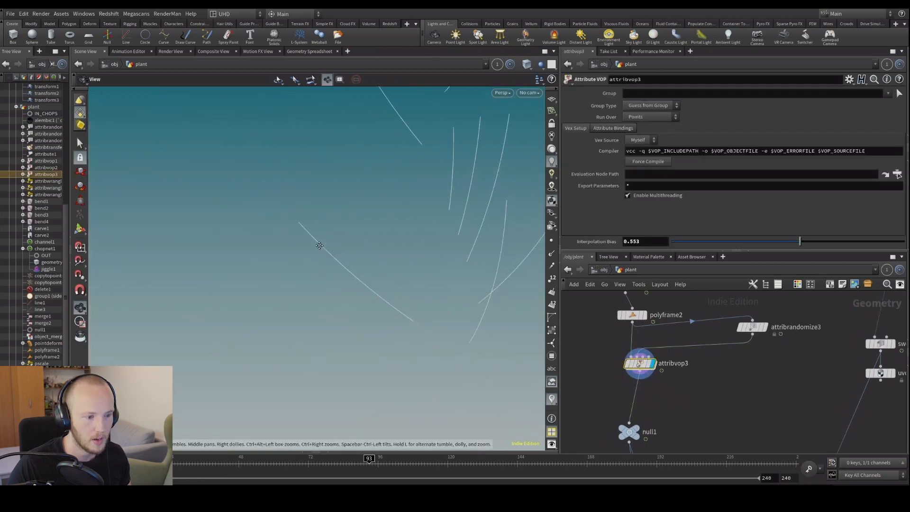
scroll(319, 245, down, 1)
scroll(689, 423, down, 3)
middle_drag(633, 409, 617, 363)
scroll(618, 383, up, 3)
scroll(620, 362, down, 3)
drag(635, 319, 634, 302)
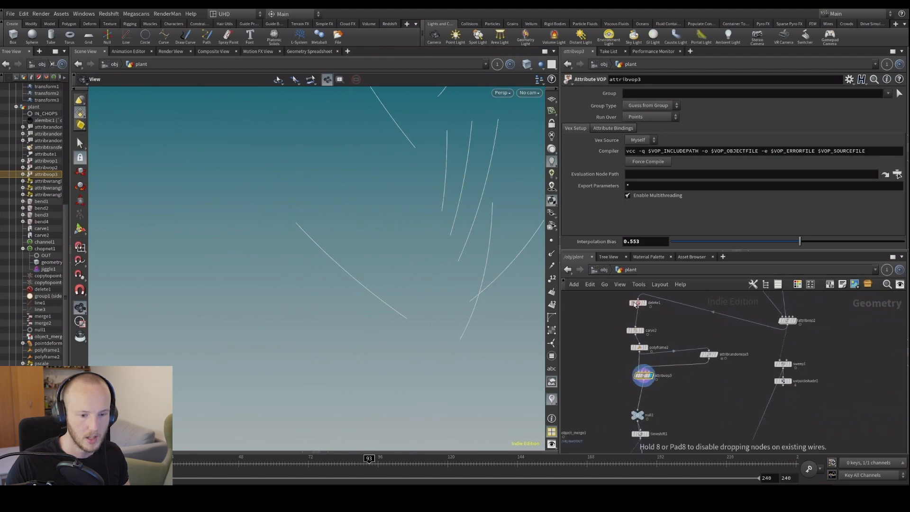
Inspect attribvop3's curveu and pscale point attributes in the geometry spreadsheet, sorting the rows by pscale.
click(308, 51)
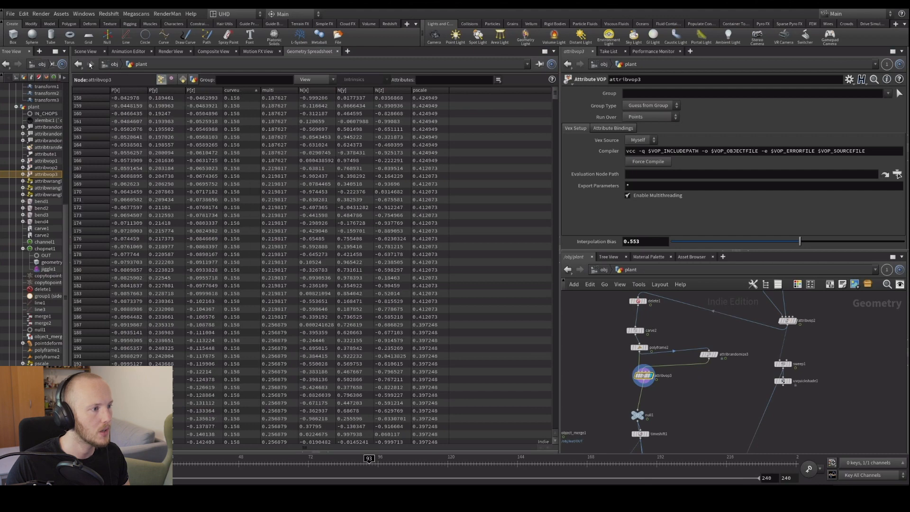
click(85, 51)
middle_drag(671, 423, 668, 385)
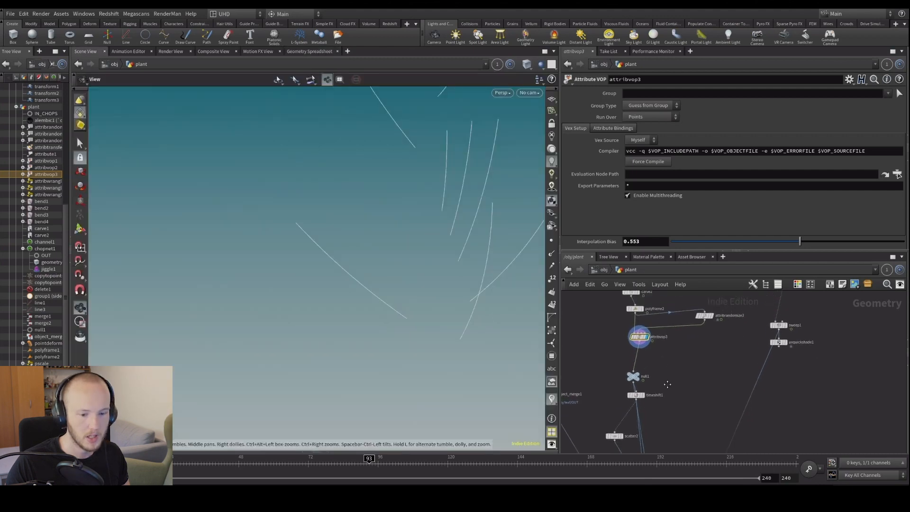
click(288, 52)
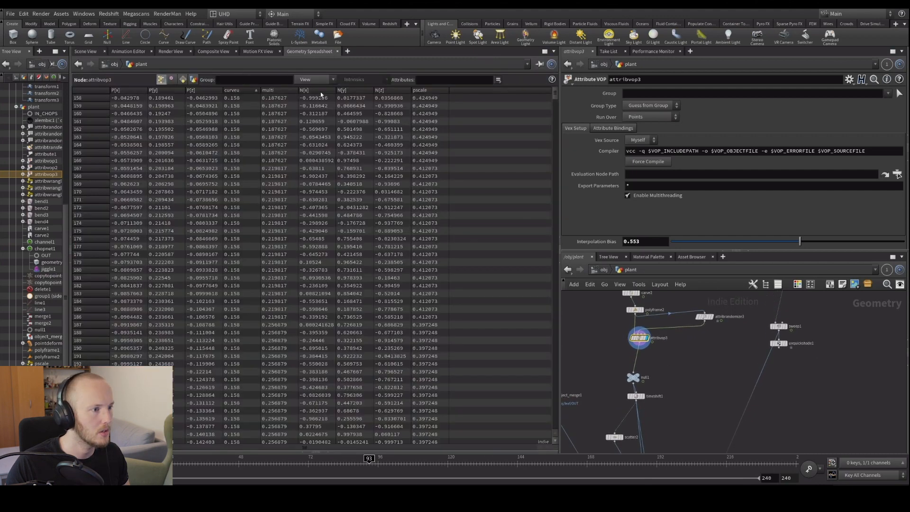
click(429, 91)
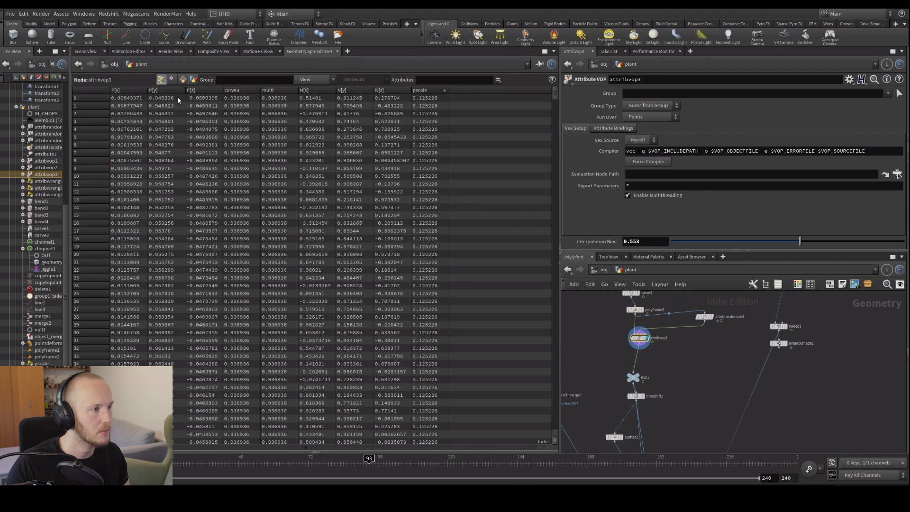
click(81, 51)
Insert an Attribute Wrangle between attribvop3 and null1.
middle_drag(683, 292, 698, 397)
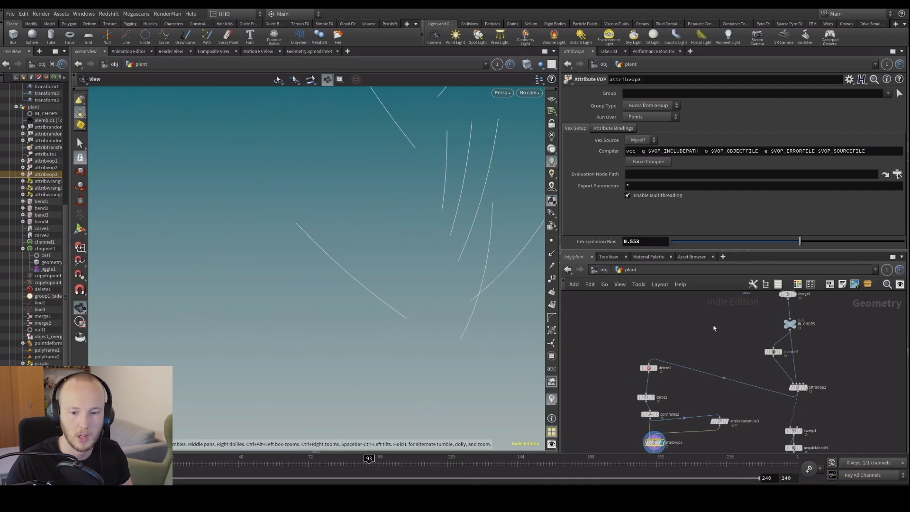
middle_drag(744, 380, 762, 269)
scroll(696, 368, up, 2)
key(Tab)
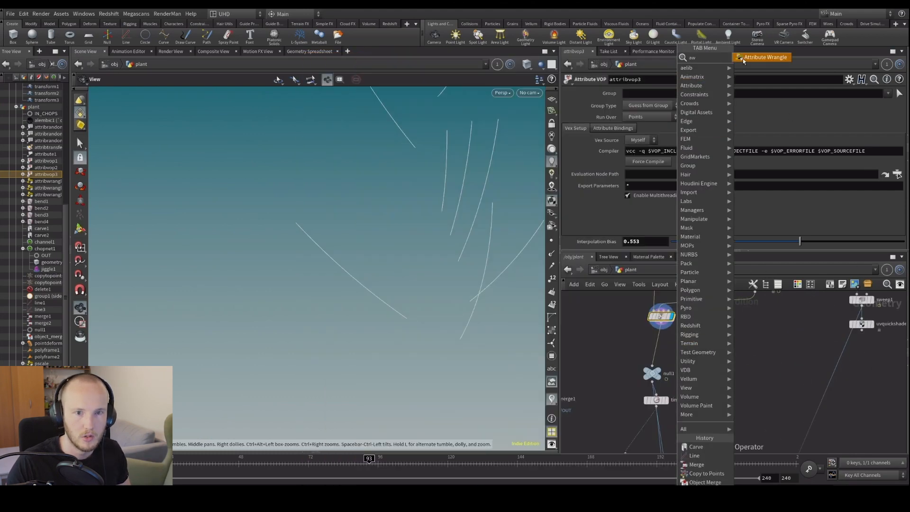
key(Return)
scroll(641, 327, up, 1)
click(659, 346)
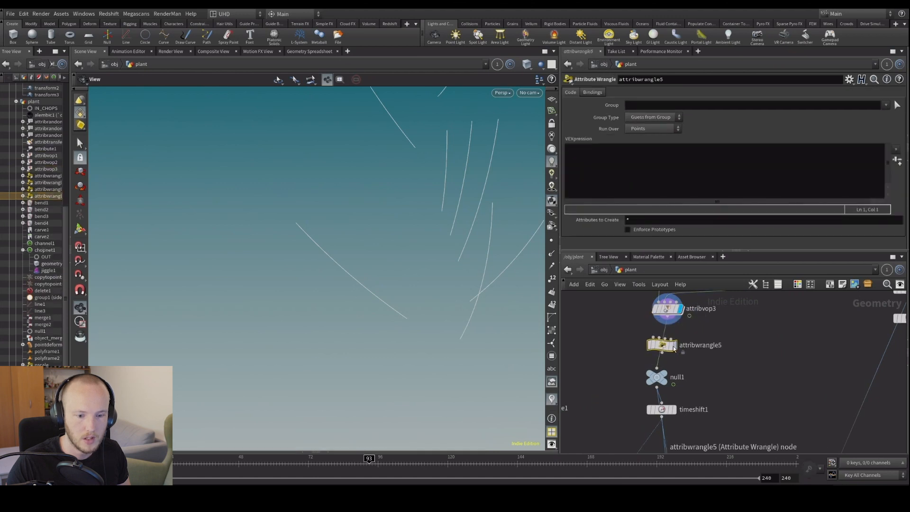
drag(662, 347, 675, 349)
click(616, 156)
text(f@pscale)
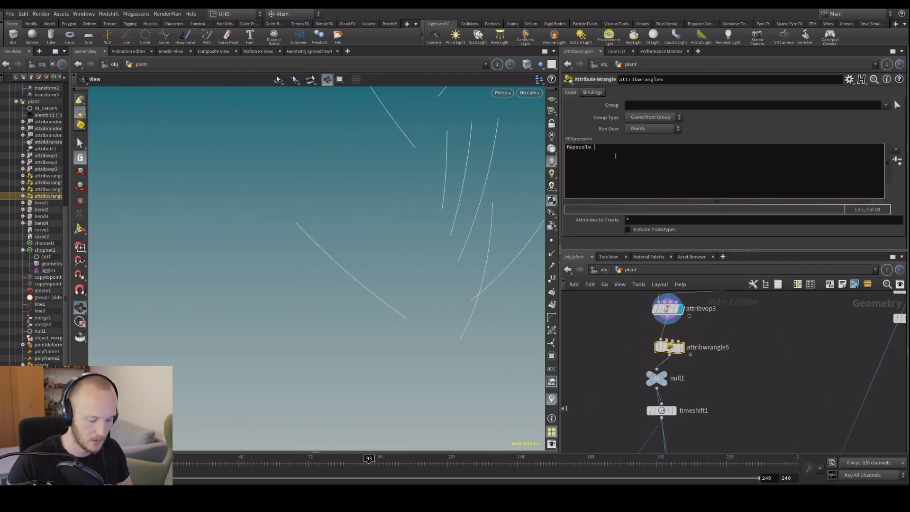
text( *= @curveu;)
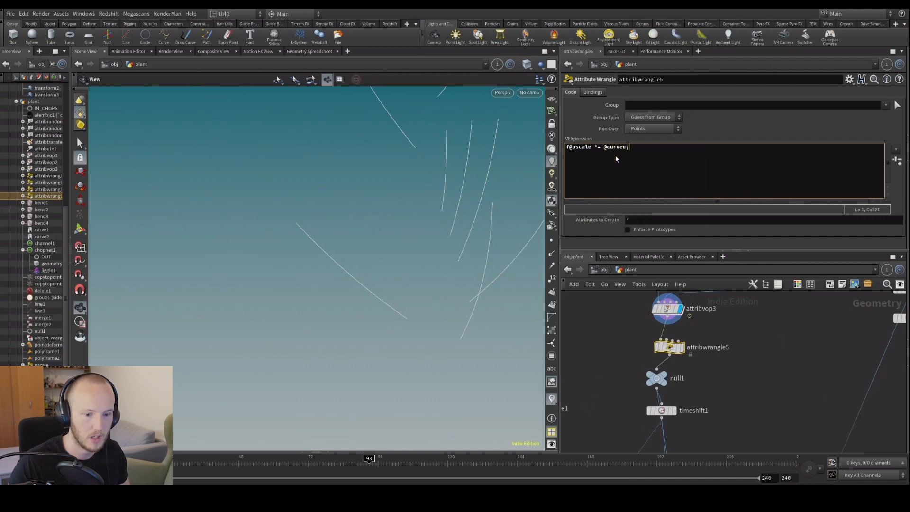
Display setintrinsic1 and view the copied leaves' sizes along the branches from another angle.
scroll(715, 344, down, 5)
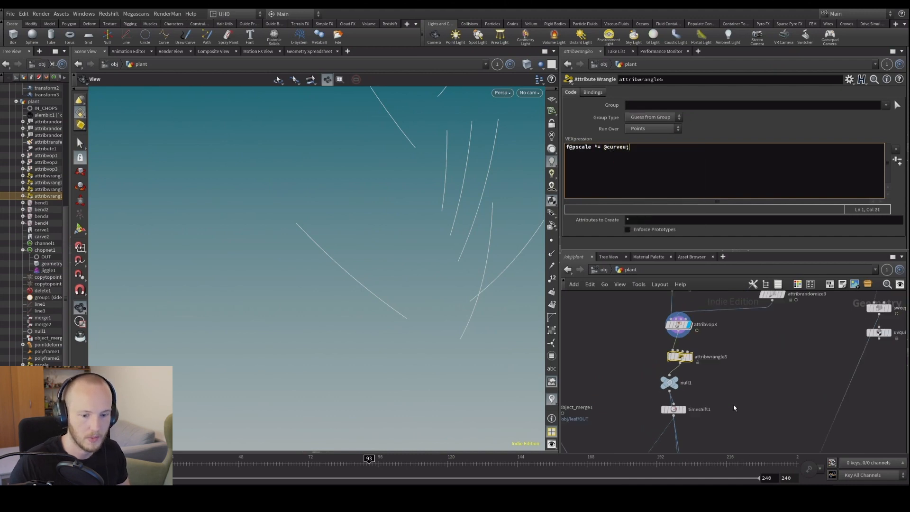
click(689, 410)
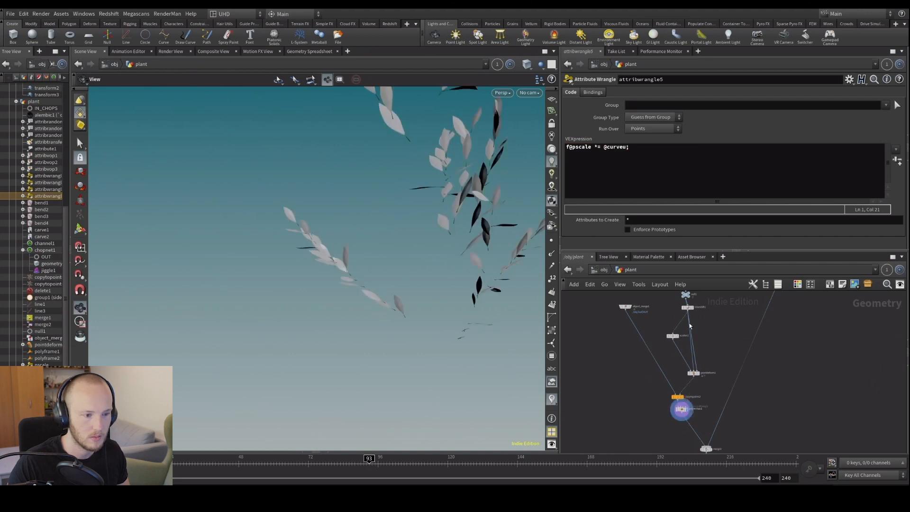
drag(401, 278, 349, 396)
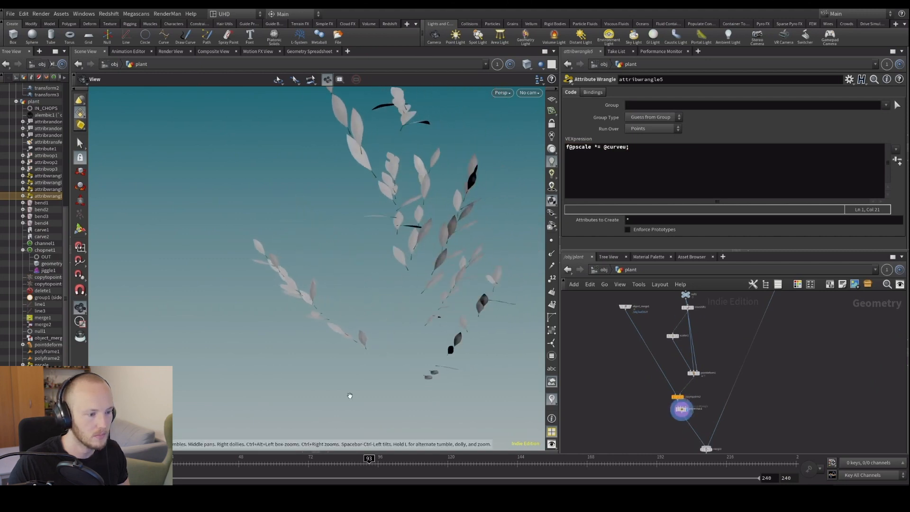
drag(325, 469, 224, 482)
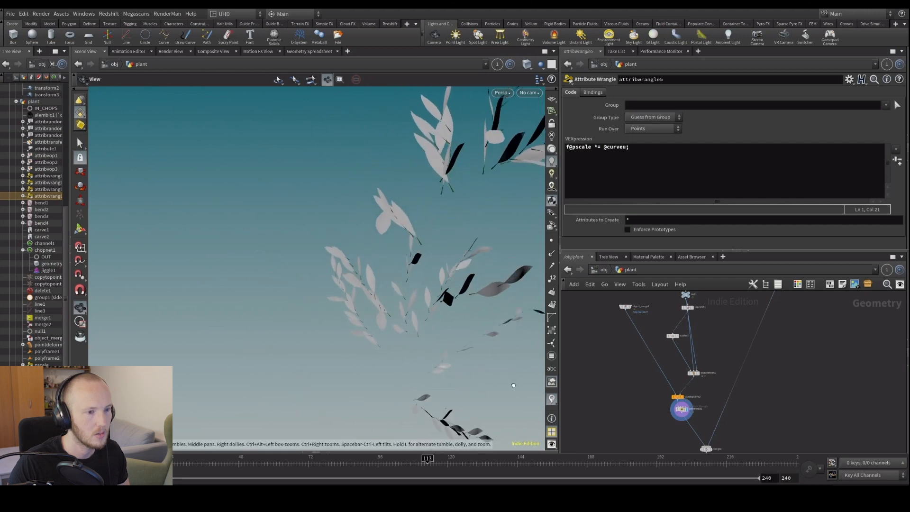
drag(634, 171, 589, 172)
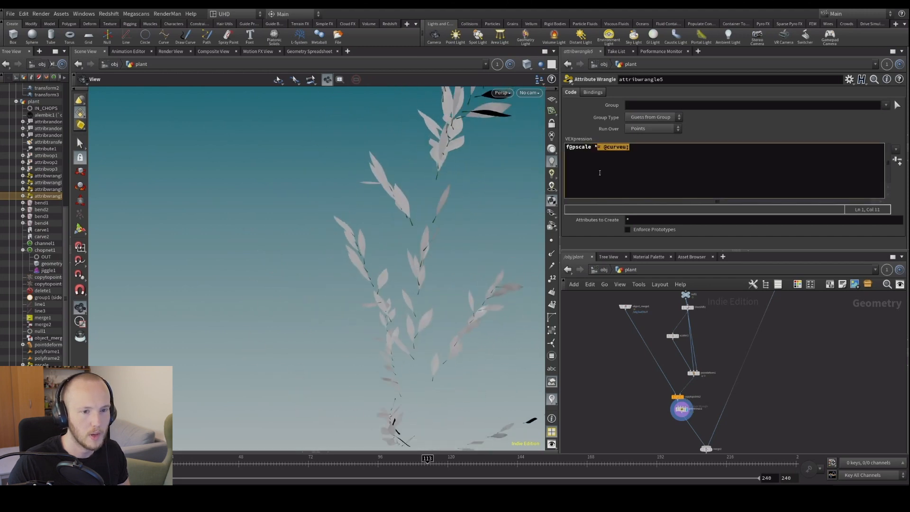
text(chramp)
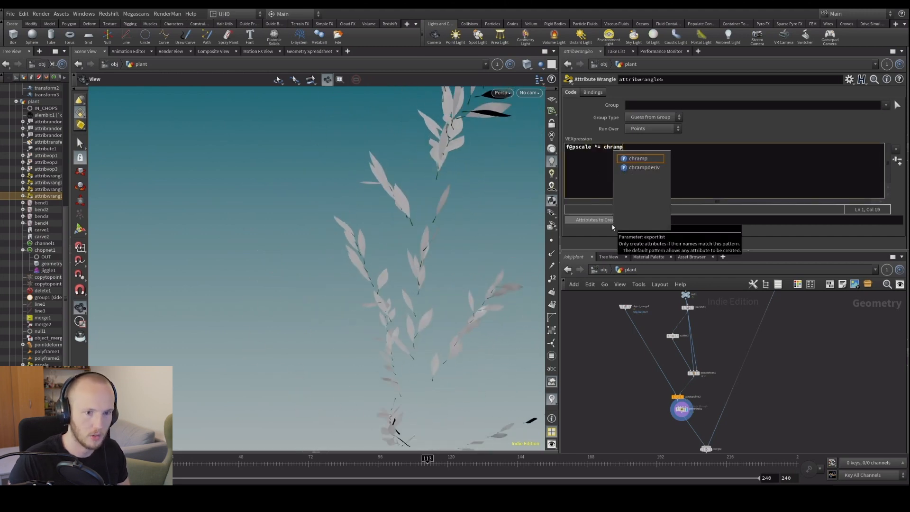
text(("myra)
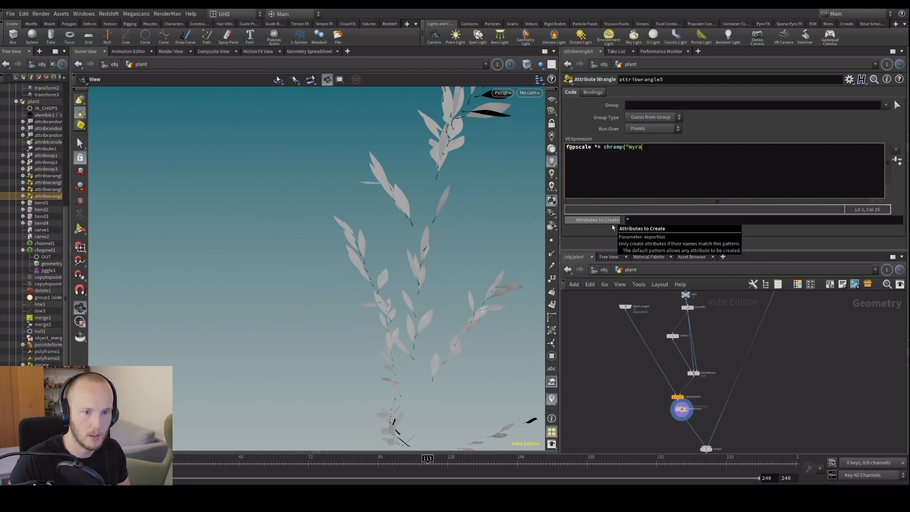
text(mp",@)
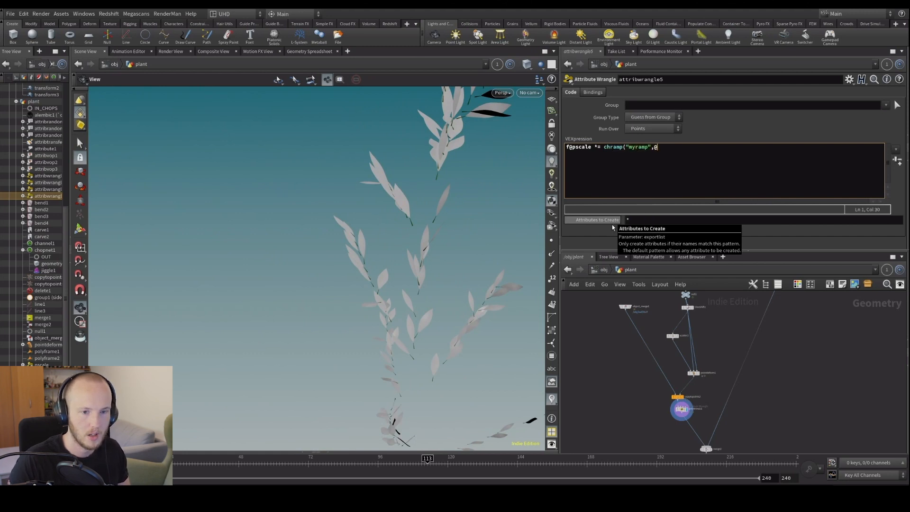
text(curveu);)
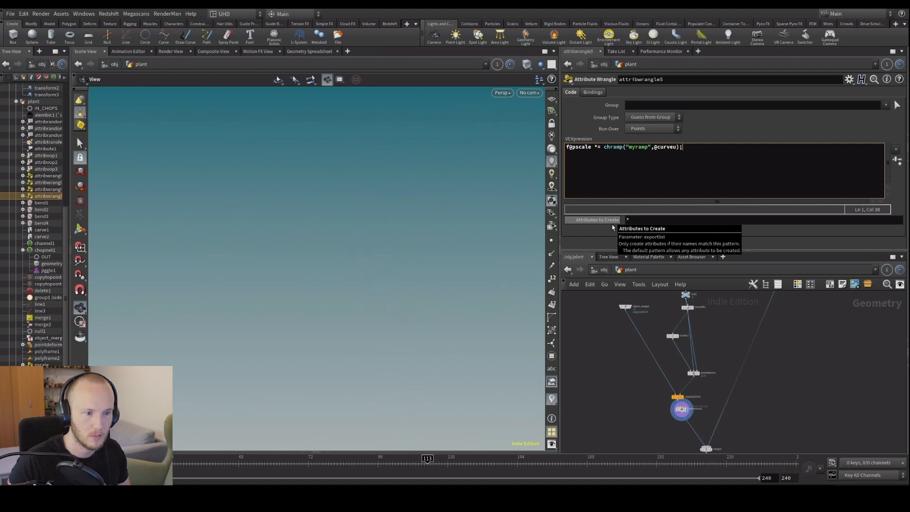
click(898, 162)
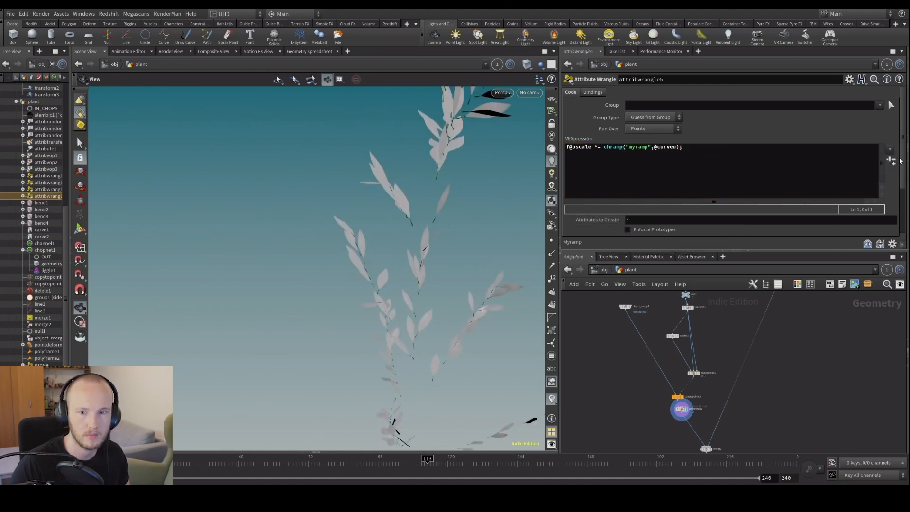
drag(902, 163, 903, 202)
Try moving the first Myramp point to about position 0.15, then return it to 0.
middle_drag(371, 269, 347, 209)
drag(347, 208, 363, 232)
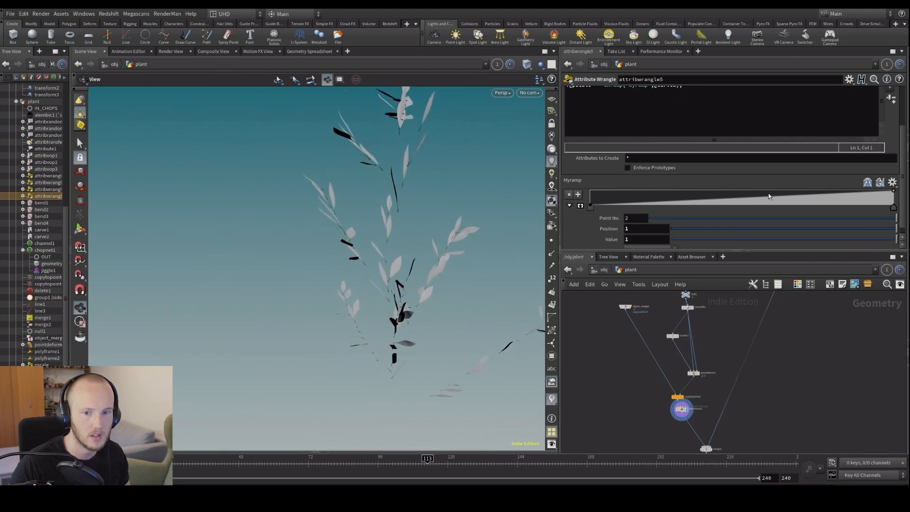
drag(591, 211, 644, 218)
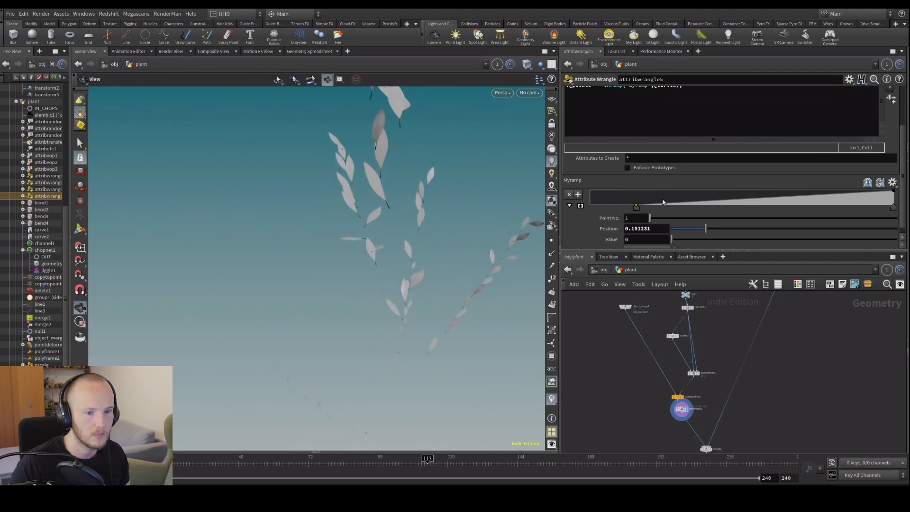
drag(635, 211, 566, 217)
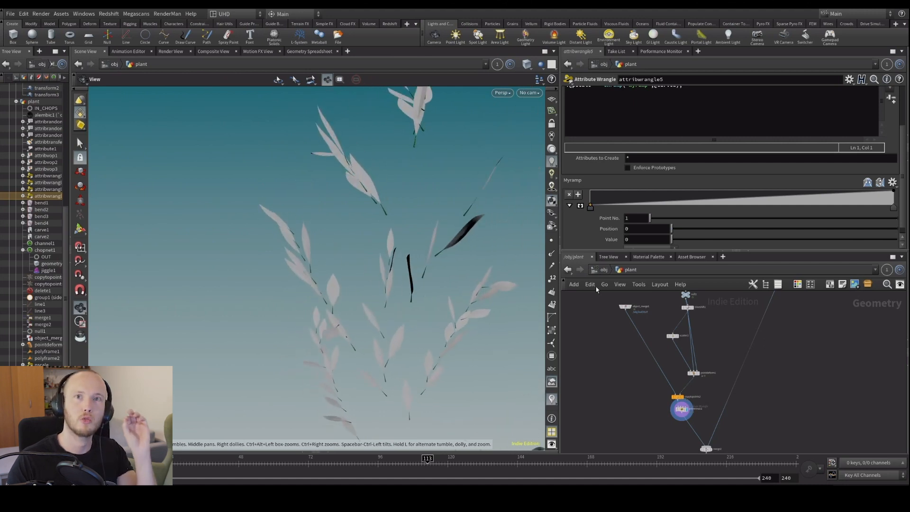
Display the curves from polyframe2, upstream of attribvop3.
scroll(712, 390, up, 3)
middle_drag(698, 346, 705, 437)
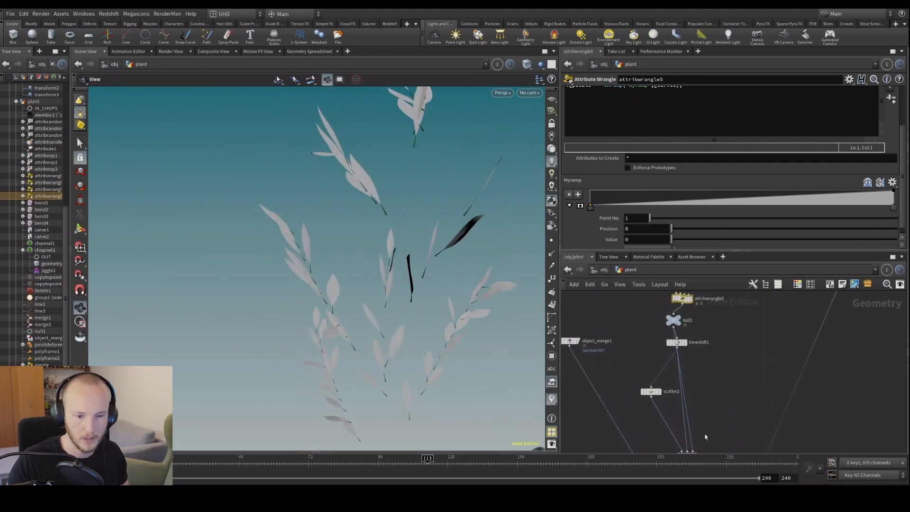
middle_drag(702, 348, 707, 384)
scroll(708, 384, up, 2)
middle_drag(697, 327, 693, 403)
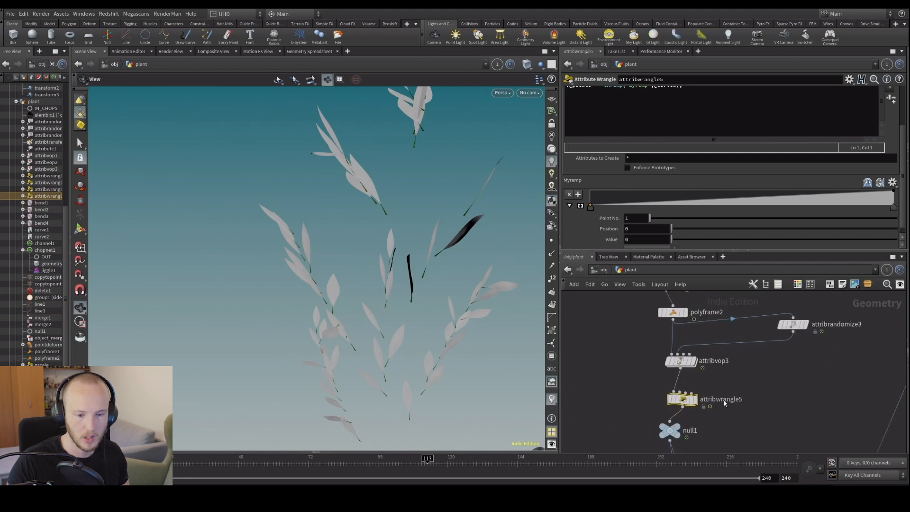
scroll(672, 382, up, 2)
click(672, 382)
middle_drag(683, 361, 679, 422)
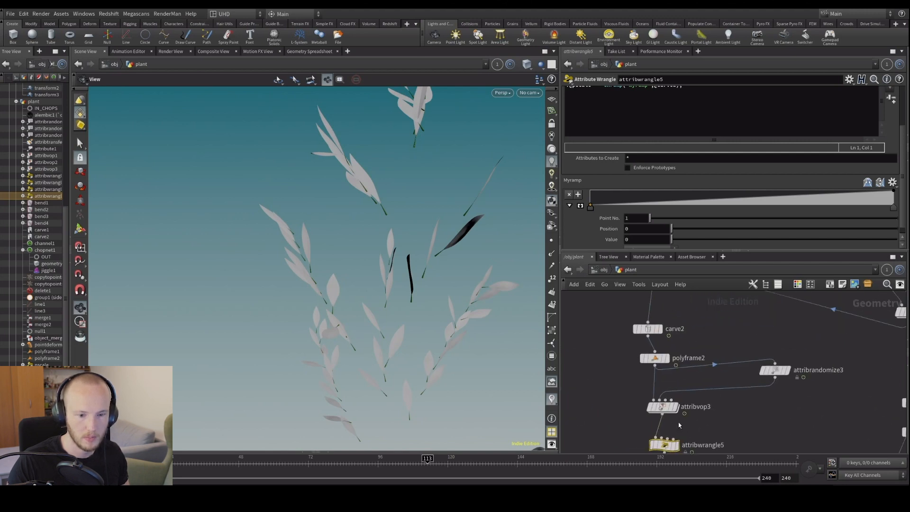
scroll(679, 422, down, 2)
scroll(655, 376, up, 2)
middle_drag(655, 375, 652, 366)
mouse_move(654, 362)
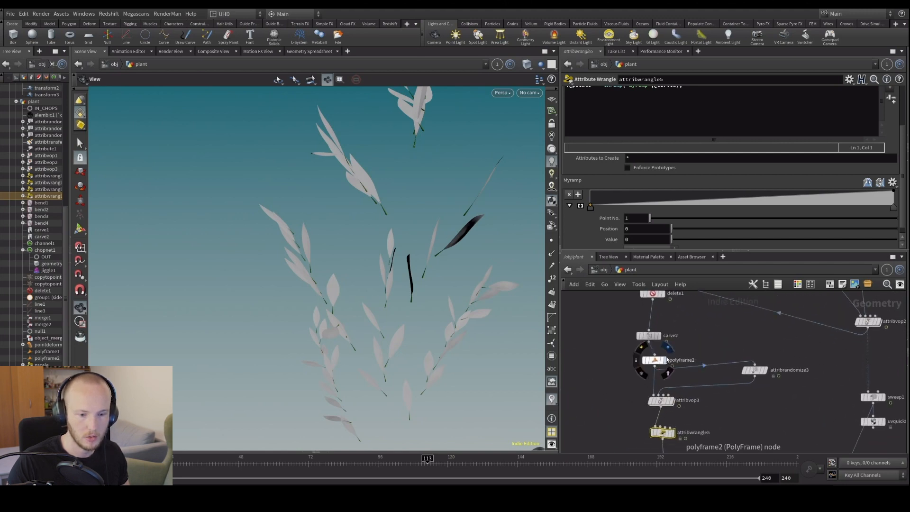
click(668, 347)
Insert a Resample node between carve2 and polyframe2.
right_click(647, 331)
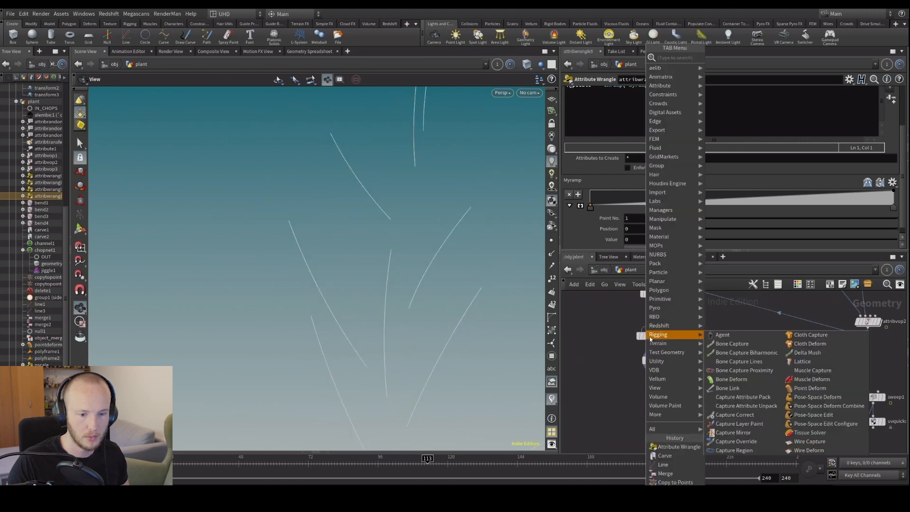
click(615, 314)
key(Tab)
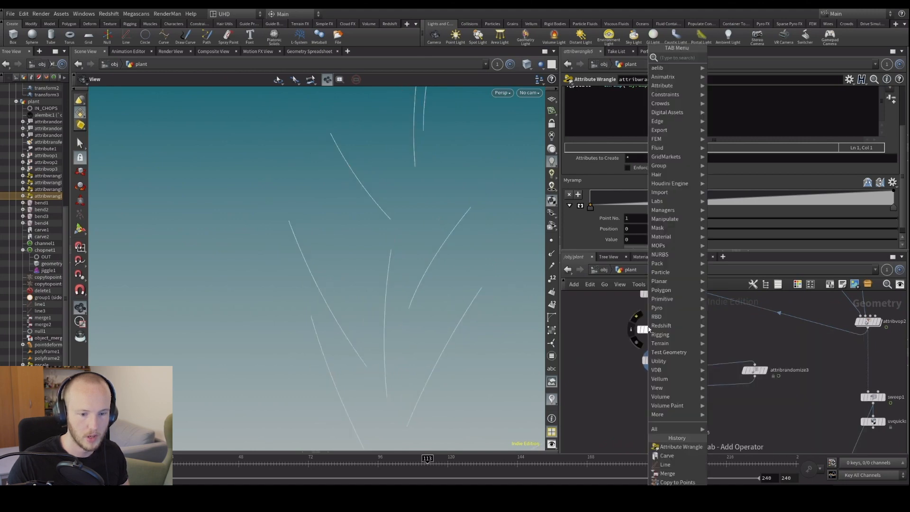
text(resa)
click(717, 55)
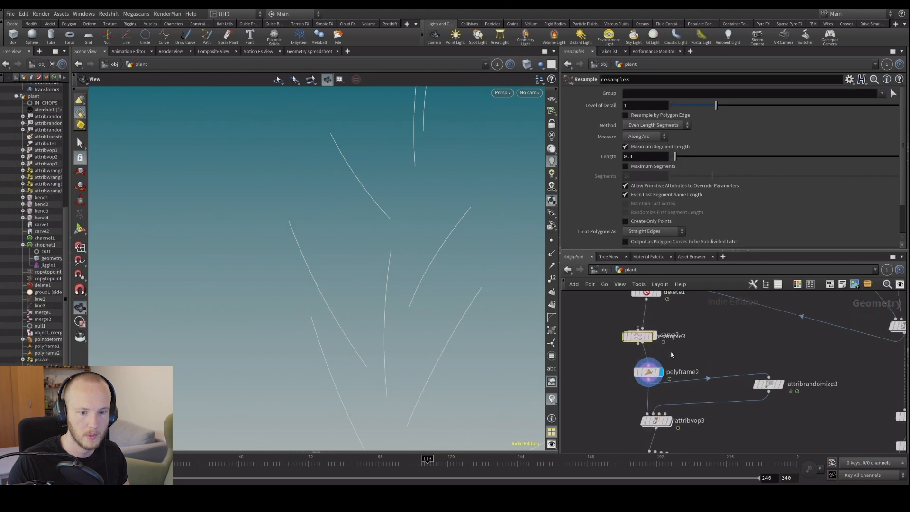
Disable Maximum Segment Length on resample3 and enable its Curve U Attribute output.
scroll(651, 182, down, 1)
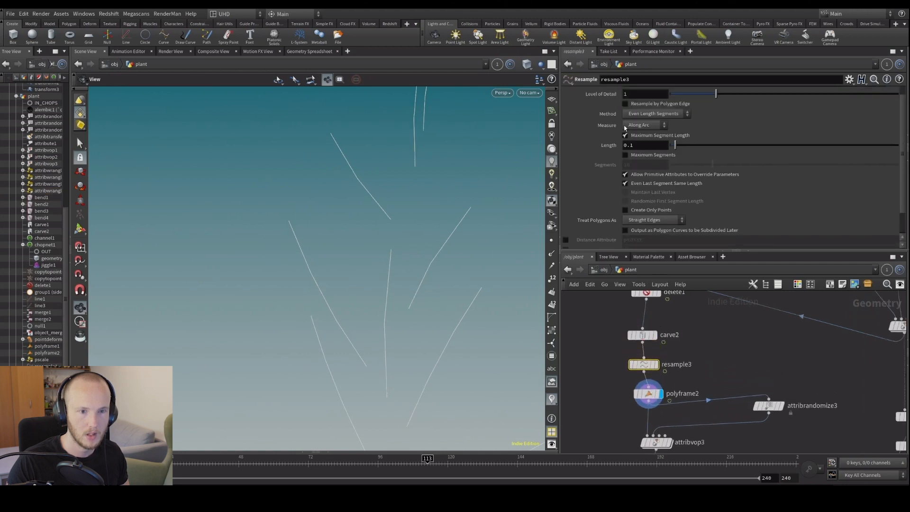
click(626, 136)
scroll(623, 155, down, 2)
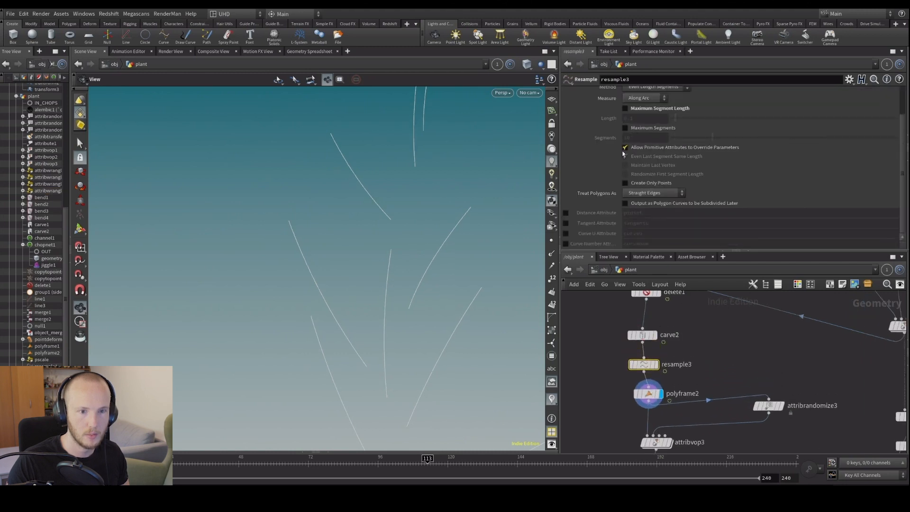
click(566, 233)
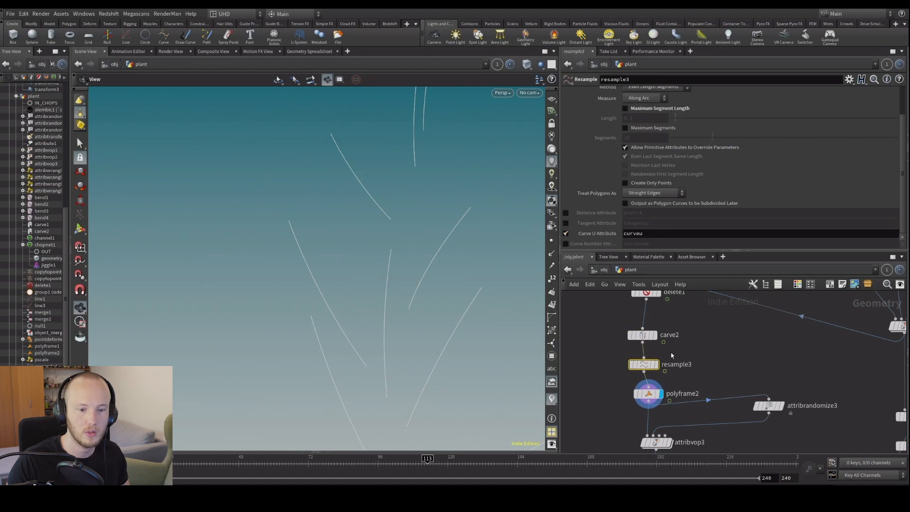
Display resample3 and inspect its point attributes in the geometry spreadsheet, sorting the rows by curveu.
middle_click(643, 367)
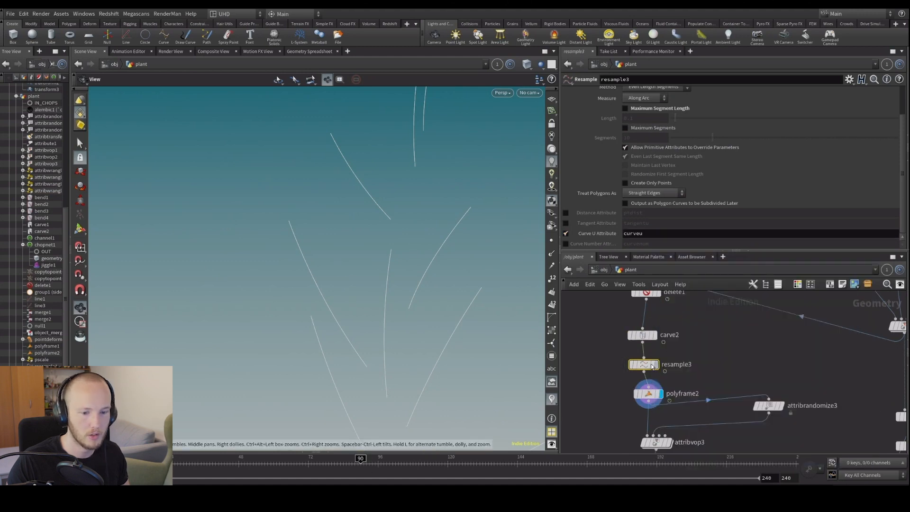
middle_click(653, 366)
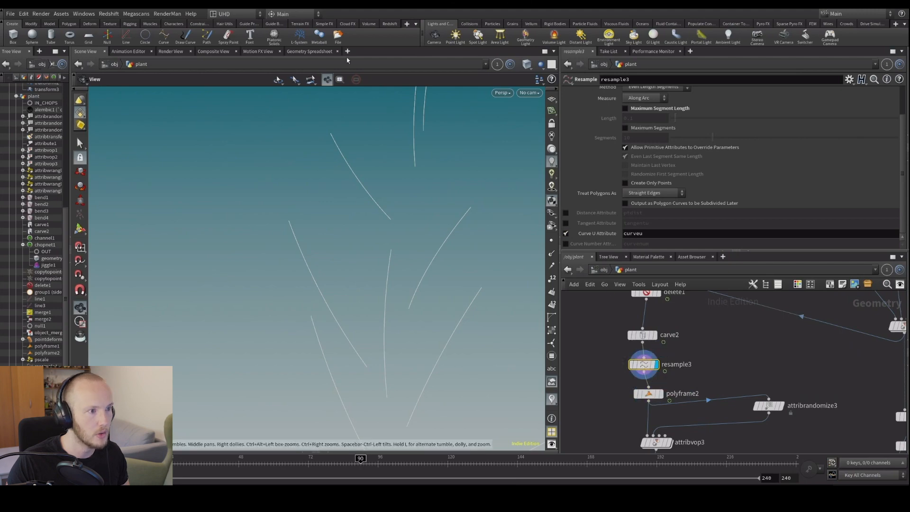
click(327, 52)
click(253, 91)
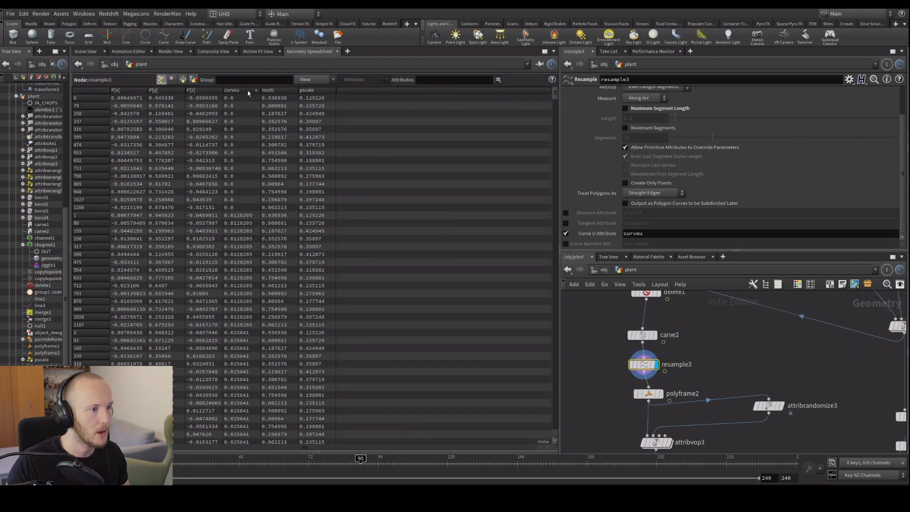
Rename resample3's Curve U Attribute to curveu2.
click(651, 234)
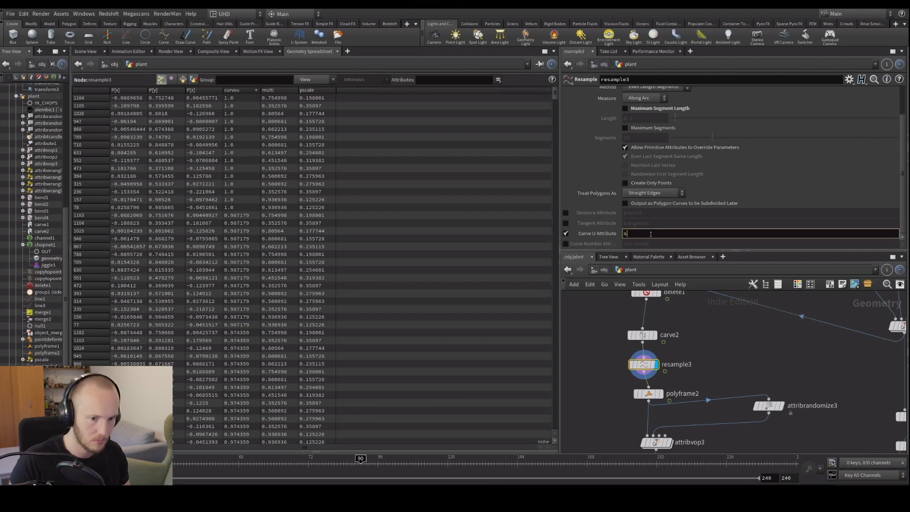
text(2)
key(Return)
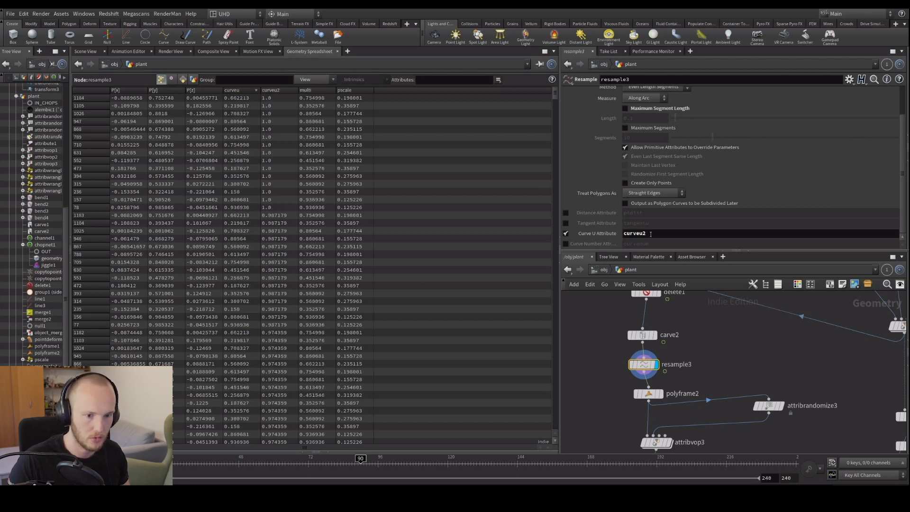
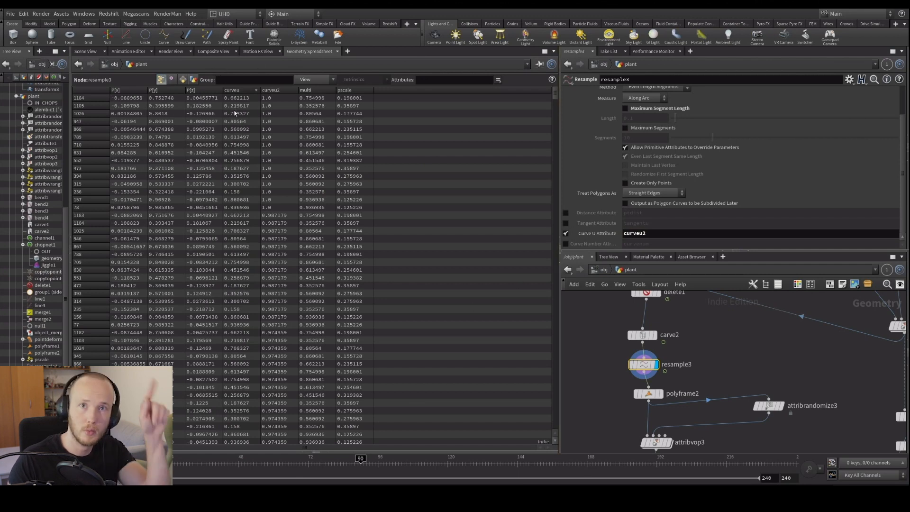
click(87, 52)
scroll(601, 375, down, 3)
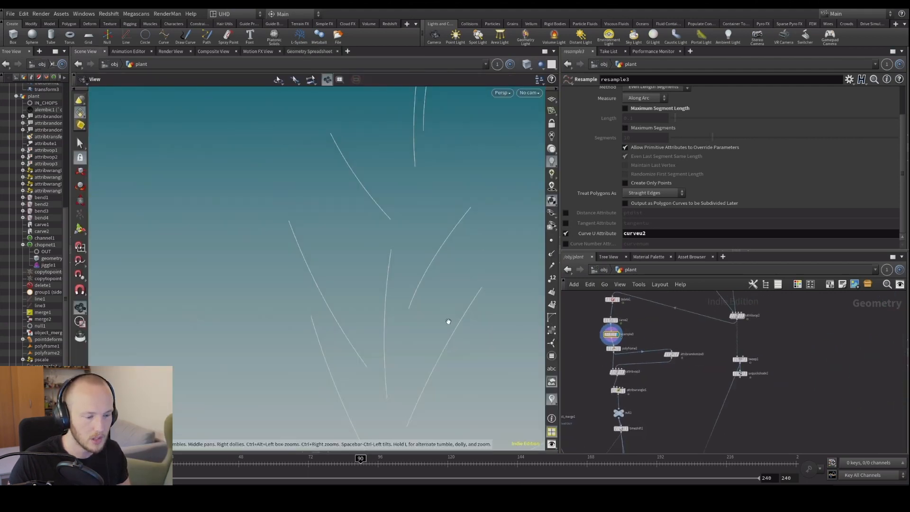
scroll(451, 327, down, 2)
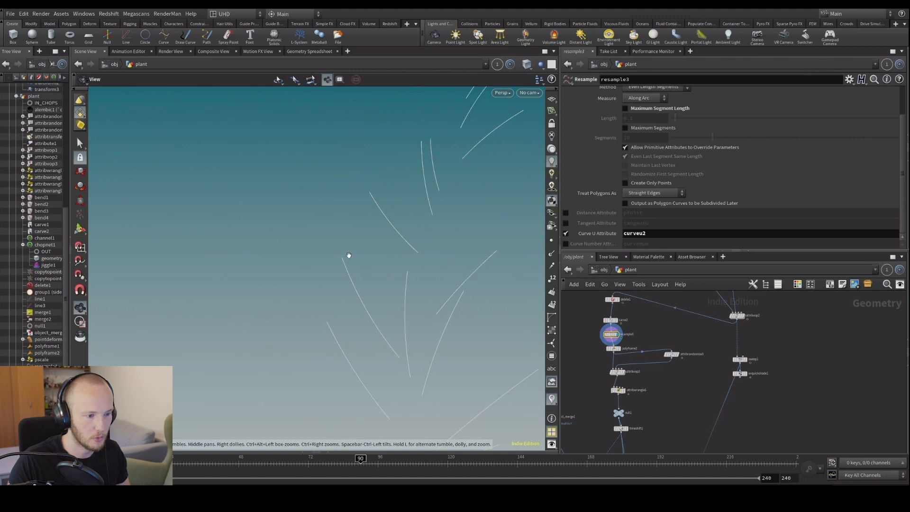
scroll(377, 311, down, 4)
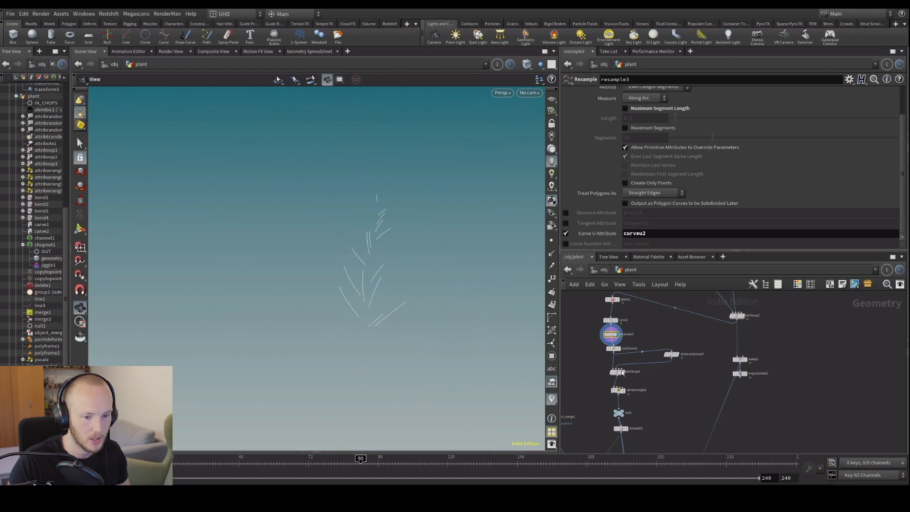
scroll(618, 375, up, 3)
click(617, 402)
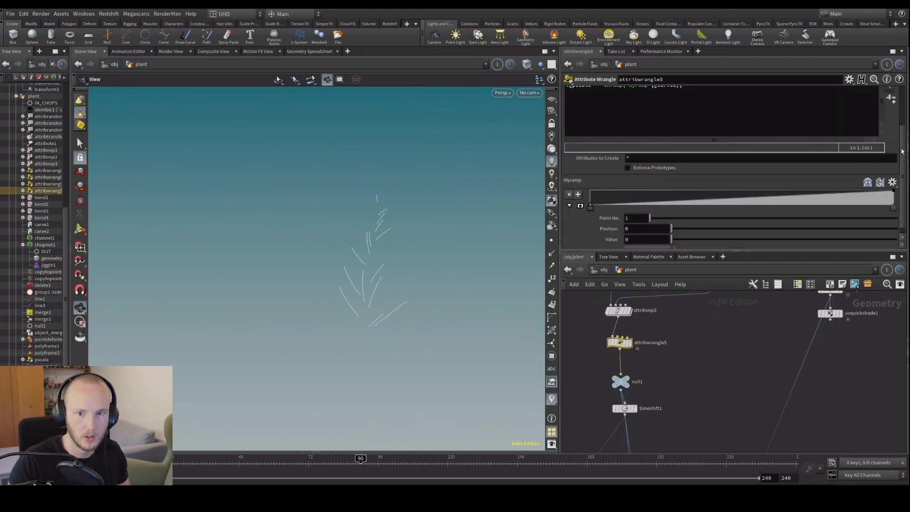
scroll(903, 150, up, 2)
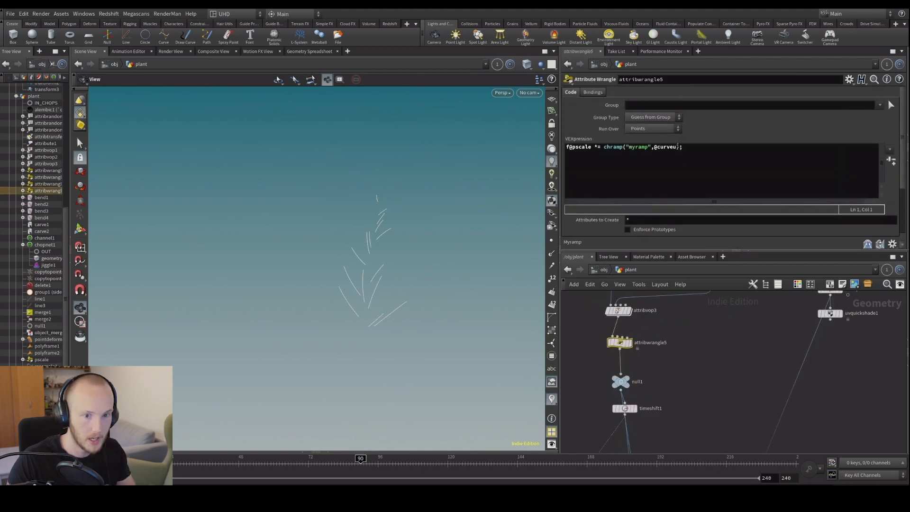
click(678, 147)
text())
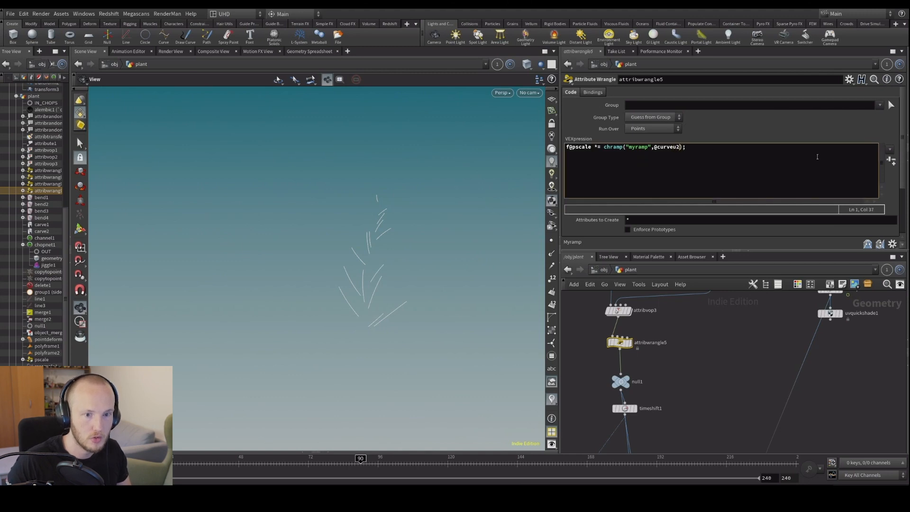
Display copytopoints2 to view the leaves scaled along the branches.
scroll(637, 330, down, 2)
middle_drag(652, 435, 678, 349)
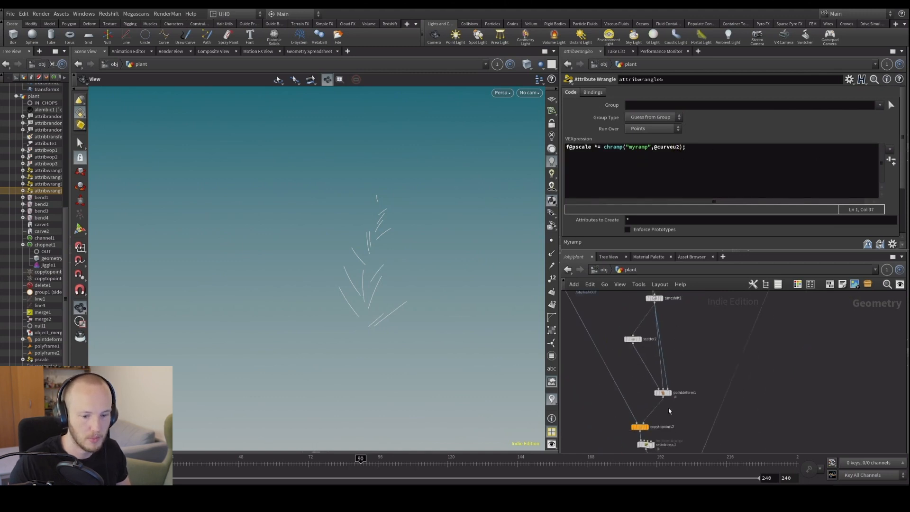
middle_drag(669, 411, 667, 346)
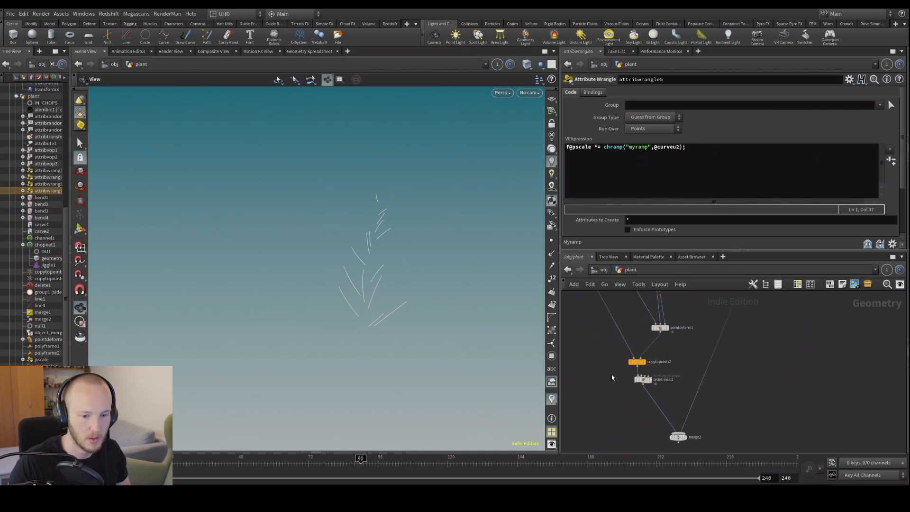
click(646, 361)
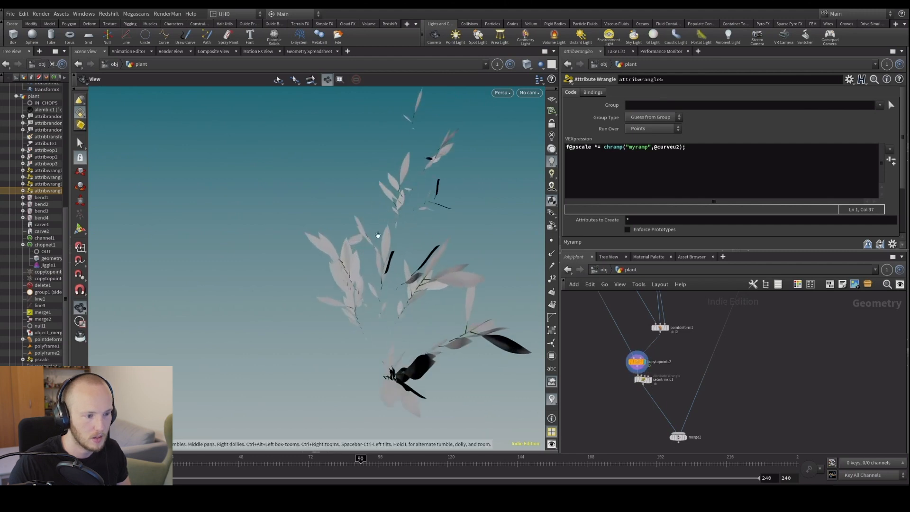
Reverse attribwrangle5's Myramp by setting its first point's value to 0.575 and its last point's value to 0.
scroll(905, 174, down, 1)
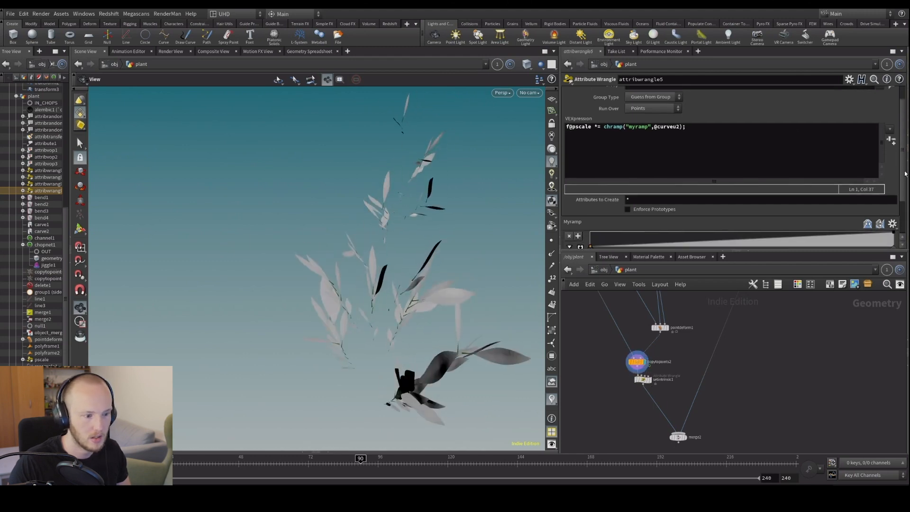
scroll(906, 174, down, 2)
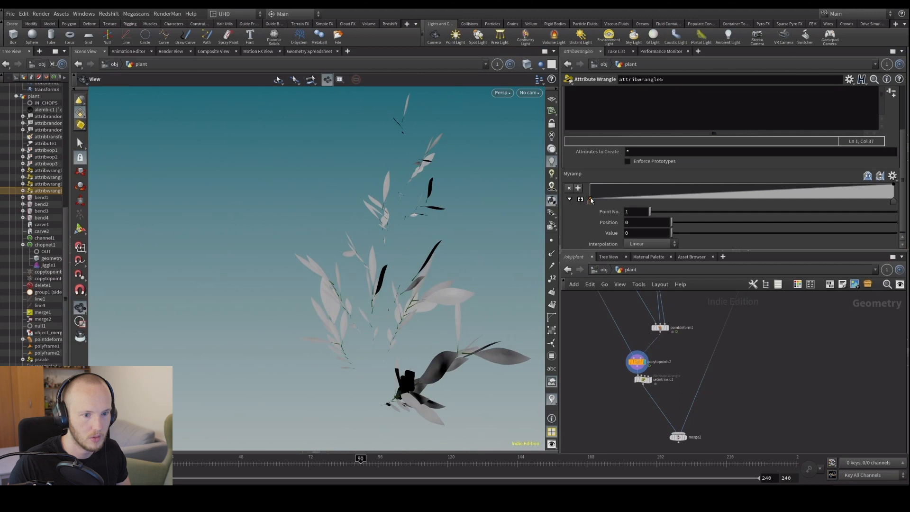
drag(591, 200, 591, 185)
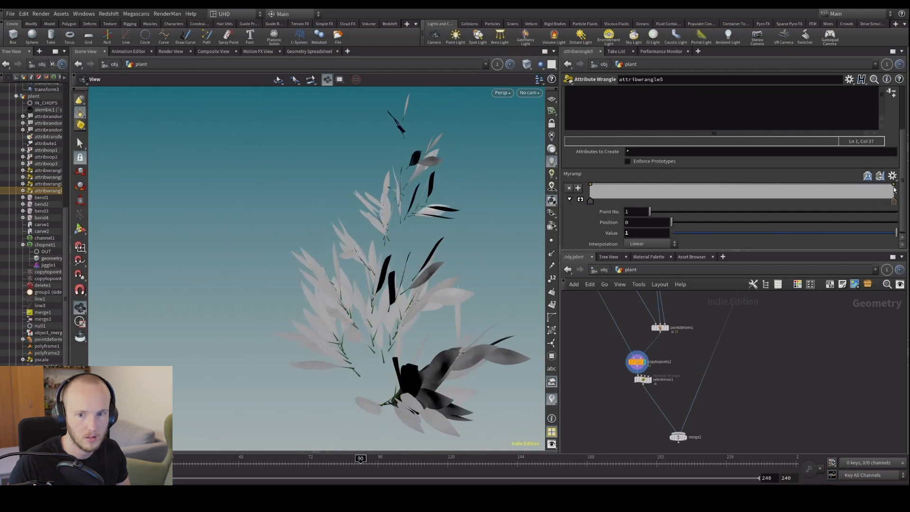
drag(894, 190, 896, 203)
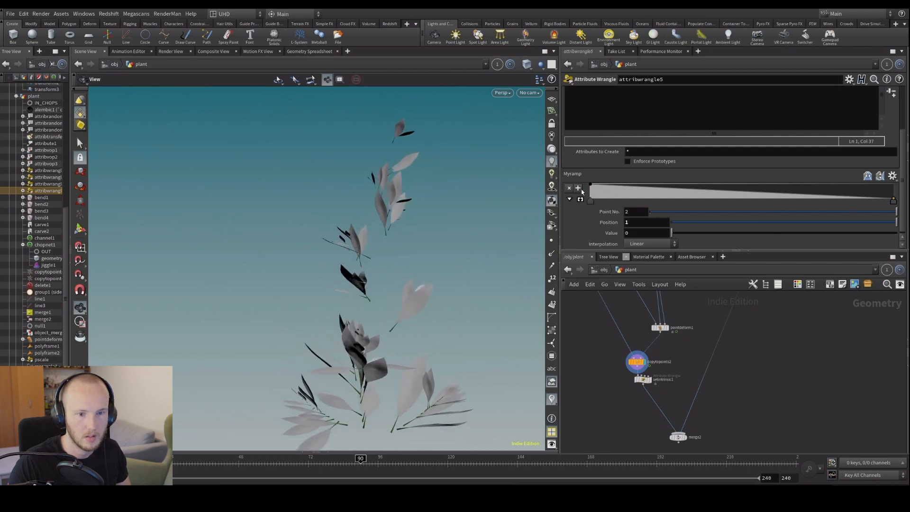
drag(596, 187, 591, 190)
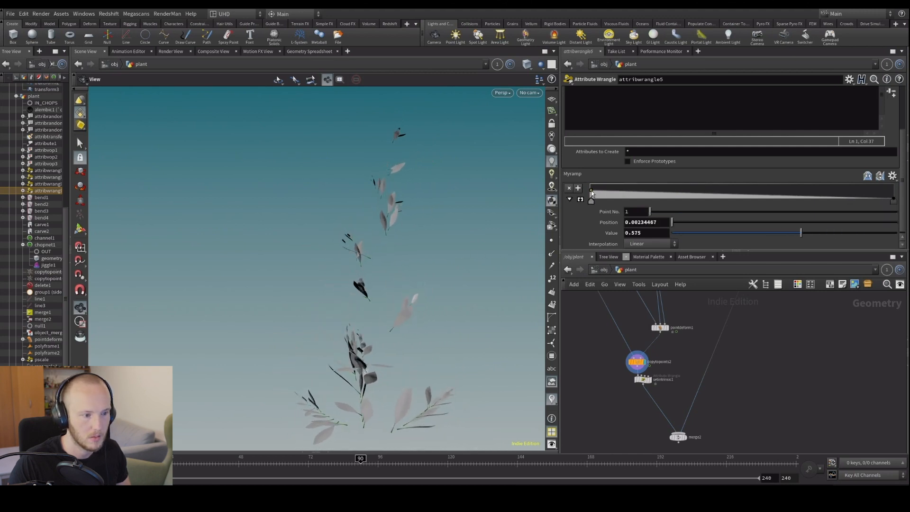
drag(346, 274, 355, 314)
drag(355, 319, 384, 287)
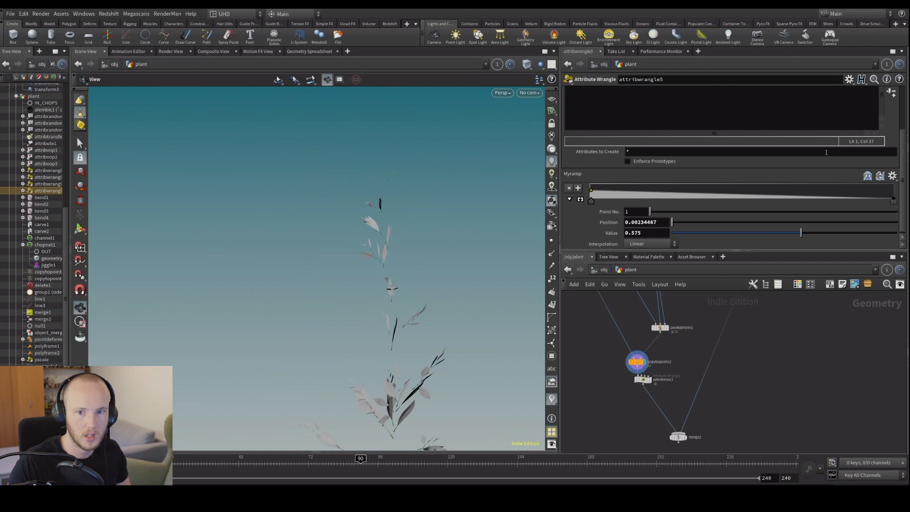
Try adding the line f@pscale = 0.5; above the chramp line in attribwrangle5's code and view the leaves from another angle.
scroll(657, 131, up, 3)
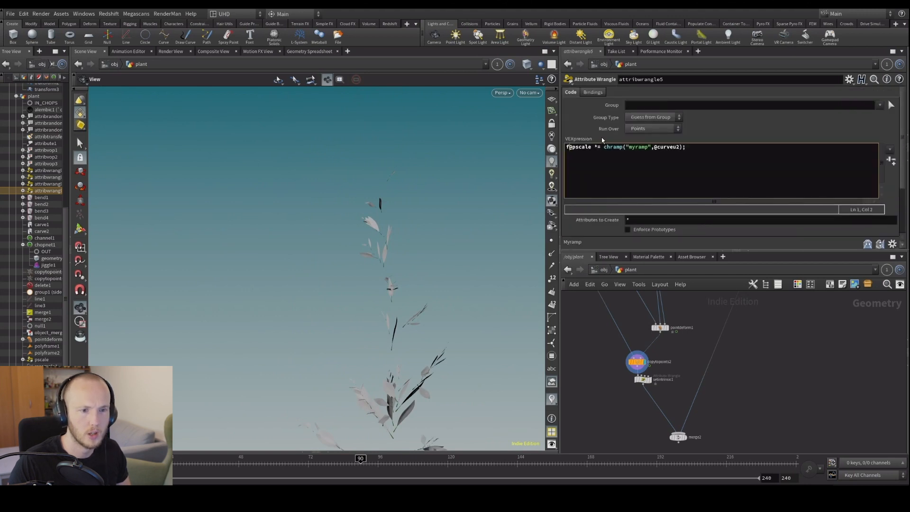
key(Return)
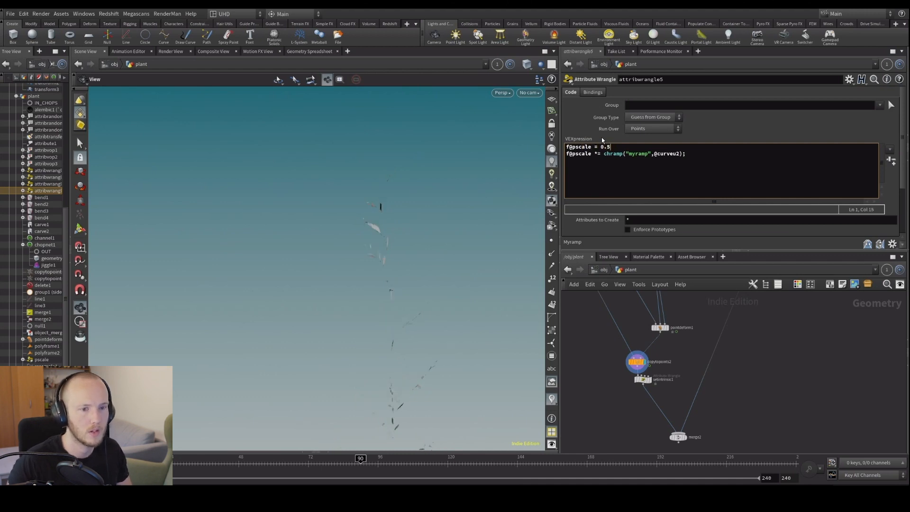
text(;)
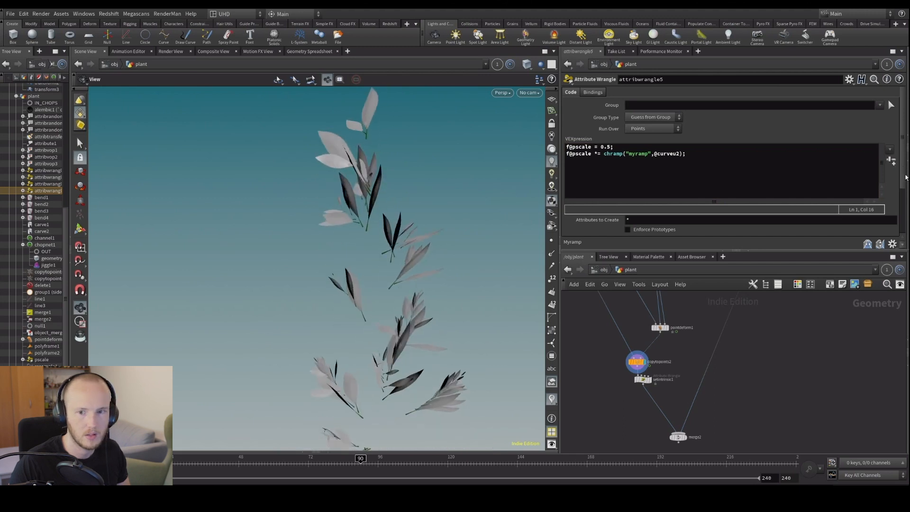
scroll(609, 184, down, 3)
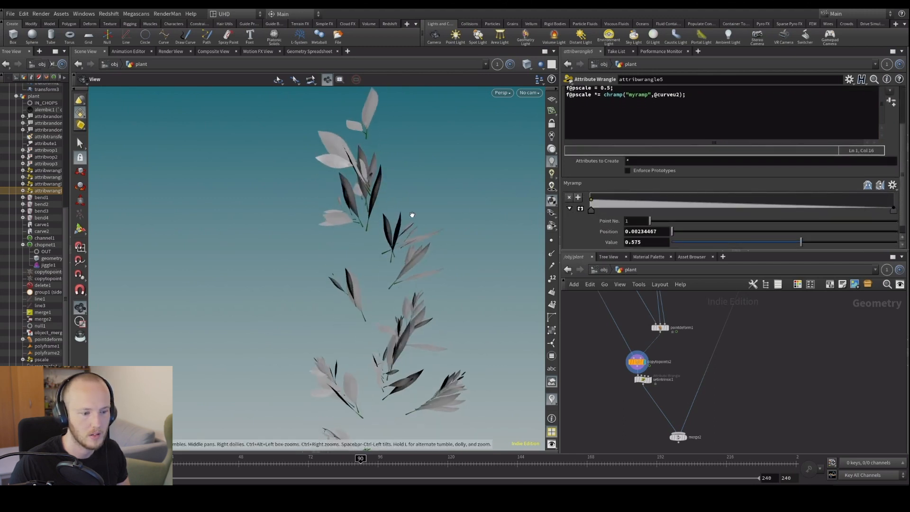
drag(410, 214, 478, 213)
Try f@pscale *= 3; in place of the first line of attribwrangle5's code, and remove that line again.
scroll(906, 139, up, 3)
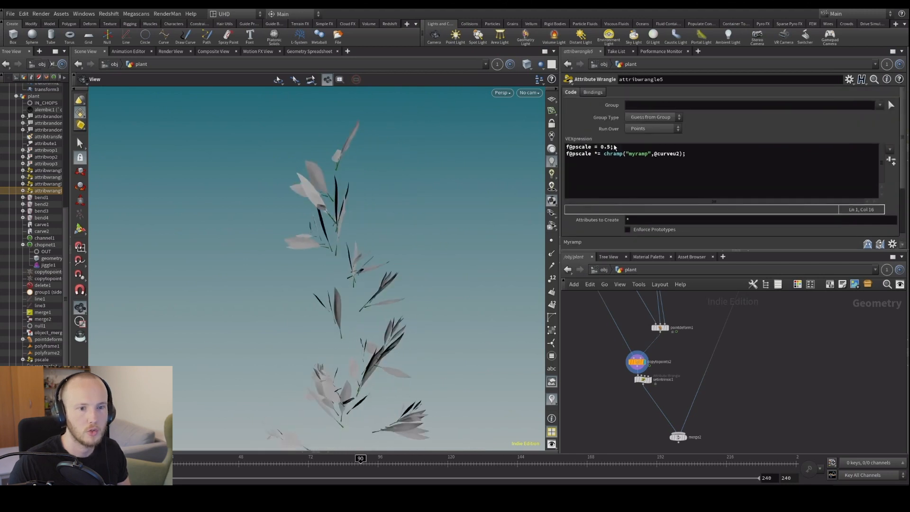
drag(615, 147, 556, 150)
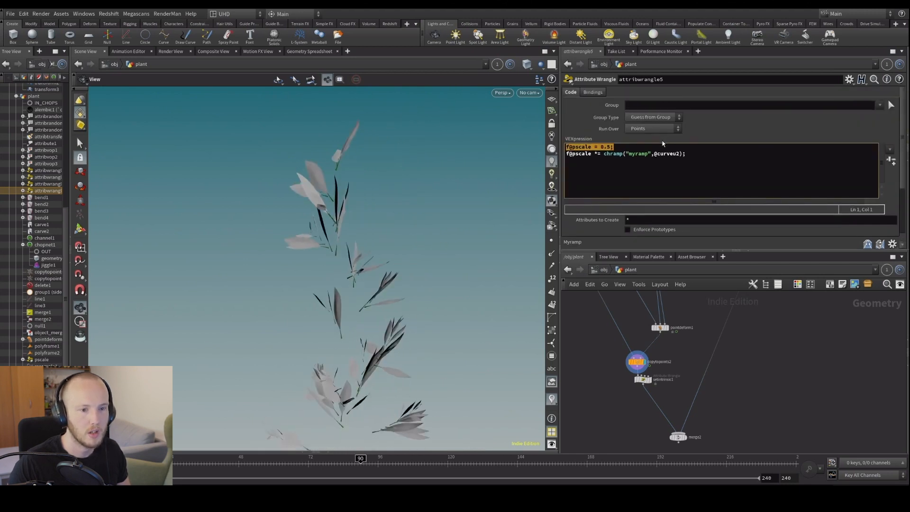
text(f@psc)
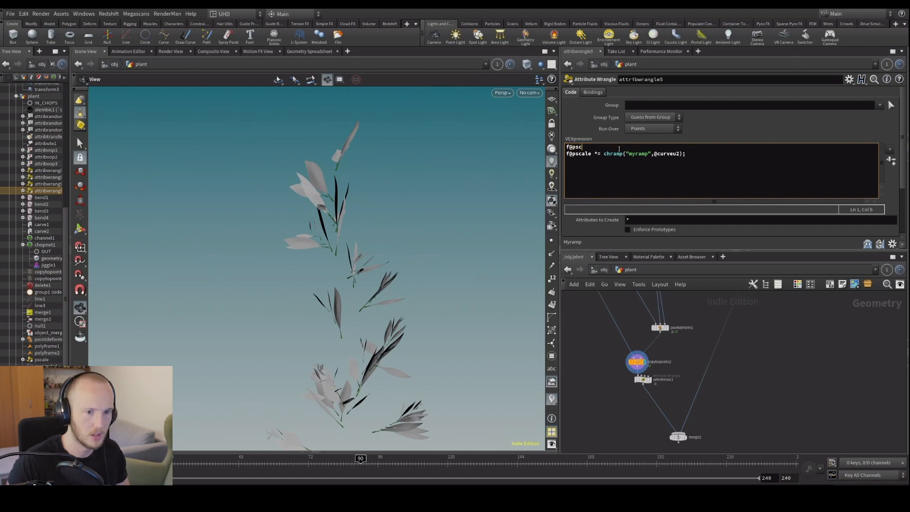
text(ale *= 3;)
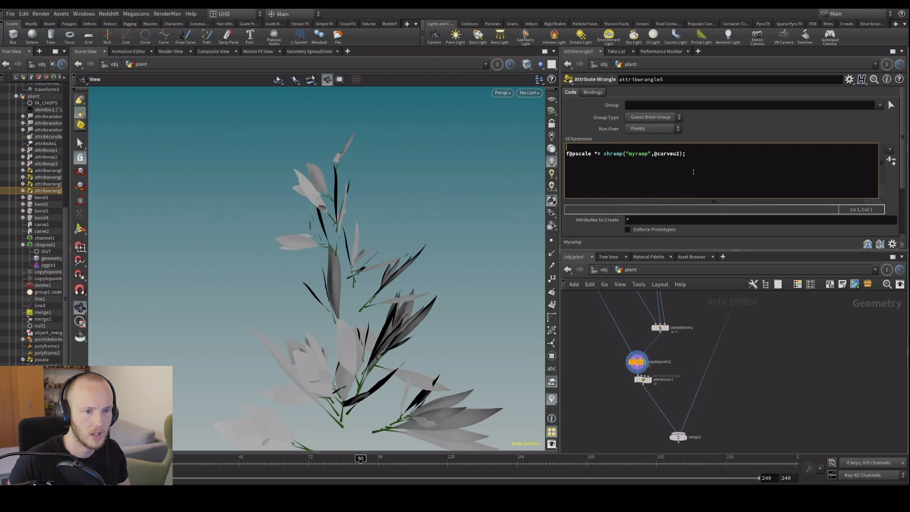
key(BackSpace)
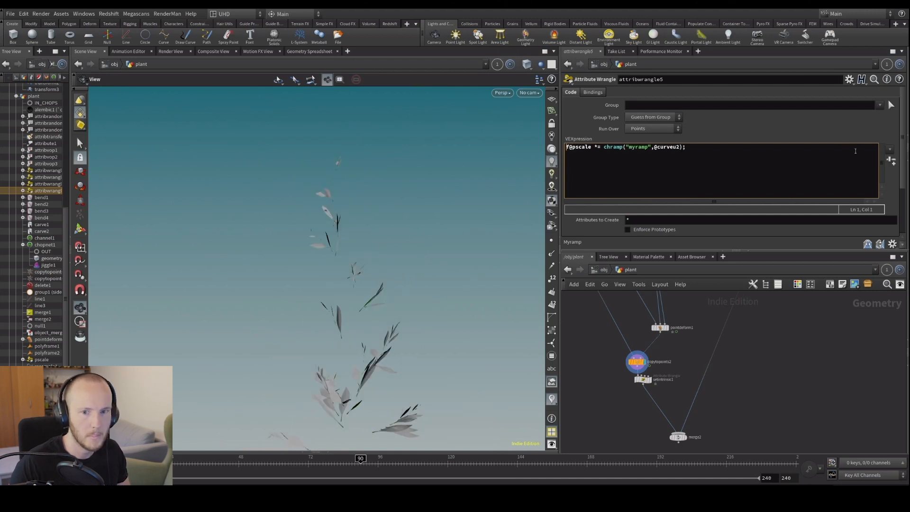
Set the value of Myramp's last point to 0.05.
scroll(822, 193, down, 2)
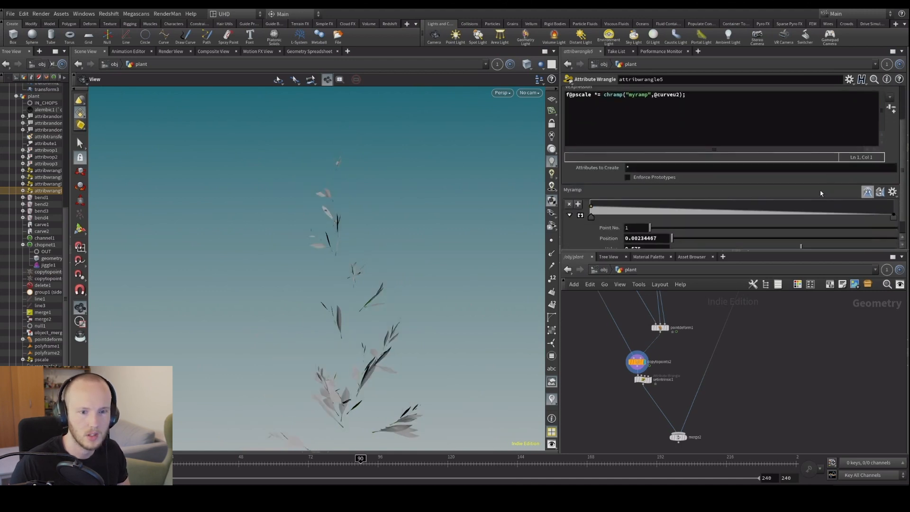
click(894, 217)
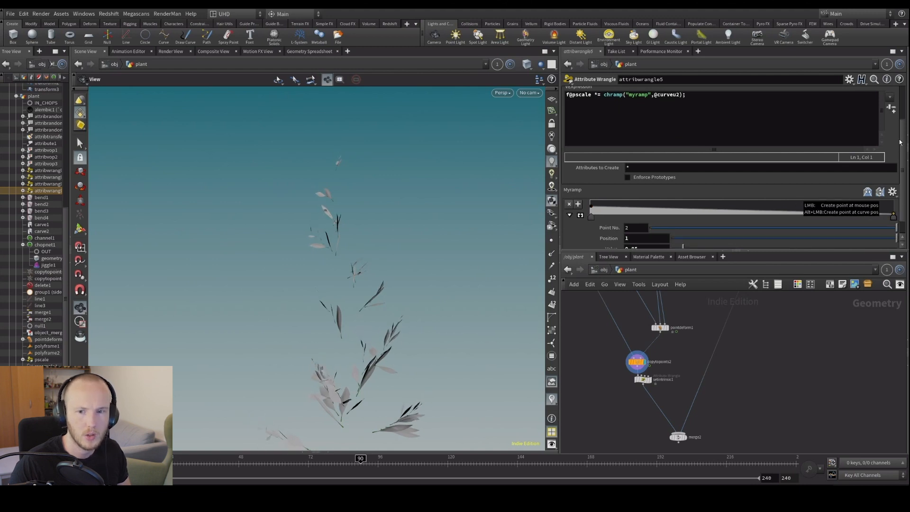
scroll(834, 142, up, 1)
click(717, 144)
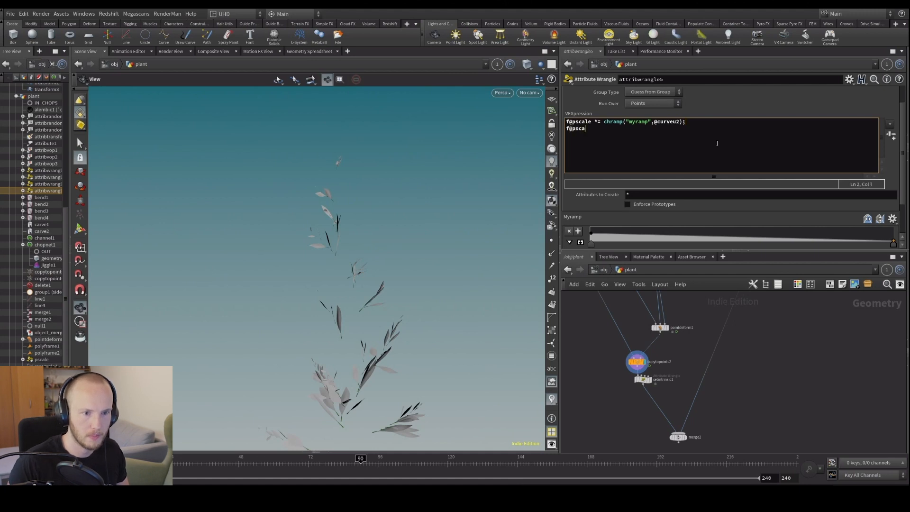
text(f@pscale *= chram)
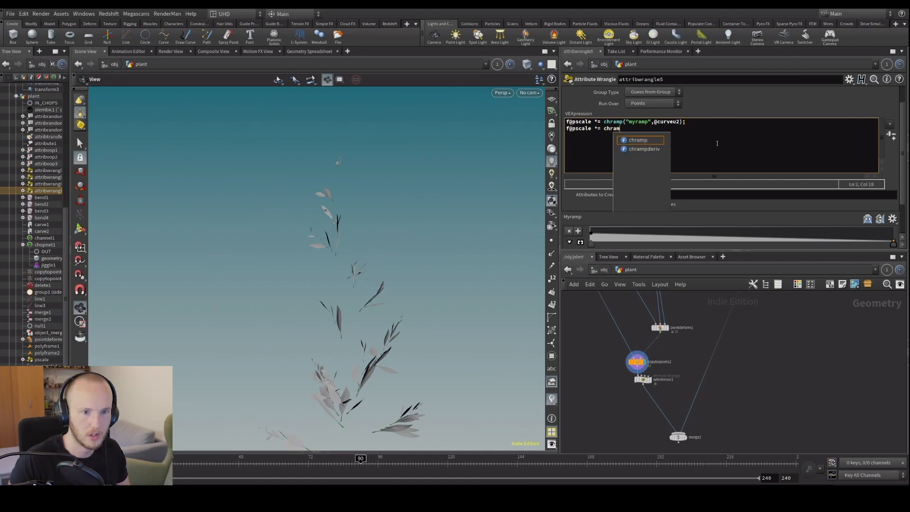
text(p("myramp",)
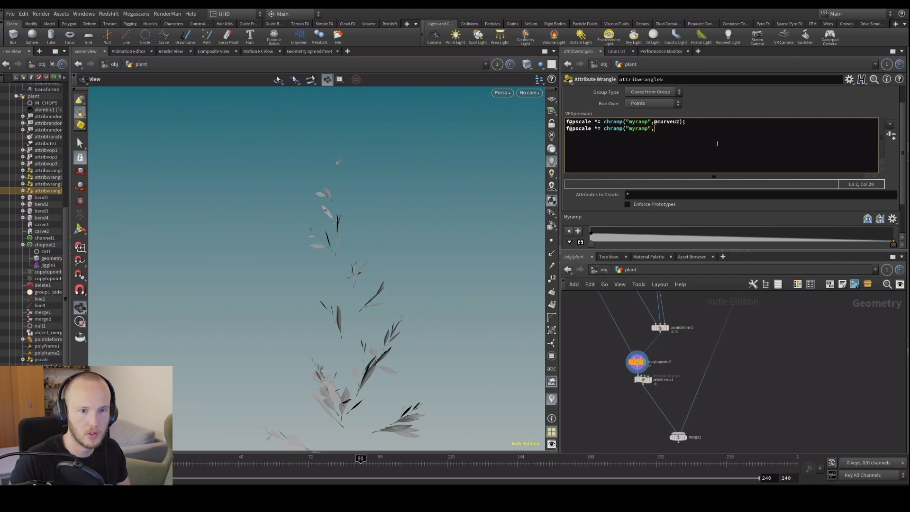
text(@cur)
key(BackSpace)
text(urveu);)
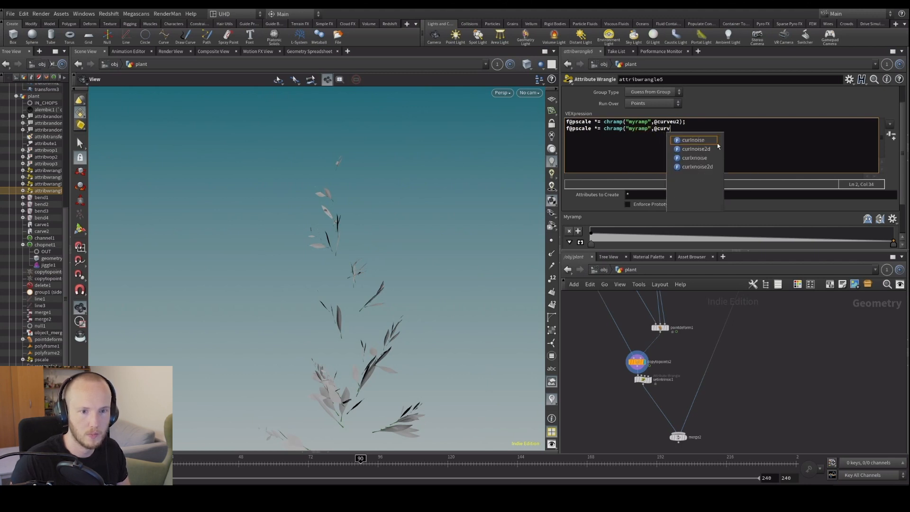
key(ctrl+Return)
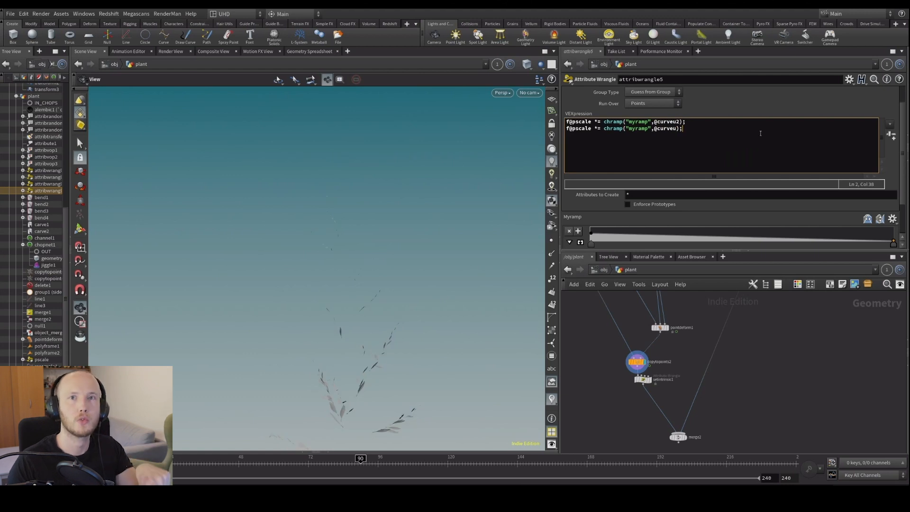
Rename the ramp in the second code line to myramp2 and create its ramp parameter on the wrangle.
middle_drag(780, 346, 714, 373)
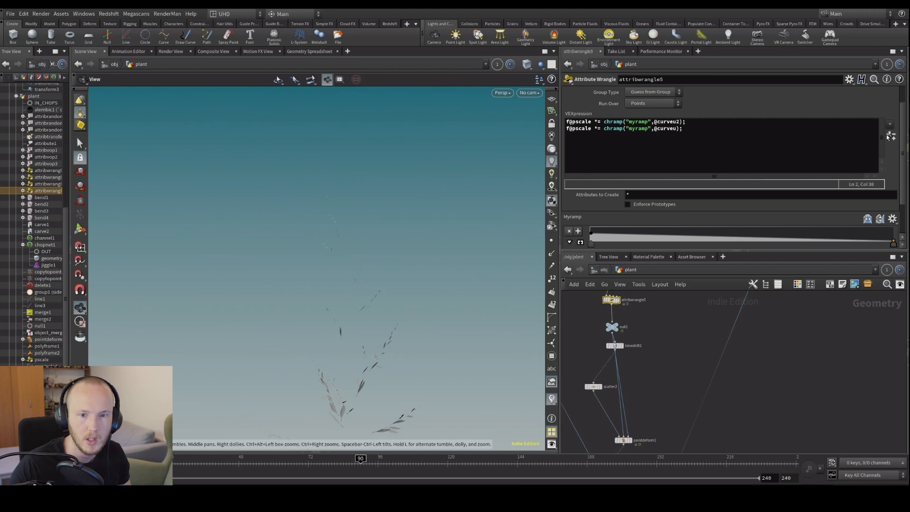
click(646, 133)
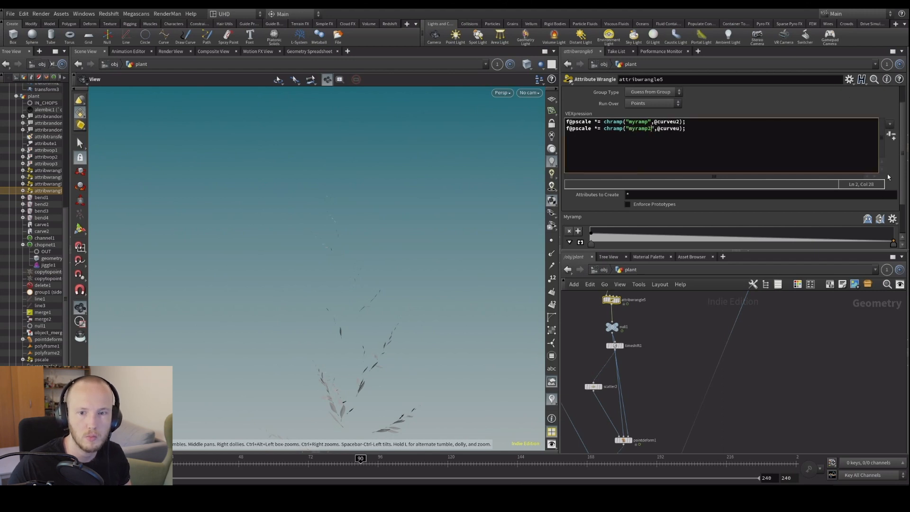
click(891, 136)
drag(902, 151, 905, 232)
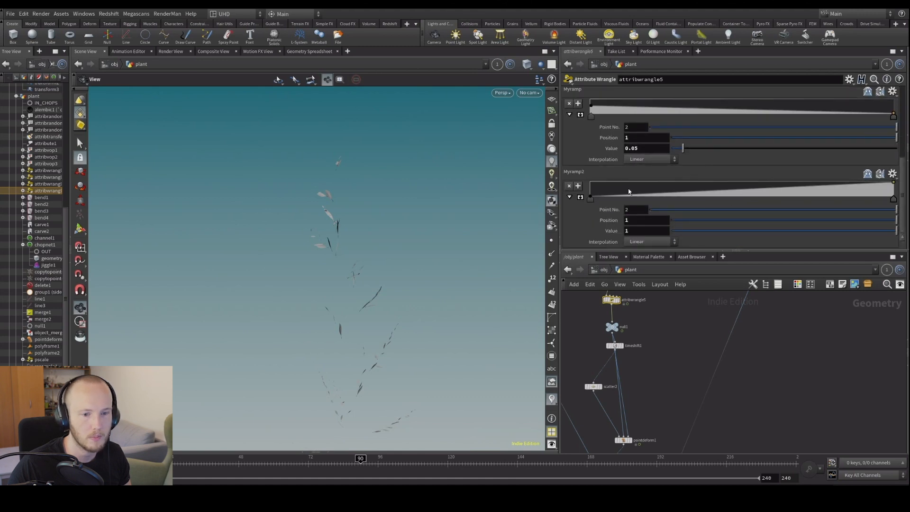
Reshape Myramp2 by setting its last point's value to 0.575 and placing its raised first point at position 0.
middle_drag(690, 404, 686, 339)
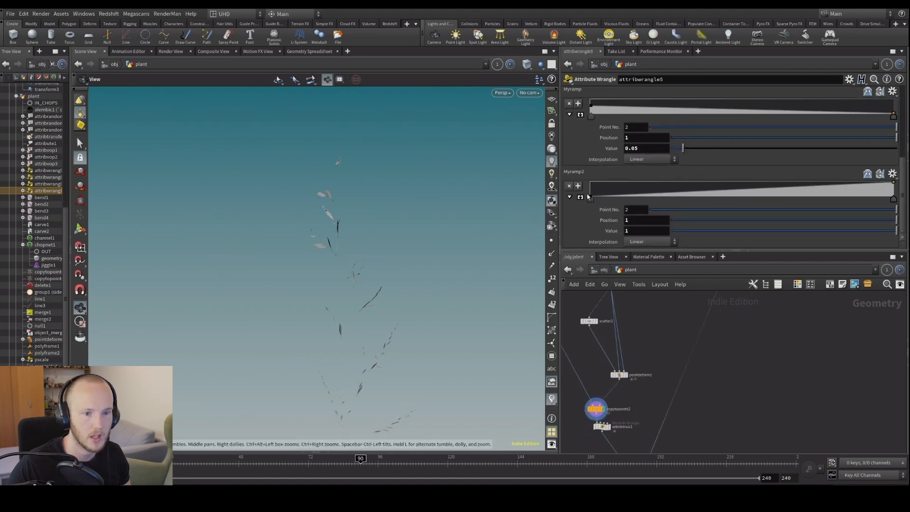
drag(592, 200, 593, 185)
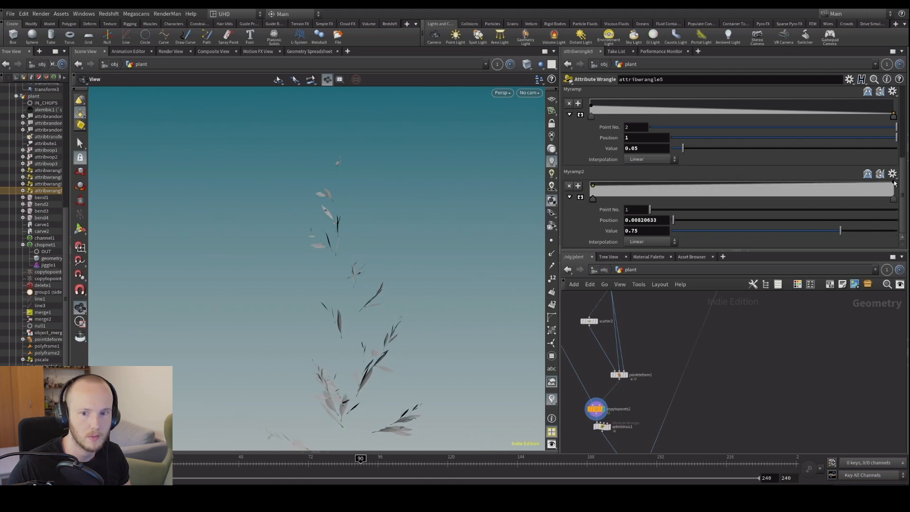
drag(894, 188, 895, 191)
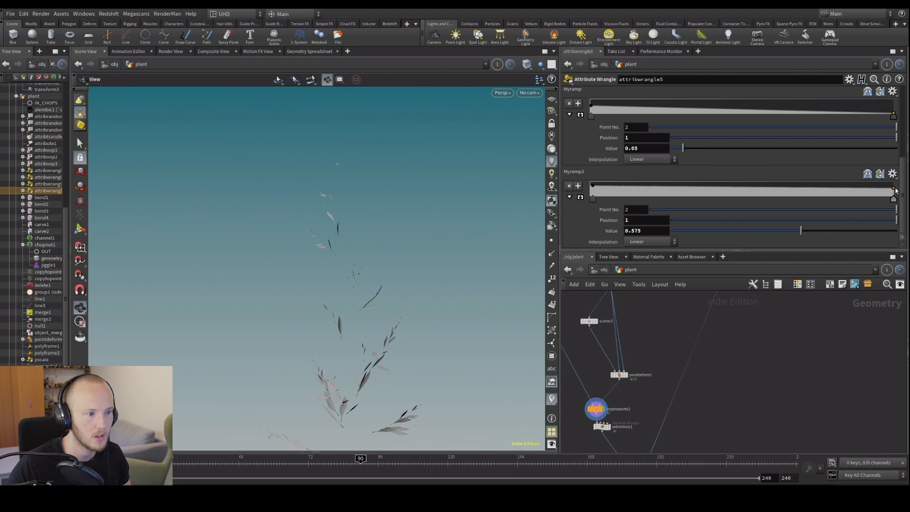
drag(593, 187, 582, 193)
Set the value of Myramp's first point to 0.65.
scroll(690, 138, up, 1)
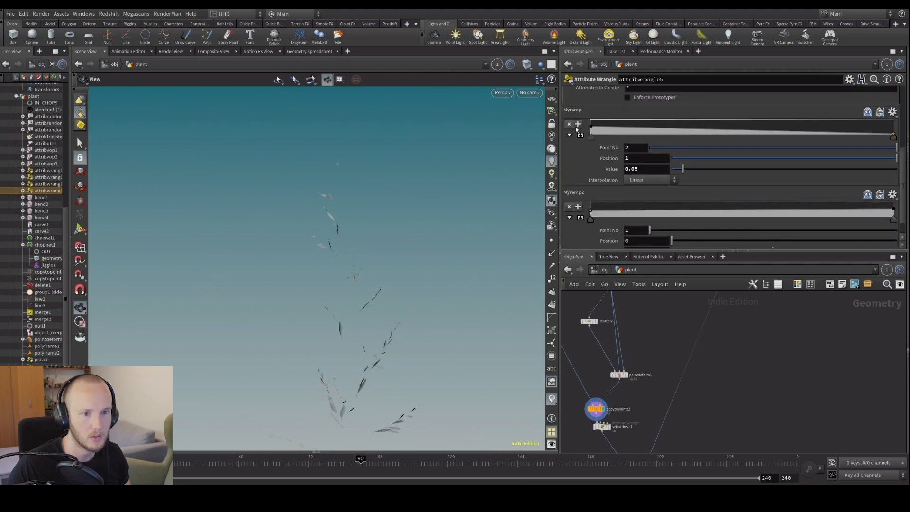
click(591, 127)
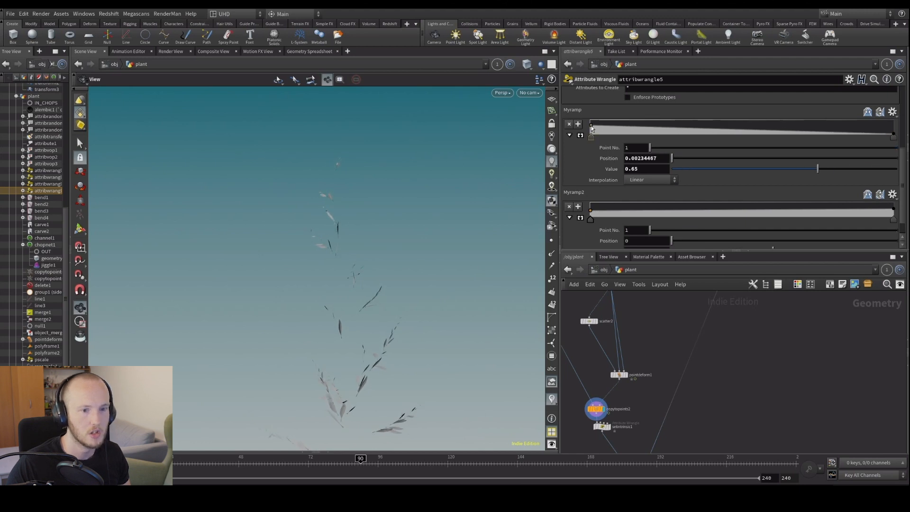
scroll(576, 183, up, 2)
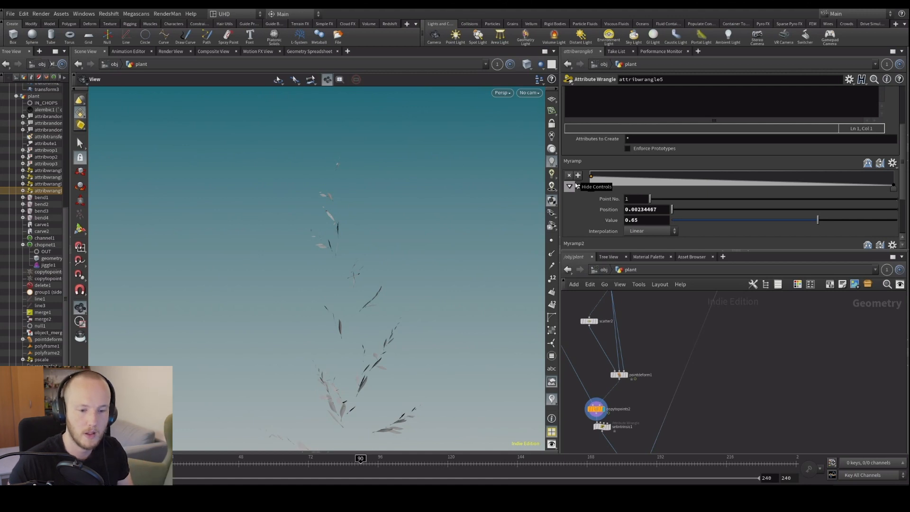
Display the carve1 node upstream of scatter1, show its parameters, and examine the carved stem curve.
scroll(709, 385, down, 2)
middle_drag(709, 385, 692, 479)
middle_drag(723, 295, 727, 406)
middle_drag(718, 359, 722, 394)
mouse_move(729, 334)
middle_down()
mouse_move(738, 381)
mouse_move(727, 386)
mouse_move(725, 325)
middle_up()
scroll(664, 349, up, 3)
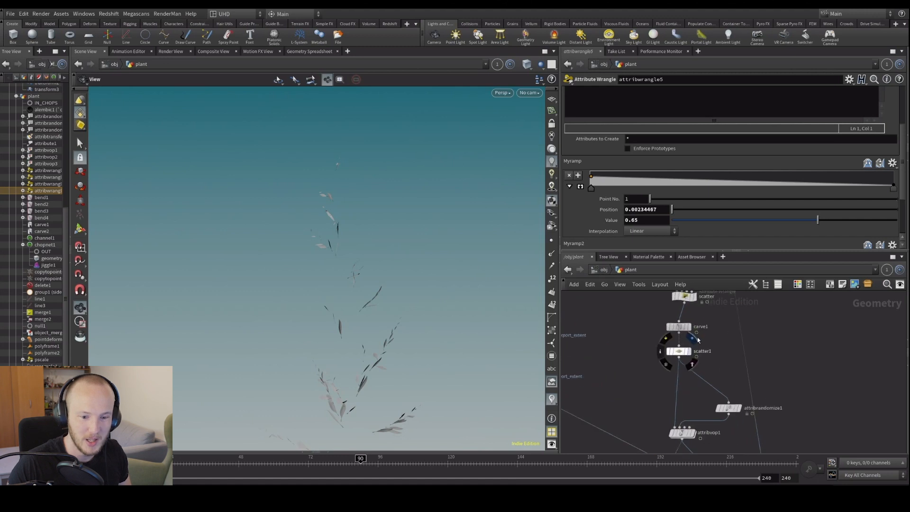
click(688, 351)
click(687, 328)
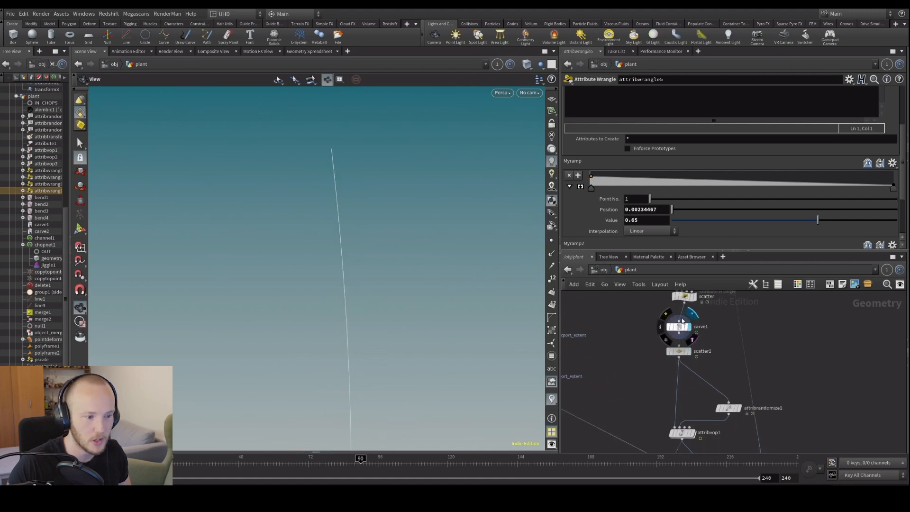
click(679, 327)
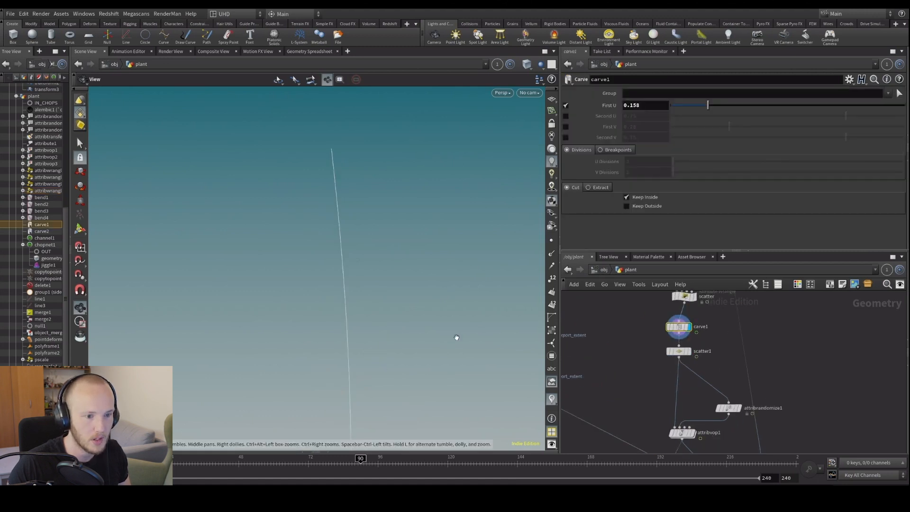
drag(455, 337, 390, 334)
middle_drag(809, 349, 778, 453)
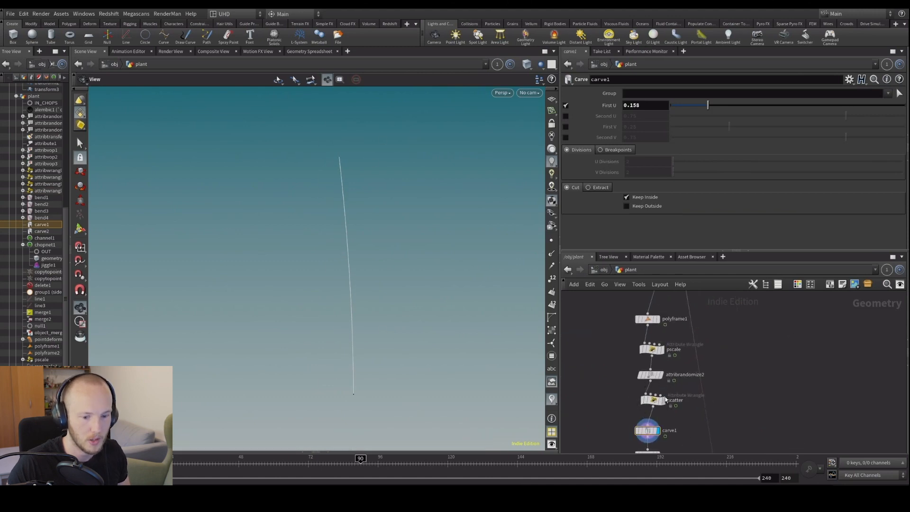
Display the scatter wrangle and examine the curveu values of its points in the geometry spreadsheet.
click(666, 400)
click(654, 400)
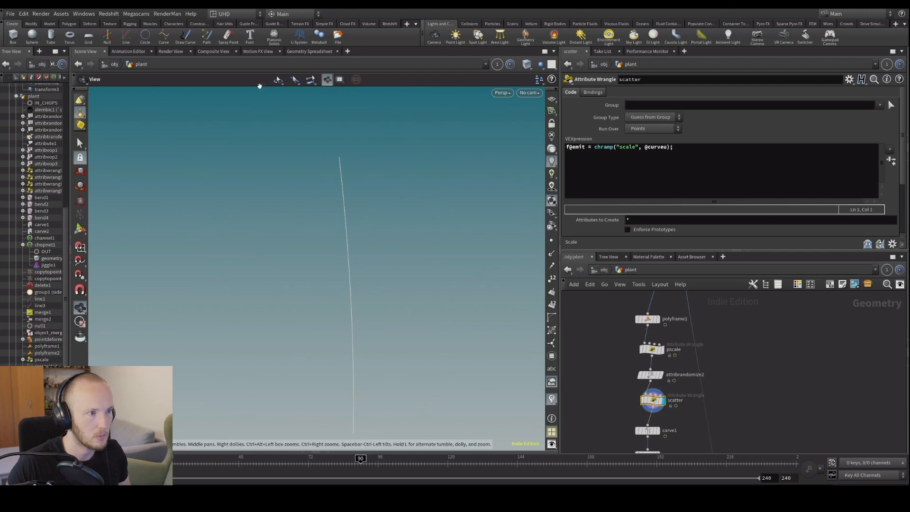
click(301, 52)
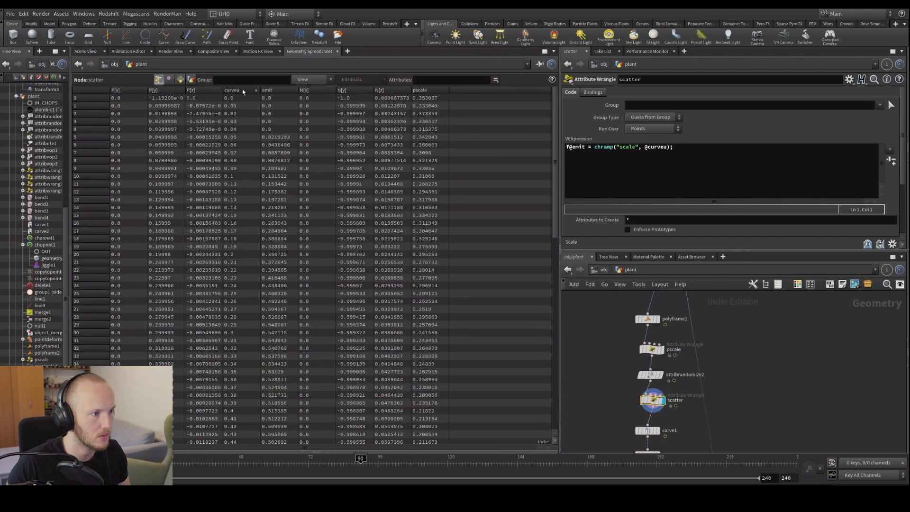
click(83, 52)
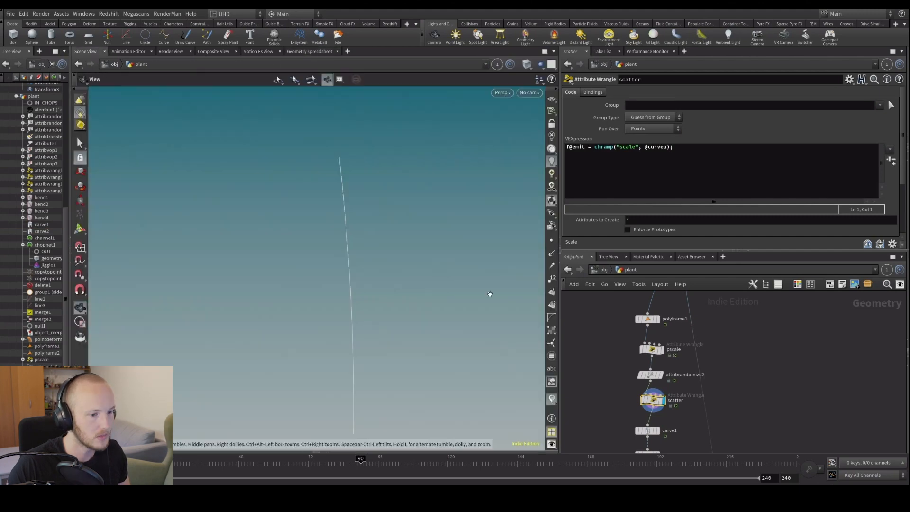
Display and select the copytopoints1 node and examine the curveu values it outputs in the geometry spreadsheet.
scroll(733, 372, down, 5)
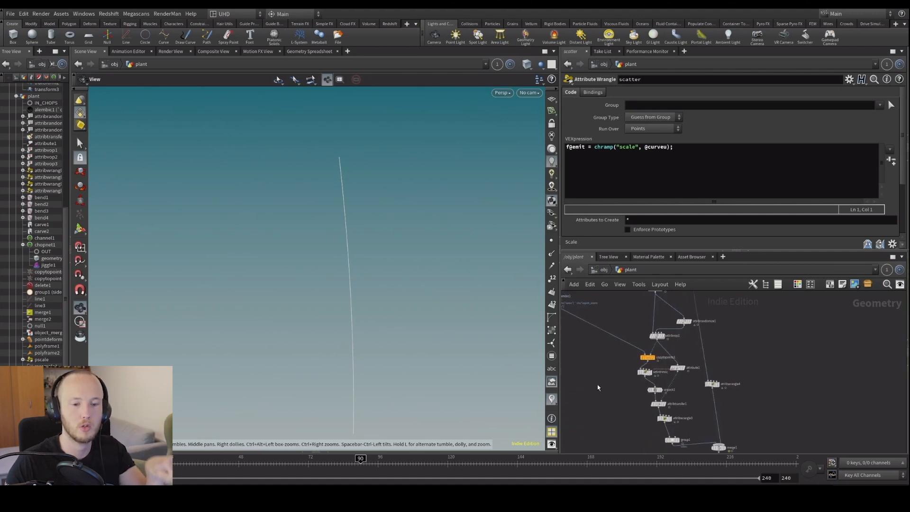
click(645, 354)
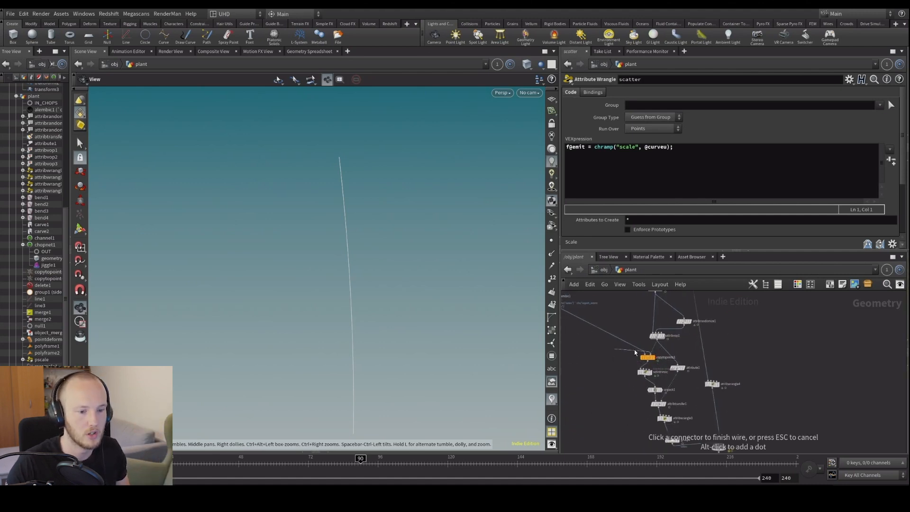
click(644, 355)
click(657, 352)
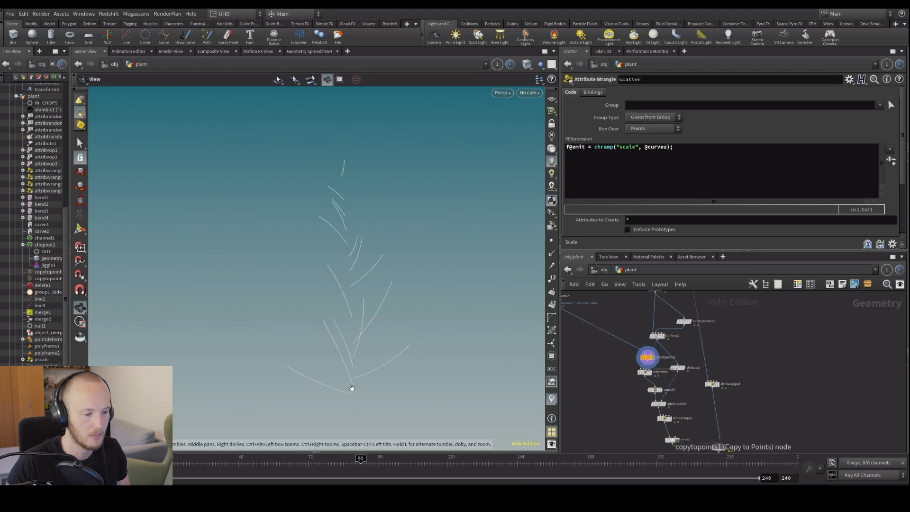
click(648, 357)
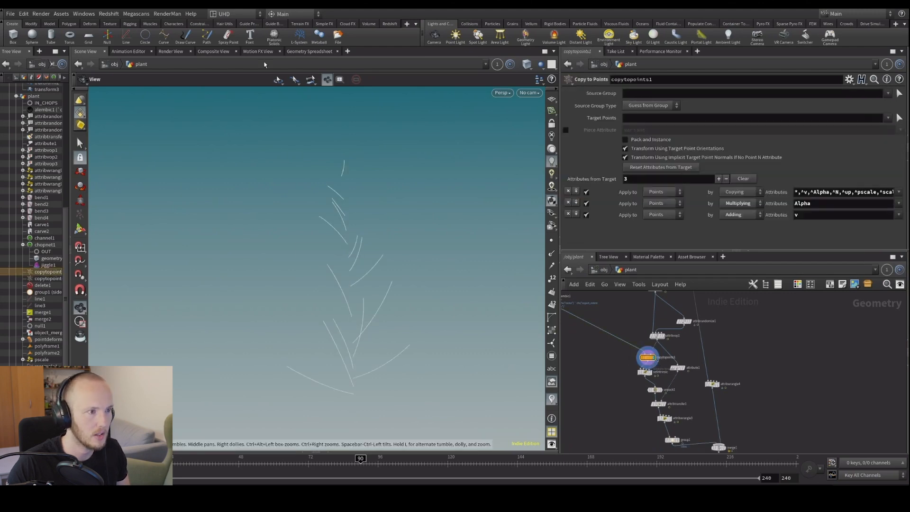
click(309, 51)
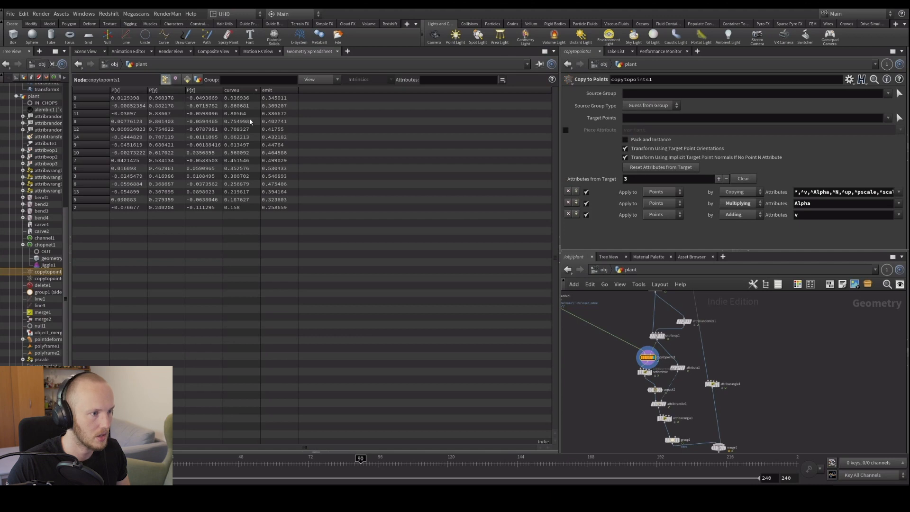
click(83, 52)
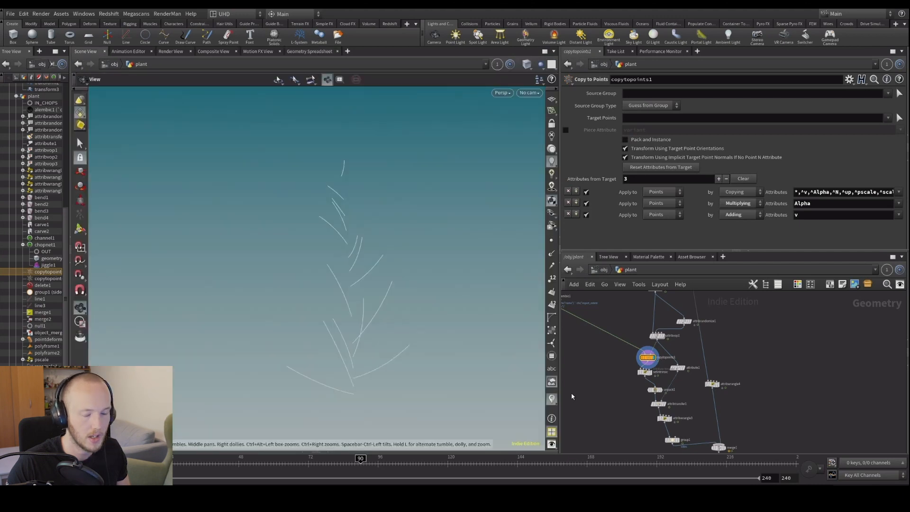
Display the copytopoints2 node below pointdeform1 to view only the copied leaves.
middle_drag(631, 440, 652, 299)
middle_drag(656, 450, 651, 331)
scroll(662, 387, up, 3)
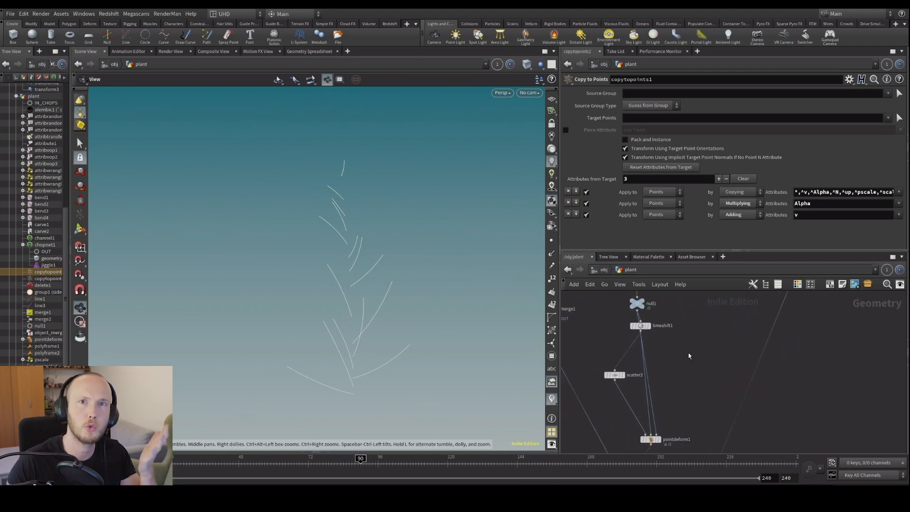
drag(319, 213, 371, 254)
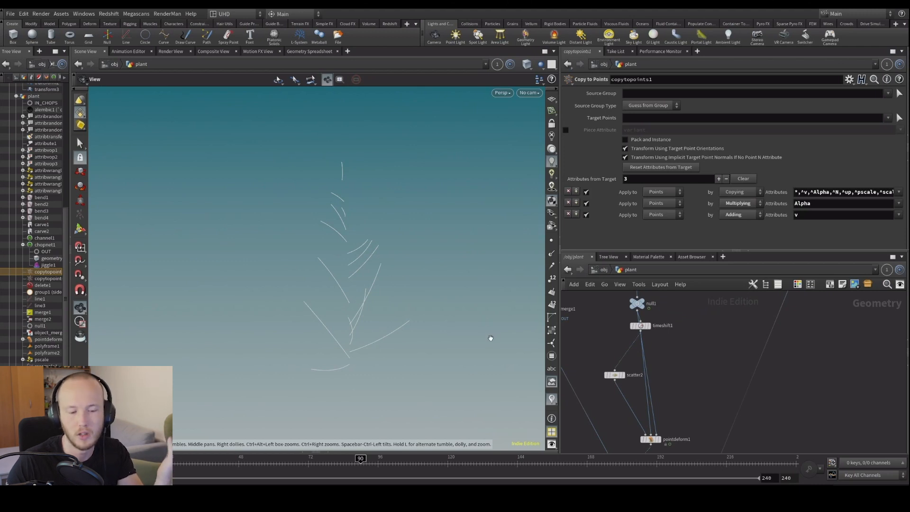
middle_drag(670, 418, 709, 312)
scroll(710, 312, down, 2)
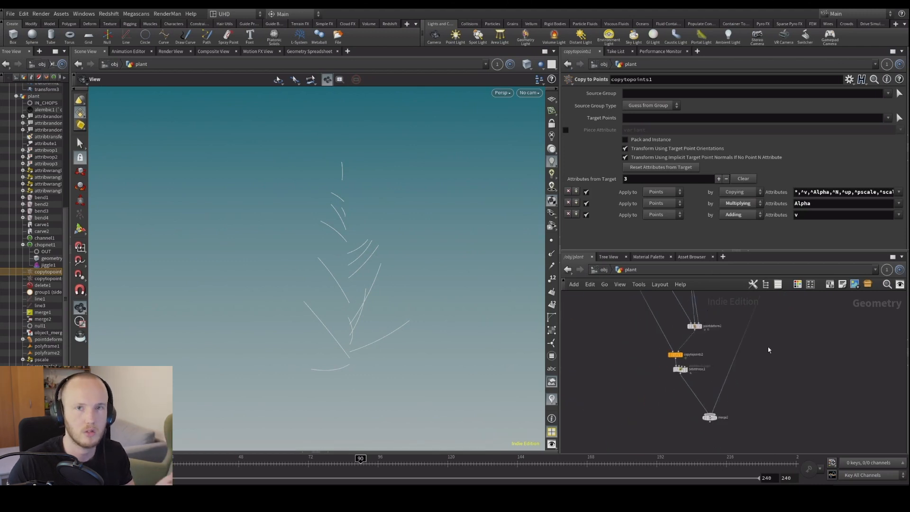
scroll(722, 375, up, 2)
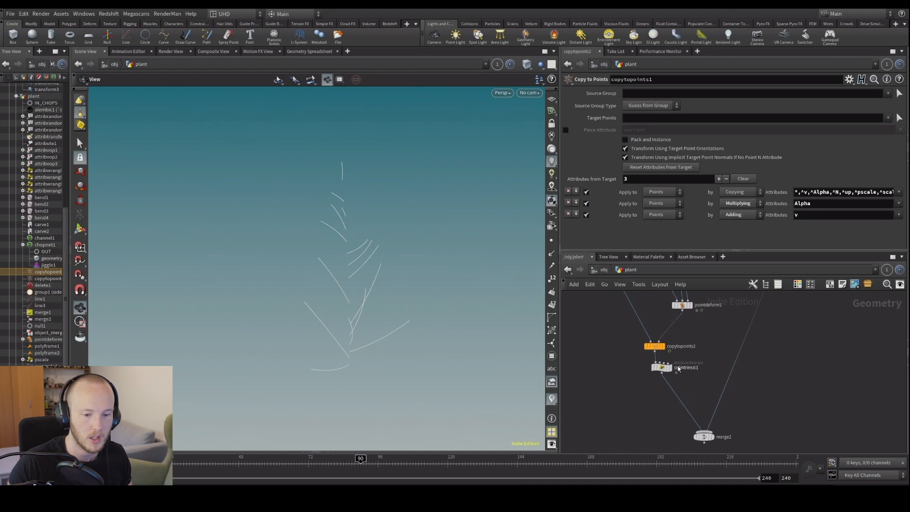
click(663, 346)
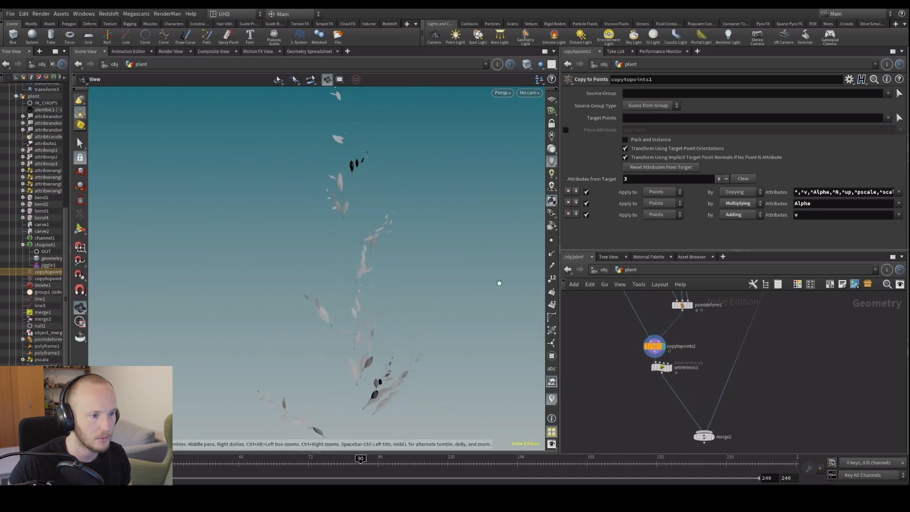
Rename the attribwrangle5 node above null1 to pscale.
middle_drag(691, 290, 689, 456)
click(706, 354)
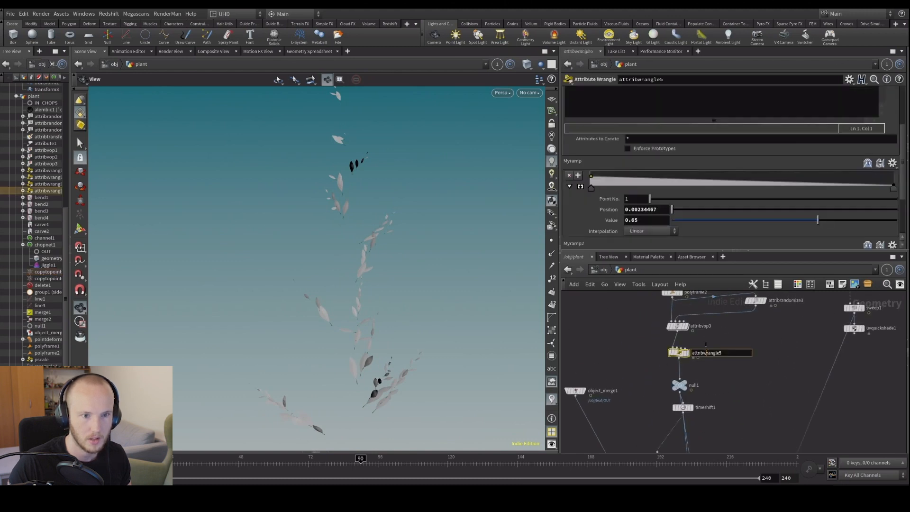
text(pscale)
key(Return)
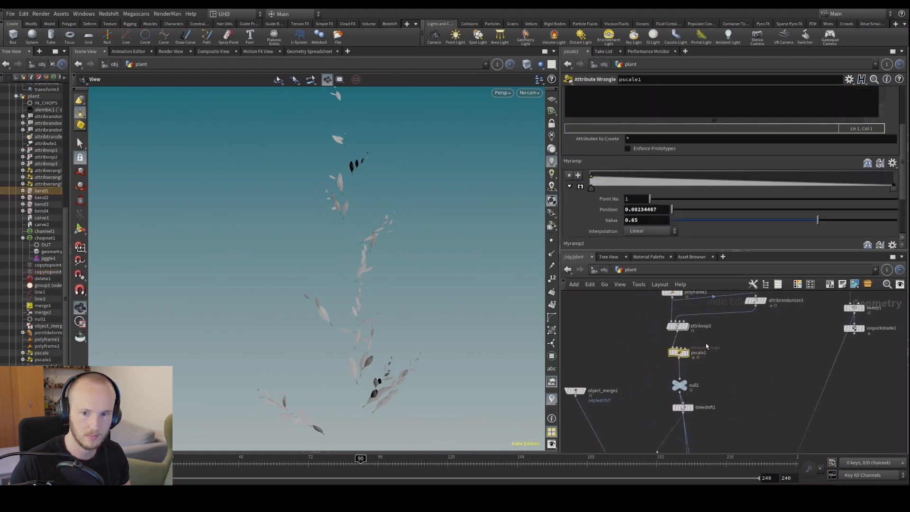
Raise Myramp2's first point to a value of 0.675 and Myramp's last point to 0.25 on the leaf scale wrangle.
drag(903, 156, 902, 193)
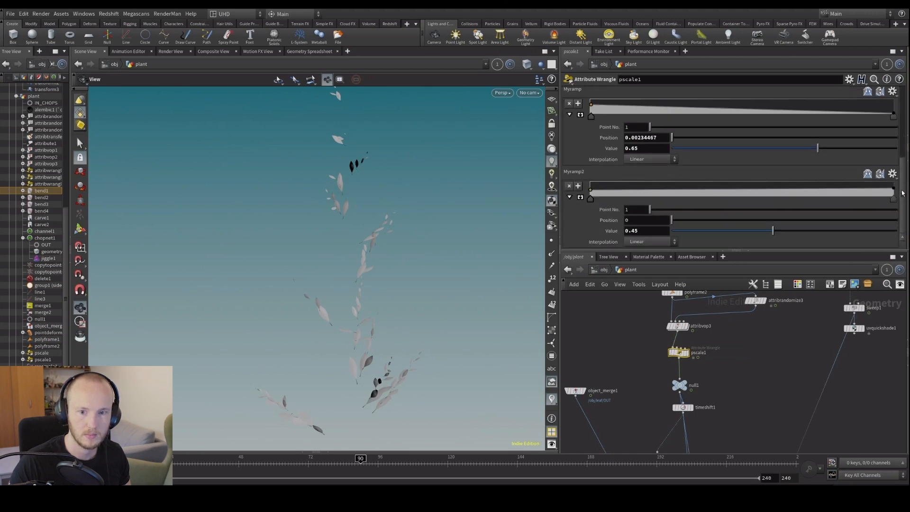
drag(591, 190, 592, 190)
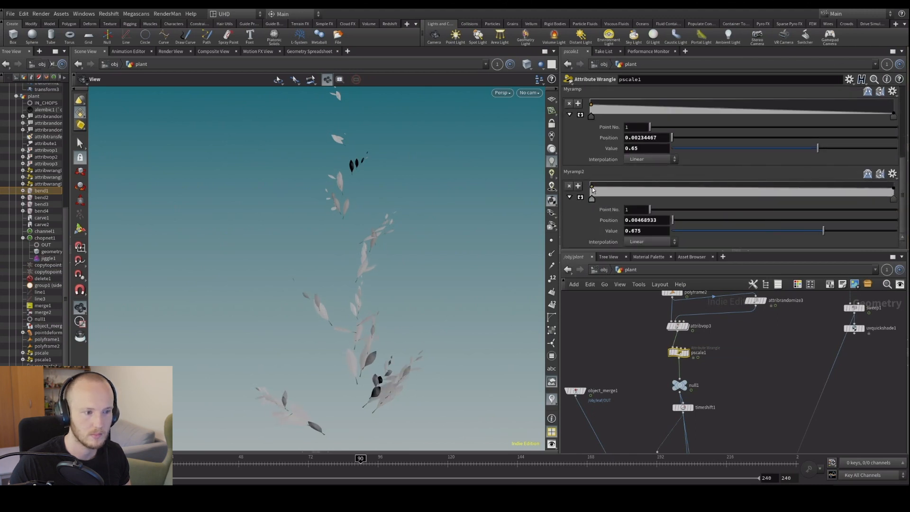
drag(893, 115, 900, 115)
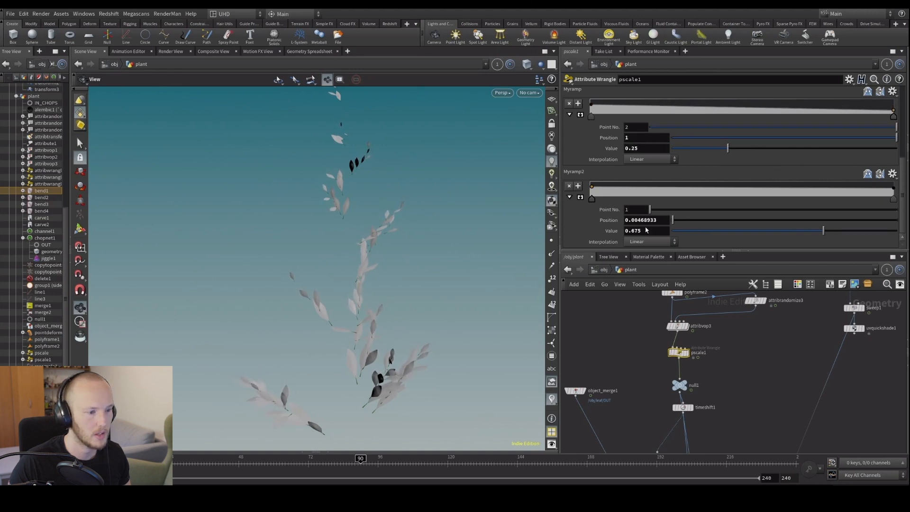
Display the merge2 node to show the leaves together with the stem and branches.
drag(479, 213, 519, 218)
scroll(712, 417, down, 4)
middle_drag(712, 419, 732, 398)
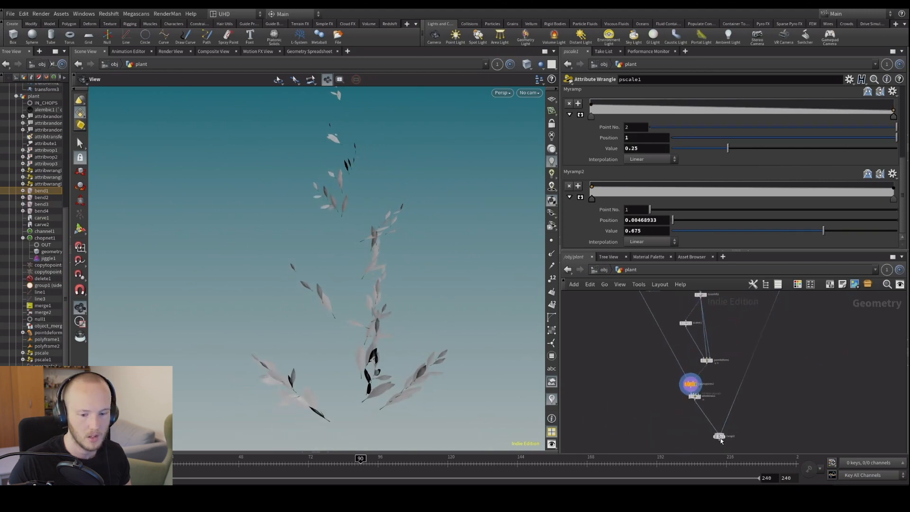
click(723, 436)
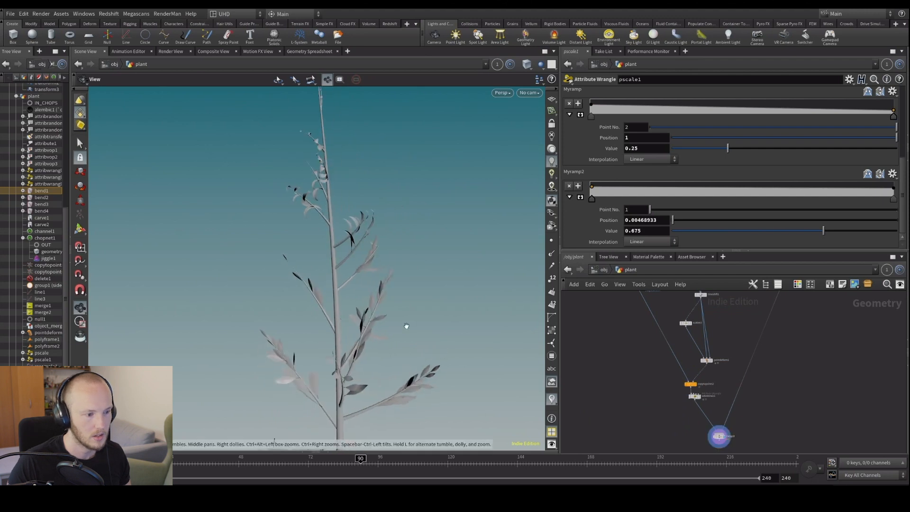
Raise the Force Total Count of the scatter2 node to 523 for denser leaves.
middle_drag(633, 389, 640, 467)
scroll(724, 369, up, 4)
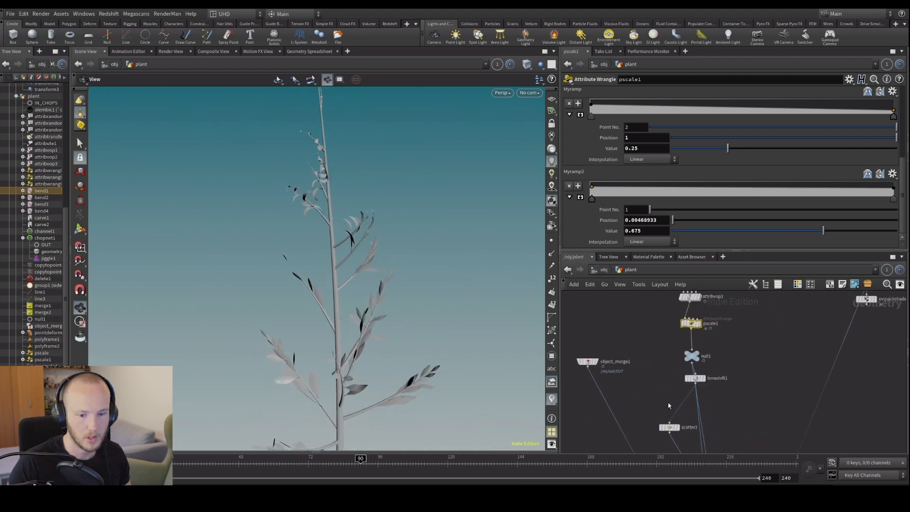
click(669, 428)
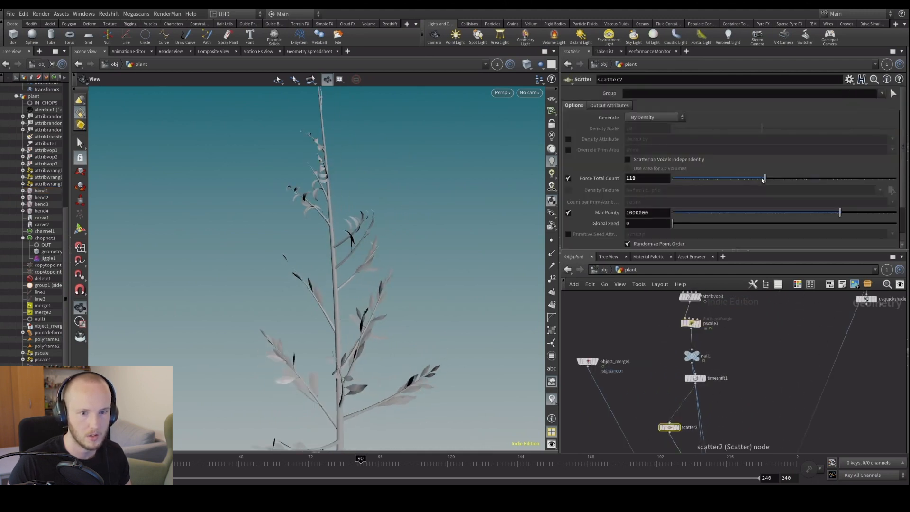
drag(762, 180, 795, 197)
Set First U of the carve2 node to 0.133 so leaves start closer to the stem.
middle_drag(663, 315, 655, 381)
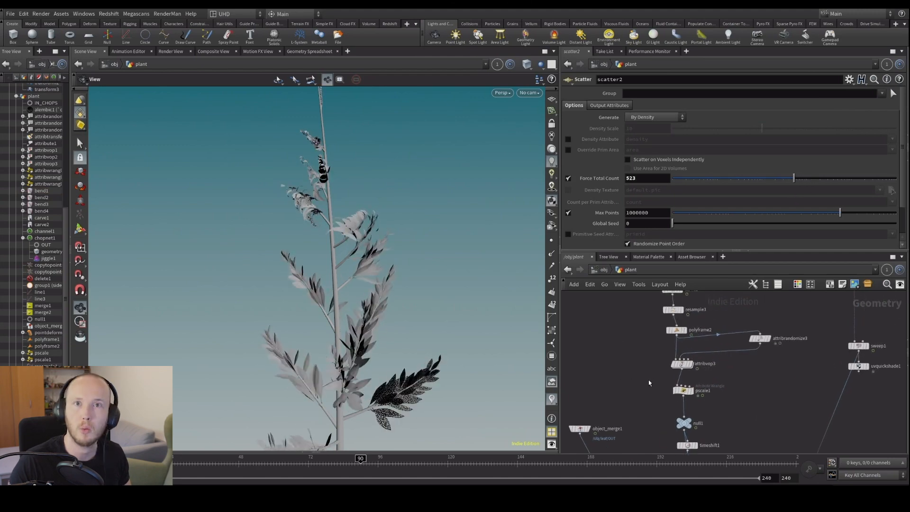
middle_drag(578, 370, 565, 435)
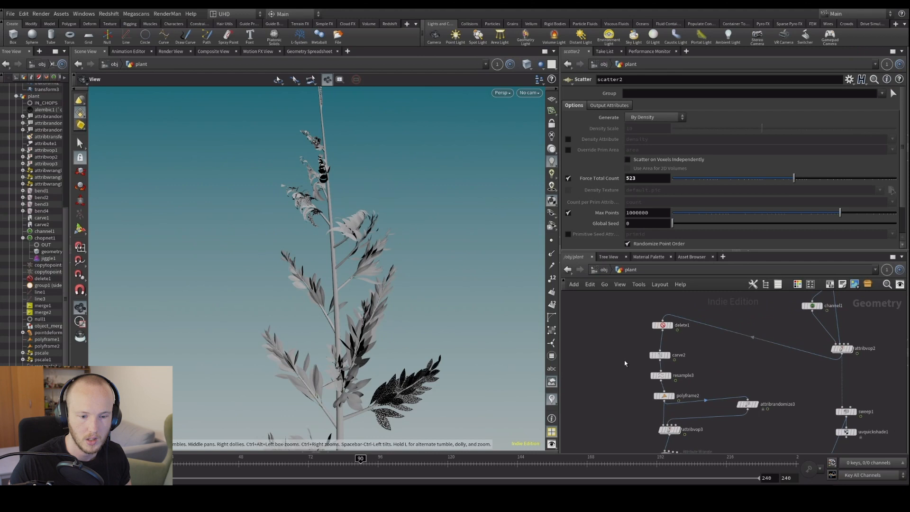
click(663, 355)
drag(708, 106, 701, 104)
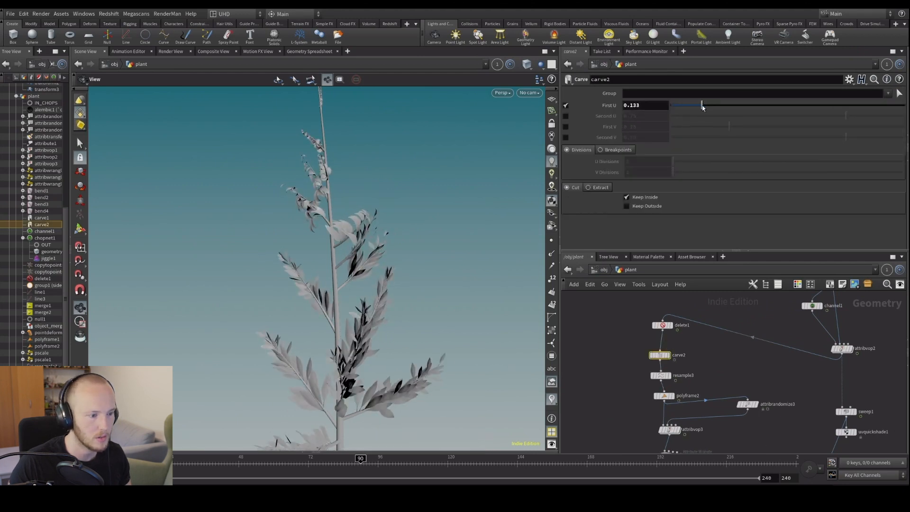
middle_drag(663, 434, 607, 358)
middle_drag(613, 439, 631, 390)
middle_drag(665, 316, 657, 367)
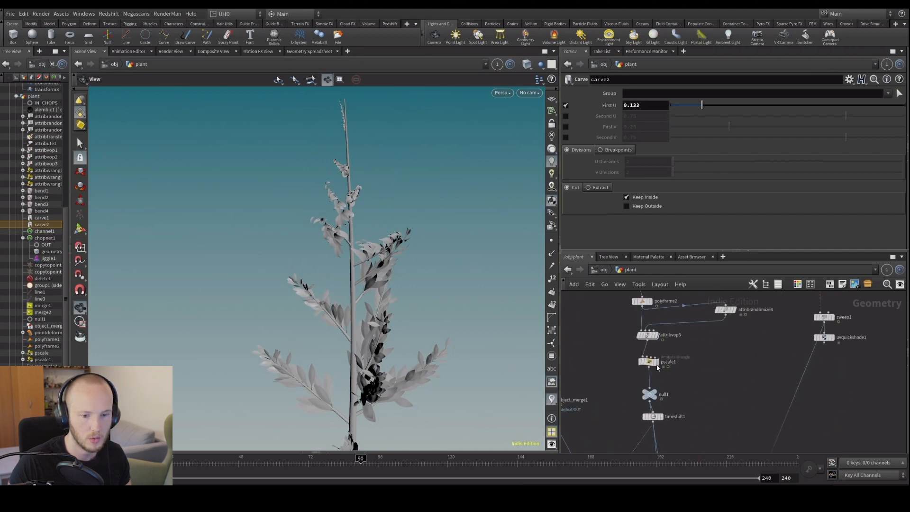
click(648, 362)
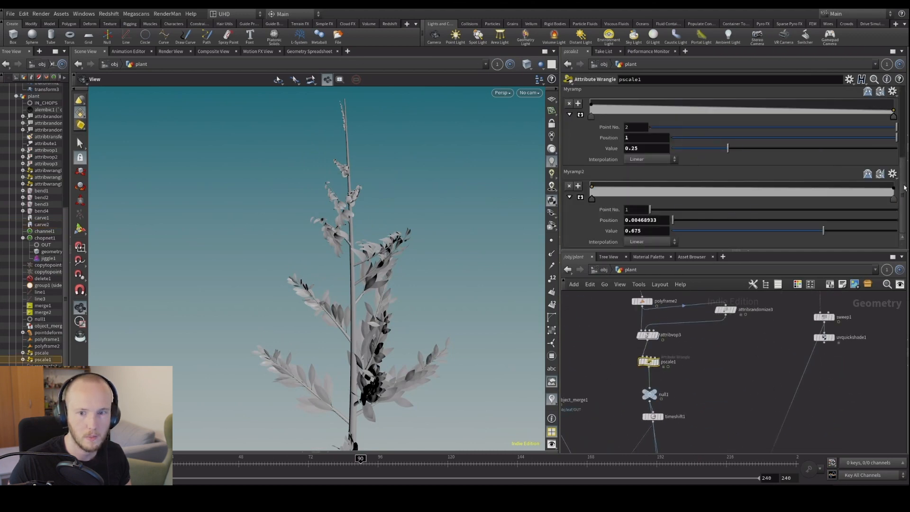
scroll(750, 160, up, 5)
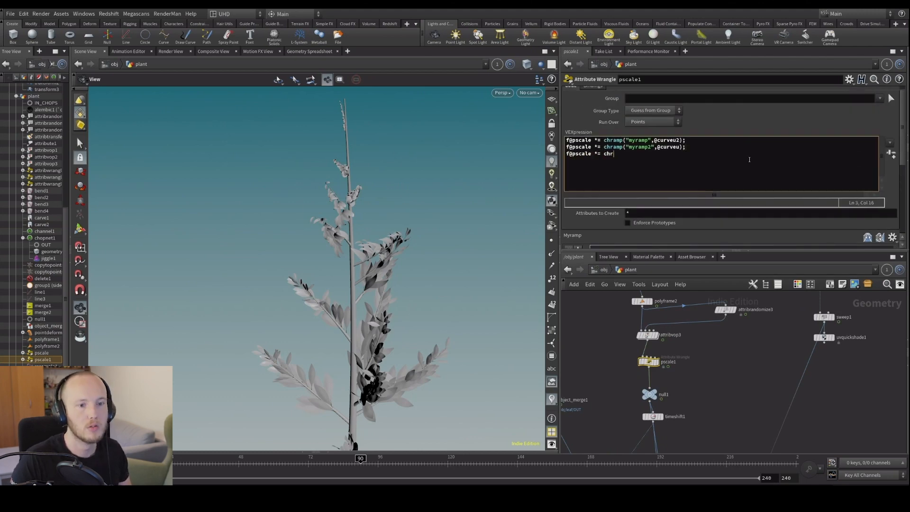
key(BackSpace)
key(BackSpace)
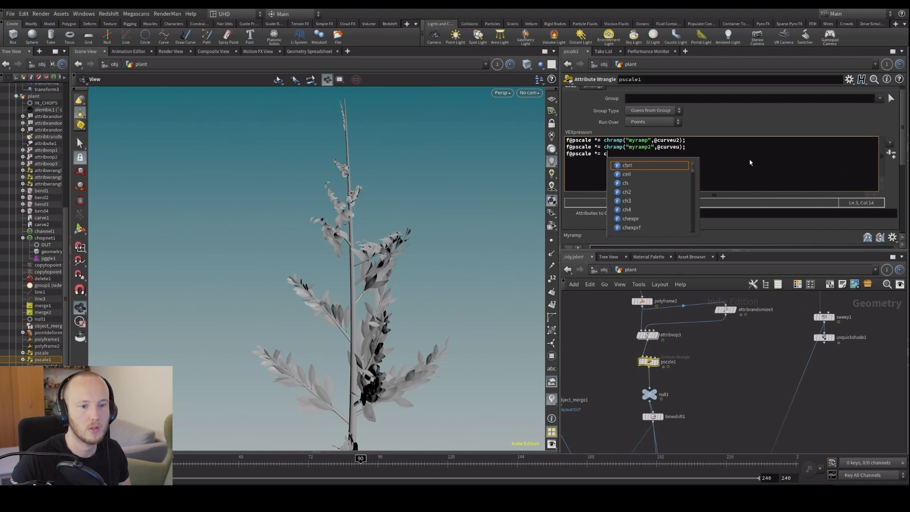
text(hf()
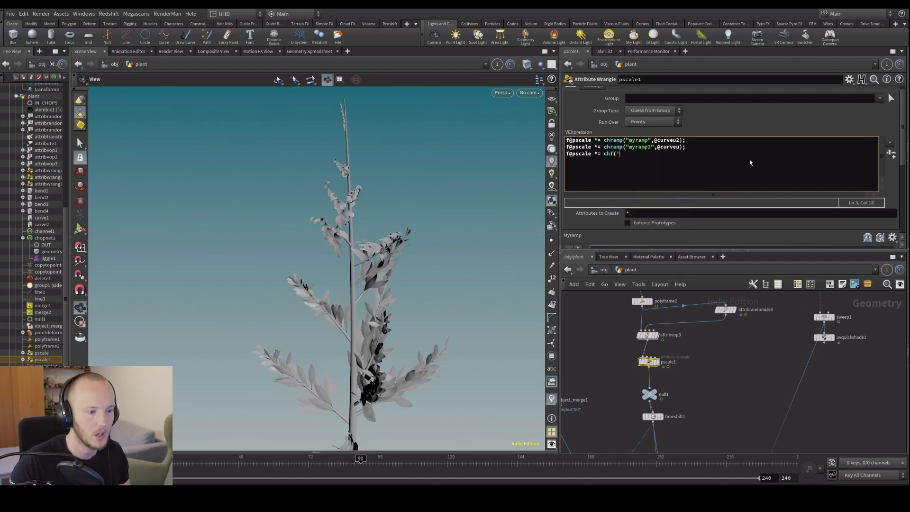
key(BackSpace)
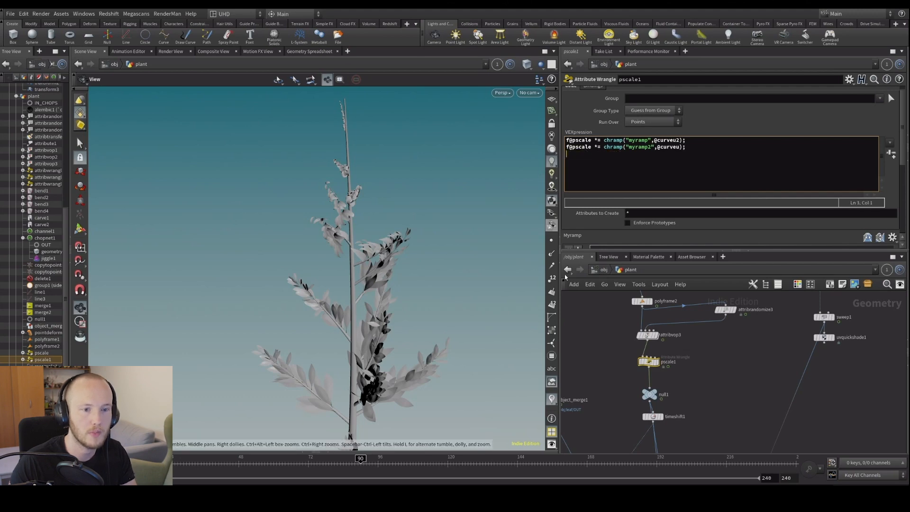
Insert an Attribute Randomize node on the wire between pscale1 and null1.
key(Tab)
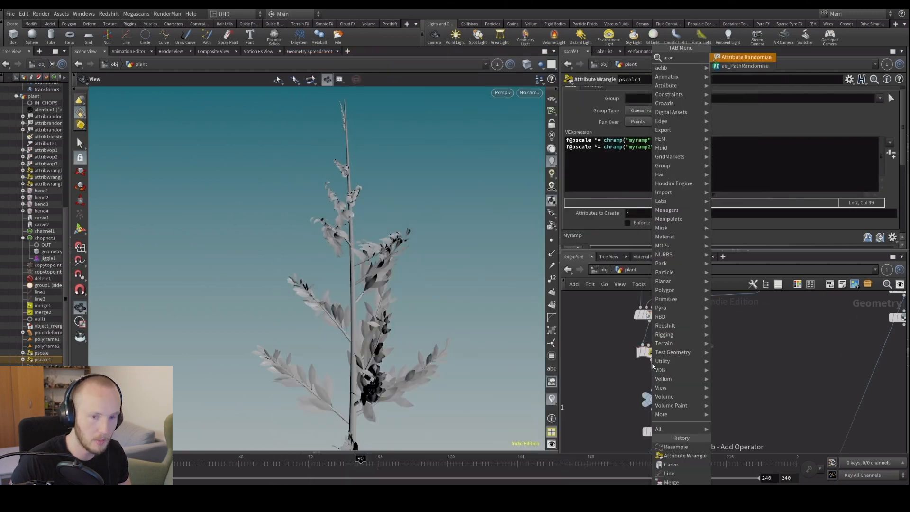
click(752, 59)
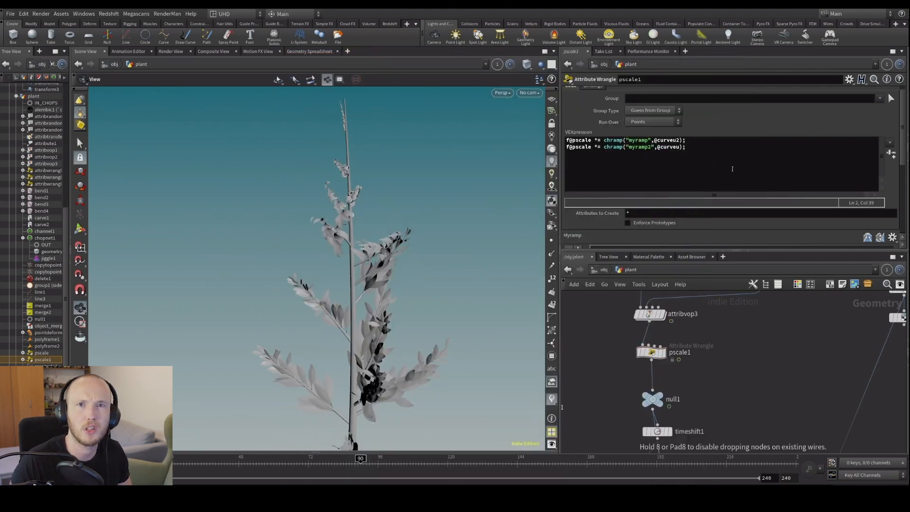
click(660, 371)
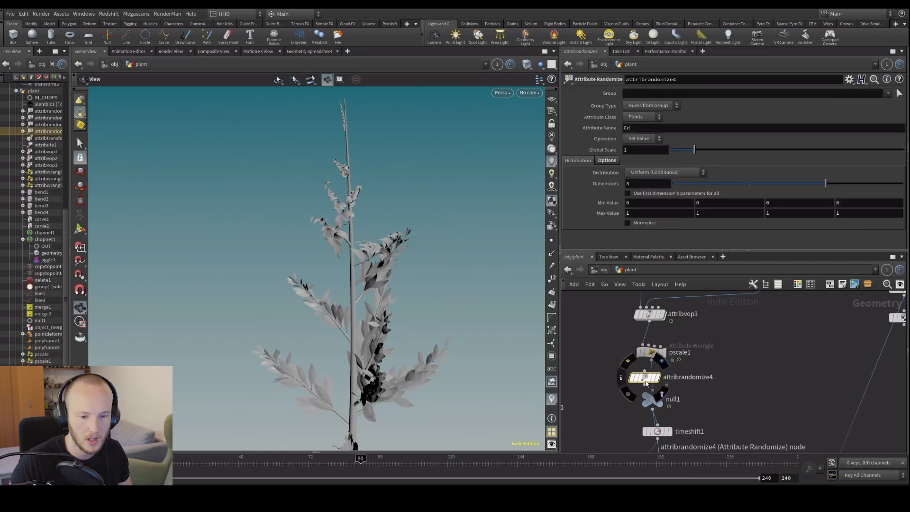
Set attribrandomize4 to randomize the pscale attribute with one dimension and a minimum value of 0.8.
click(673, 128)
text(pscale)
key(Return)
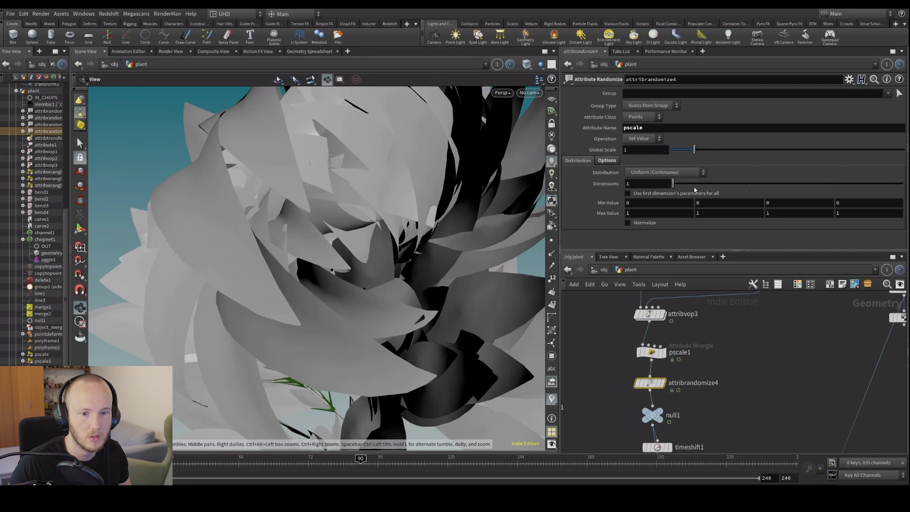
drag(695, 190, 681, 190)
text(.8)
key(Return)
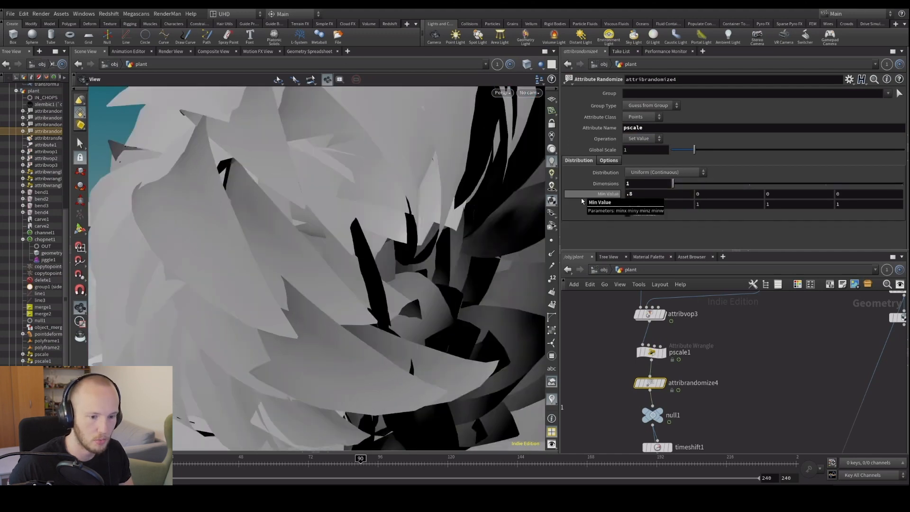
Change the operation of attribrandomize4 to Multiply and set its Global Scale to 1.19, checking the leaves on the plant.
drag(687, 151, 675, 151)
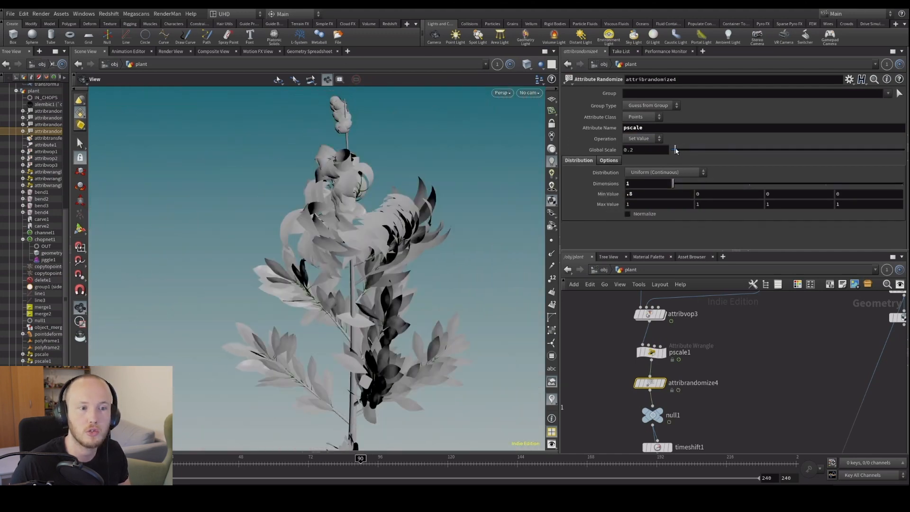
click(631, 140)
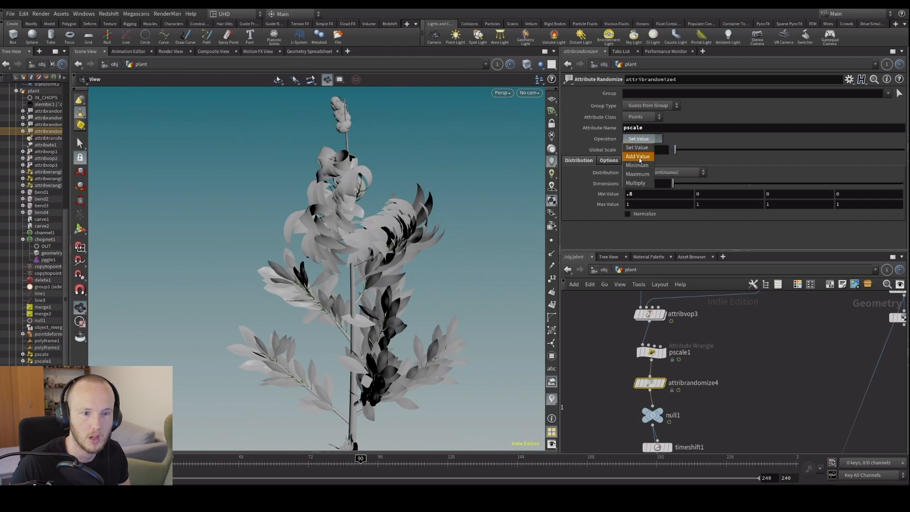
click(640, 184)
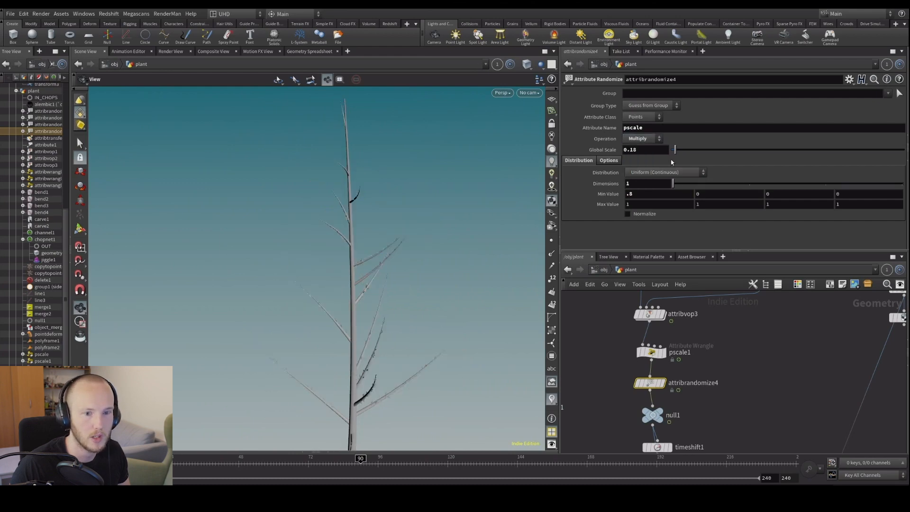
drag(675, 150, 706, 160)
drag(408, 204, 491, 319)
drag(294, 304, 288, 294)
drag(351, 329, 379, 398)
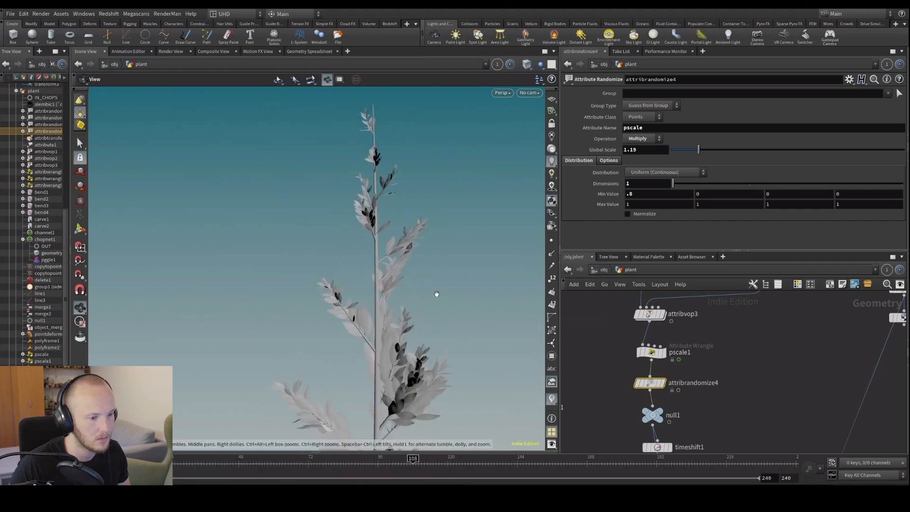
drag(440, 234, 426, 304)
Raise the end point of the Scale ramp in the pscale wrangle slightly to enlarge the upper branches.
scroll(705, 413, down, 3)
scroll(730, 360, up, 2)
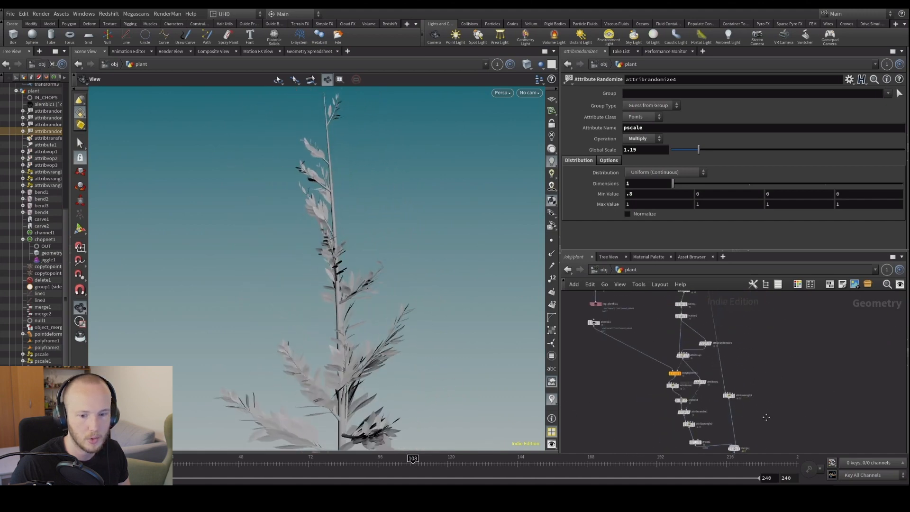
mouse_move(737, 356)
middle_down()
mouse_move(689, 362)
mouse_move(681, 388)
mouse_move(683, 360)
mouse_move(692, 380)
mouse_move(729, 360)
middle_up()
middle_drag(752, 317, 686, 404)
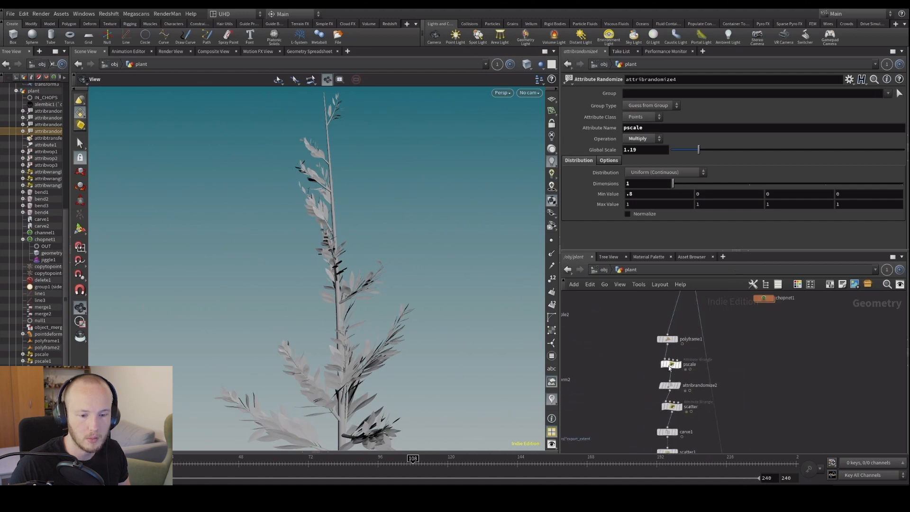
click(670, 365)
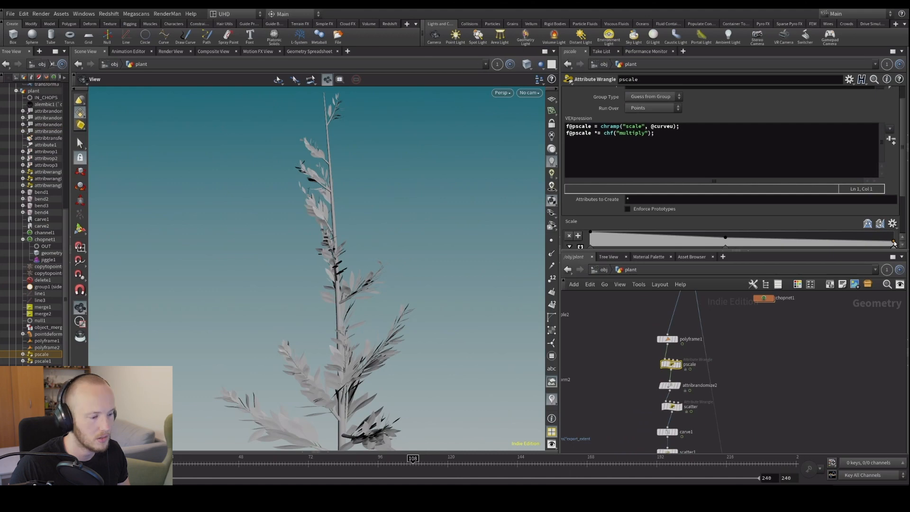
drag(894, 243, 895, 243)
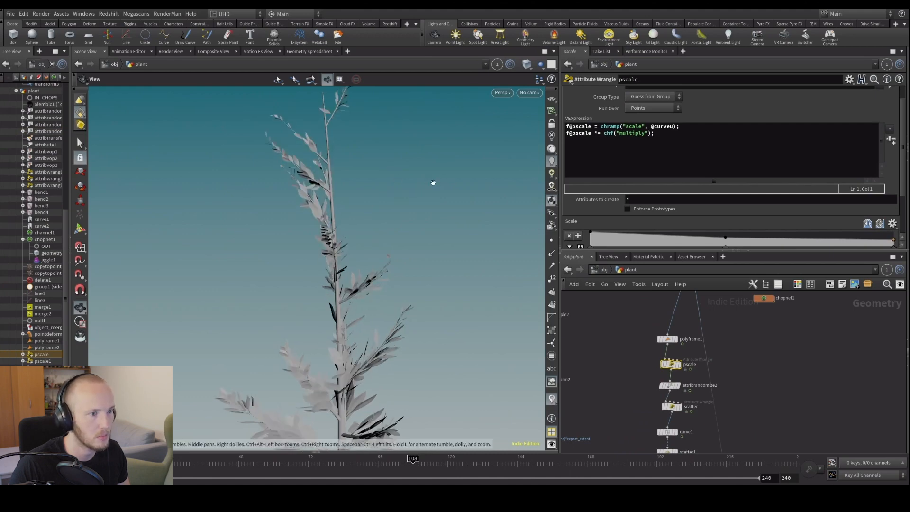
drag(353, 194, 418, 209)
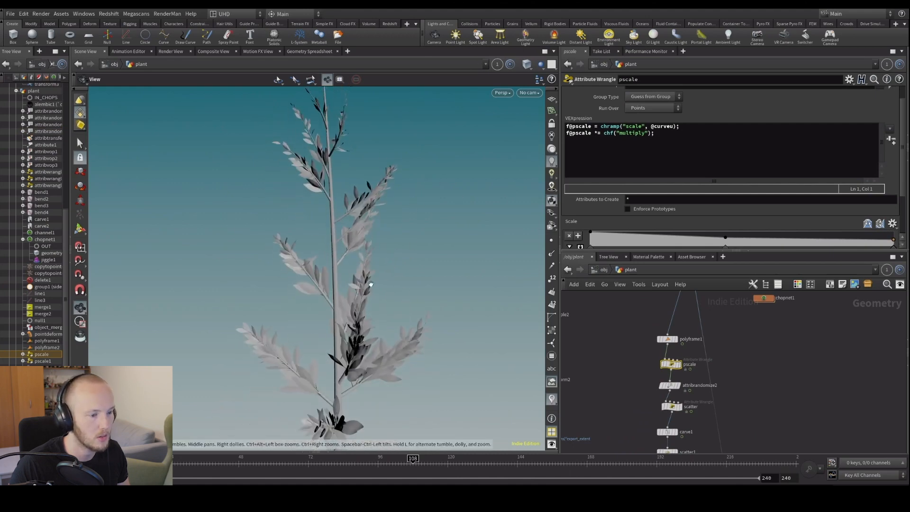
Set the Force Total Count of the scatter1 node to 22 for more branches.
middle_drag(722, 387, 714, 499)
middle_drag(717, 334, 735, 271)
scroll(732, 347, down, 3)
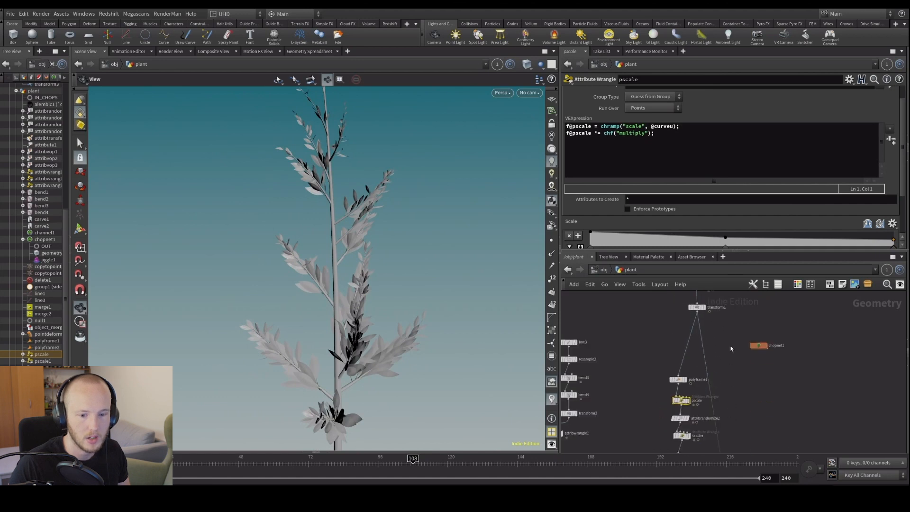
middle_drag(739, 377, 734, 356)
scroll(689, 411, up, 1)
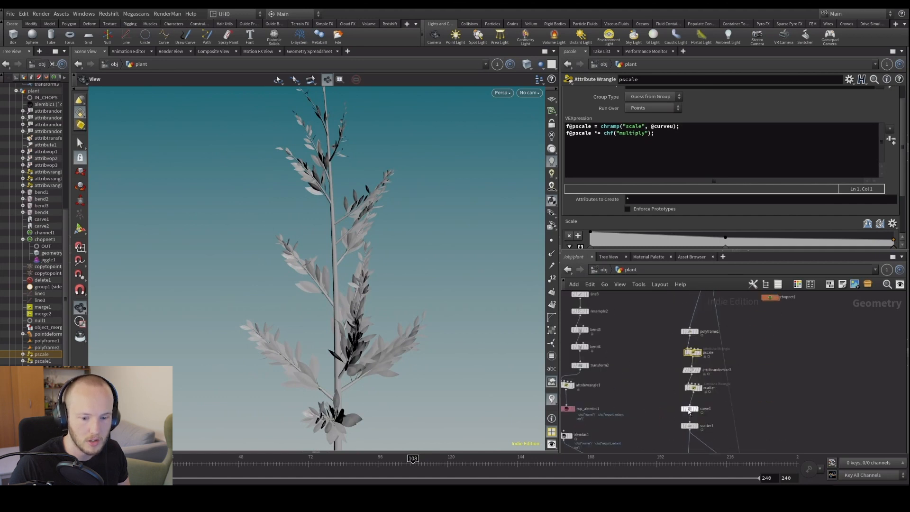
click(689, 427)
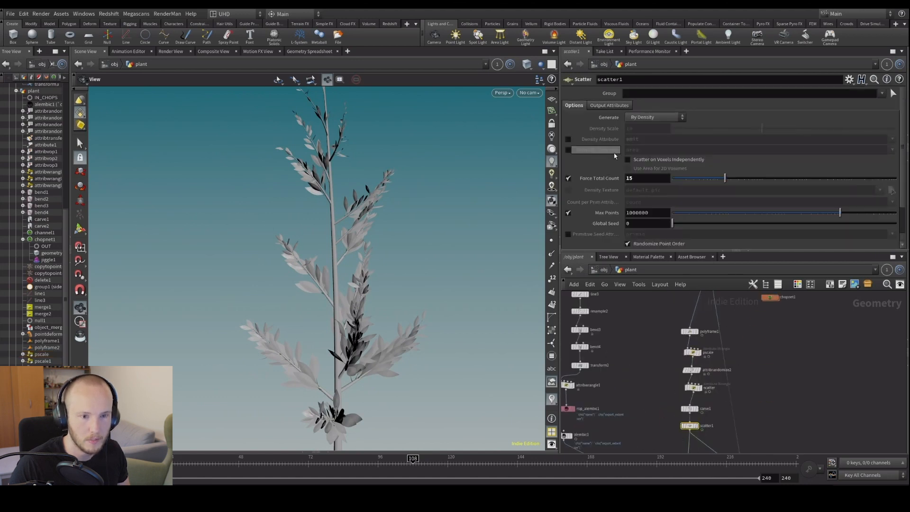
click(631, 177)
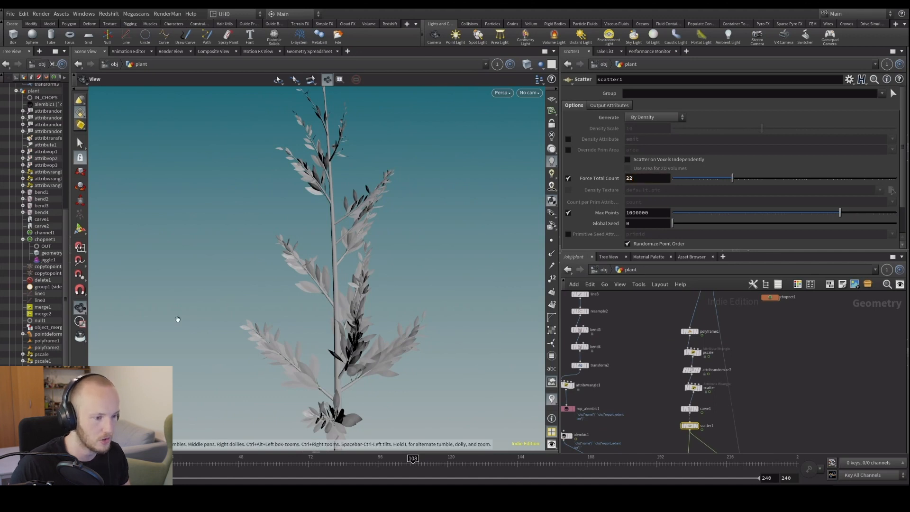
drag(329, 293, 479, 353)
Set the Radius of the sweep1 node's round tube to 0.009.
middle_drag(806, 427, 802, 294)
scroll(829, 351, down, 3)
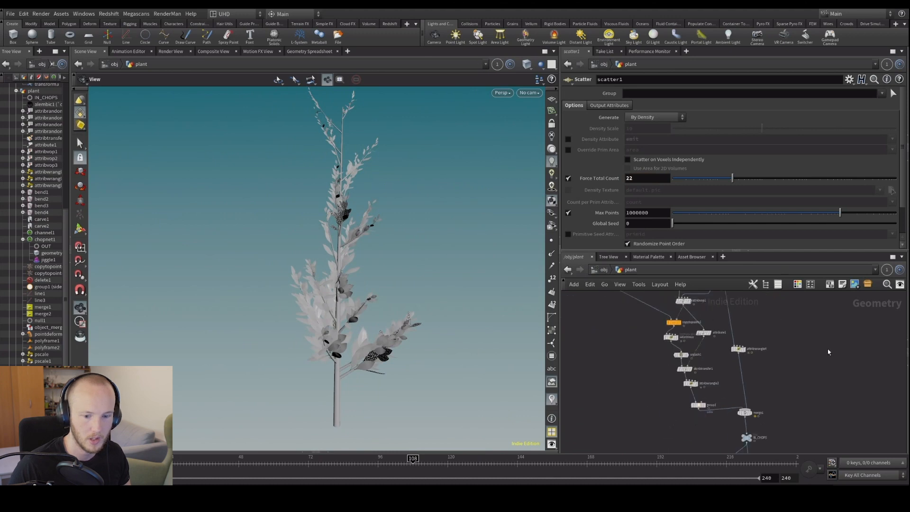
scroll(800, 416, up, 3)
middle_drag(800, 416, 763, 331)
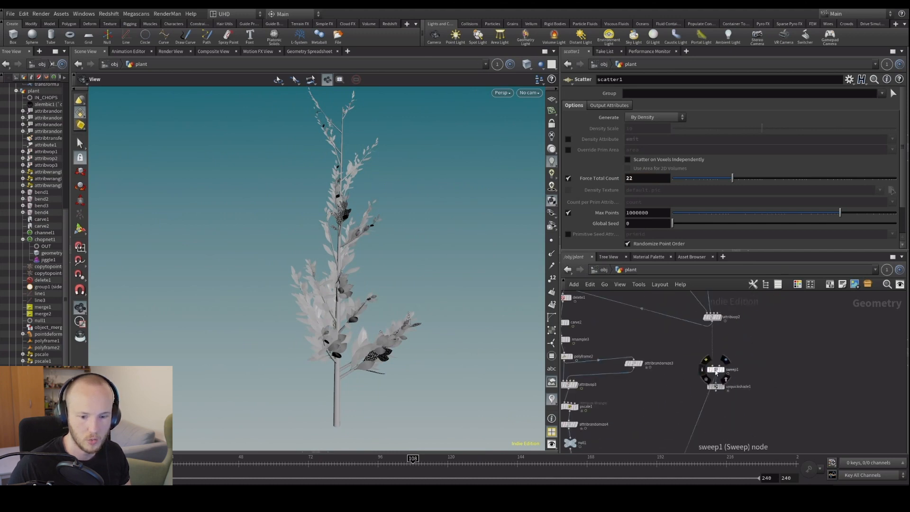
click(716, 370)
click(585, 129)
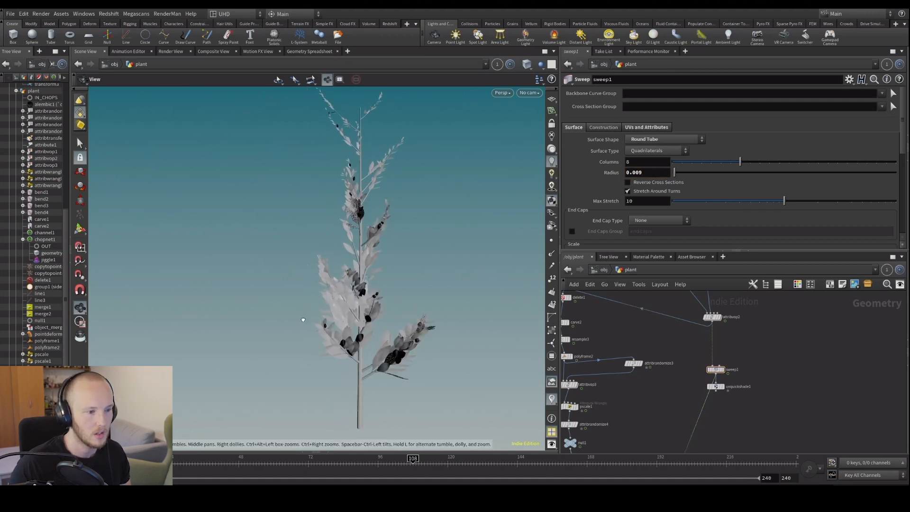
Insert a Color node on the stem wire below unpackshade1 and set its color to dark green (0.075, 0.3, 0.075).
scroll(684, 383, down, 3)
key(Tab)
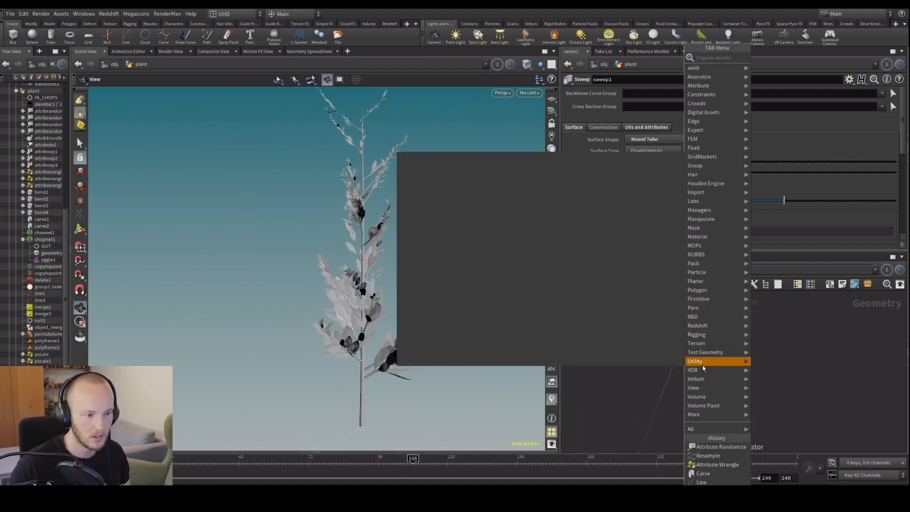
text(color)
key(Return)
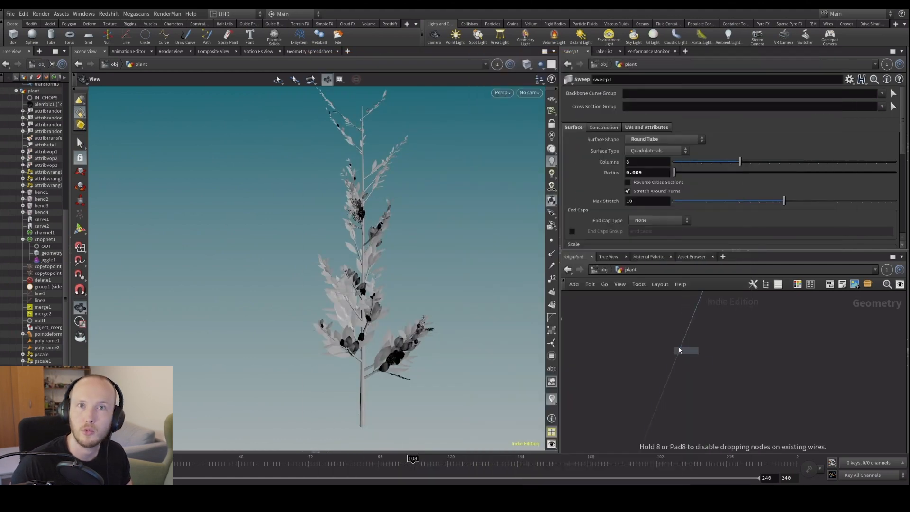
click(679, 350)
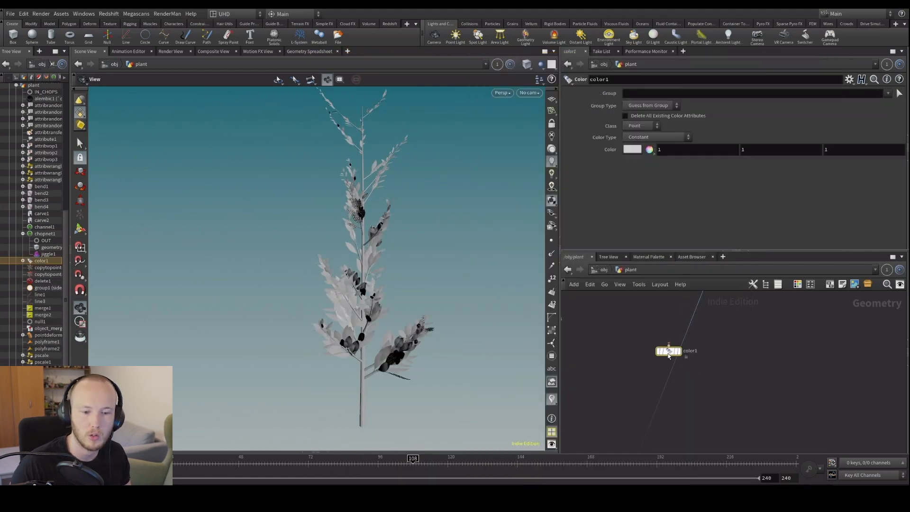
click(649, 149)
click(649, 122)
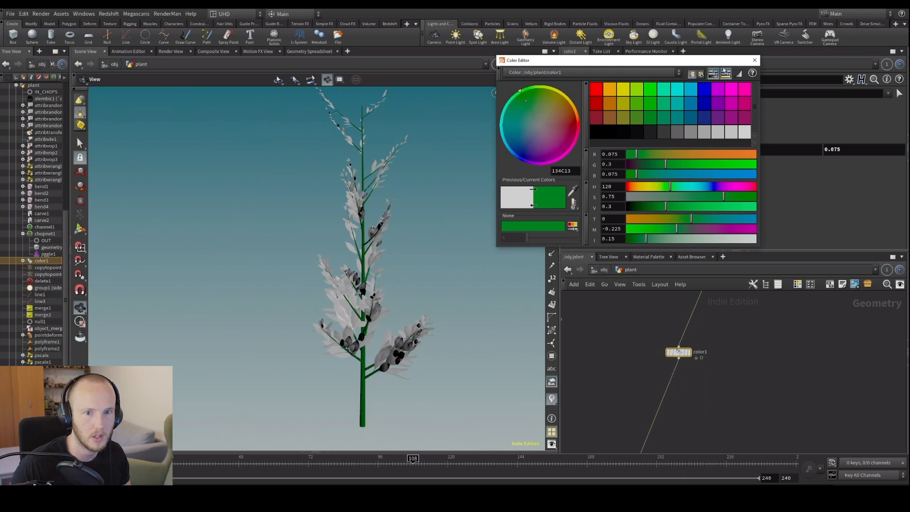
click(756, 60)
middle_drag(711, 439, 719, 368)
scroll(719, 368, down, 3)
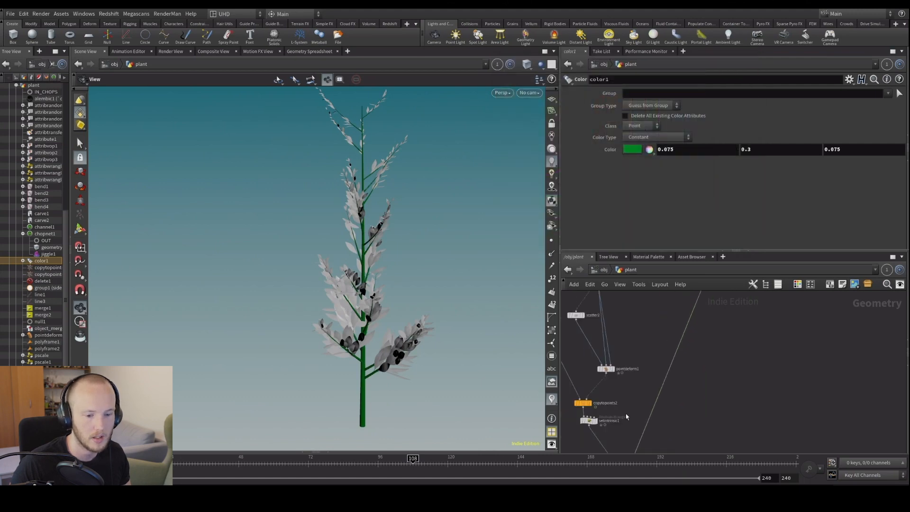
middle_drag(626, 413, 624, 373)
key(Tab)
text(unp)
key(Return)
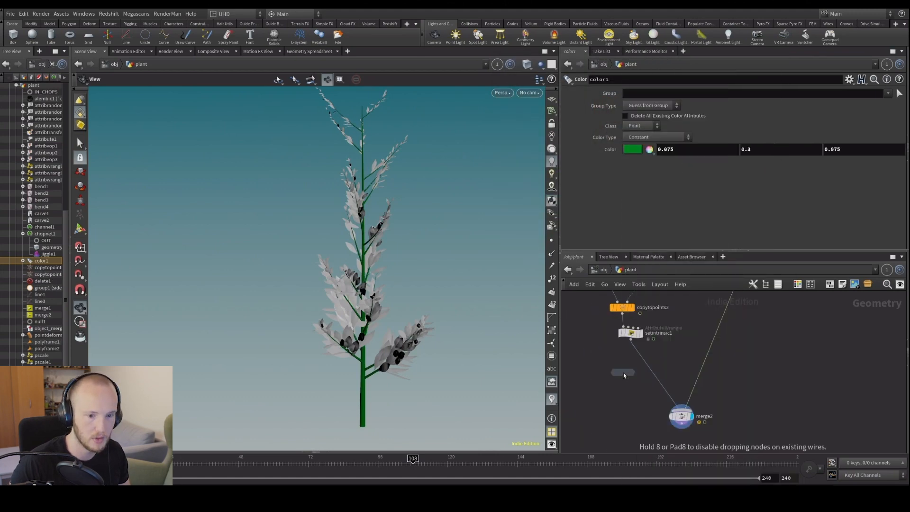
scroll(624, 372, up, 2)
key(Escape)
Copy the quickmaterial1 node from the leaf object's network.
scroll(625, 372, down, 4)
key(u)
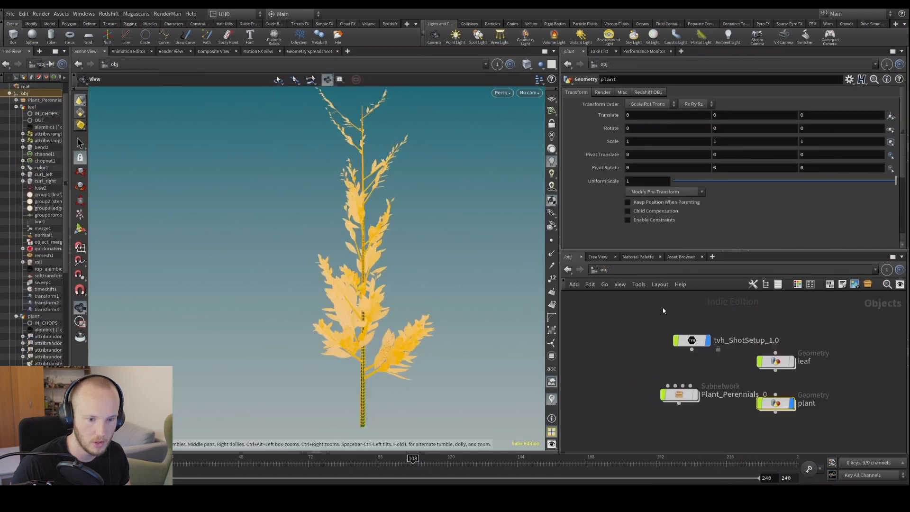
double_click(777, 364)
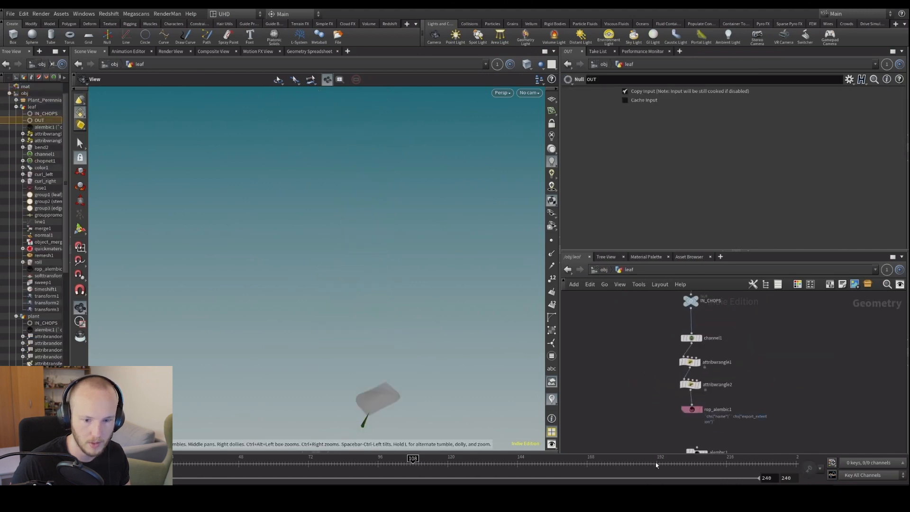
scroll(663, 360, down, 4)
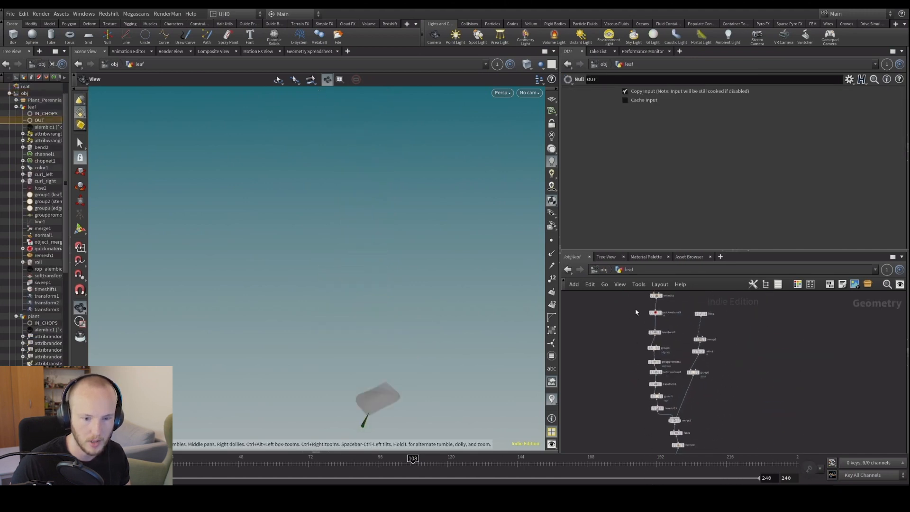
click(657, 313)
click(601, 269)
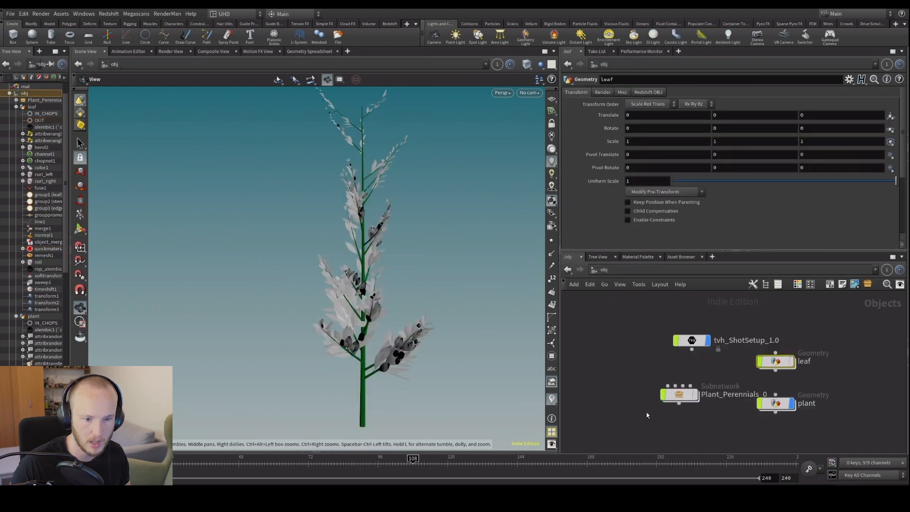
Paste quickmaterial1 into the plant network between setintrinsic1 and merge2, and display it to check the textured leaves.
double_click(766, 339)
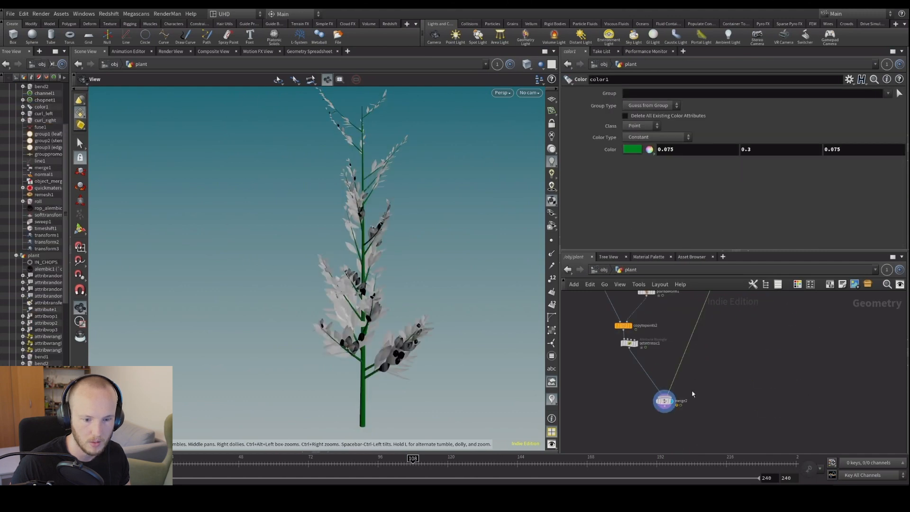
click(631, 365)
click(635, 365)
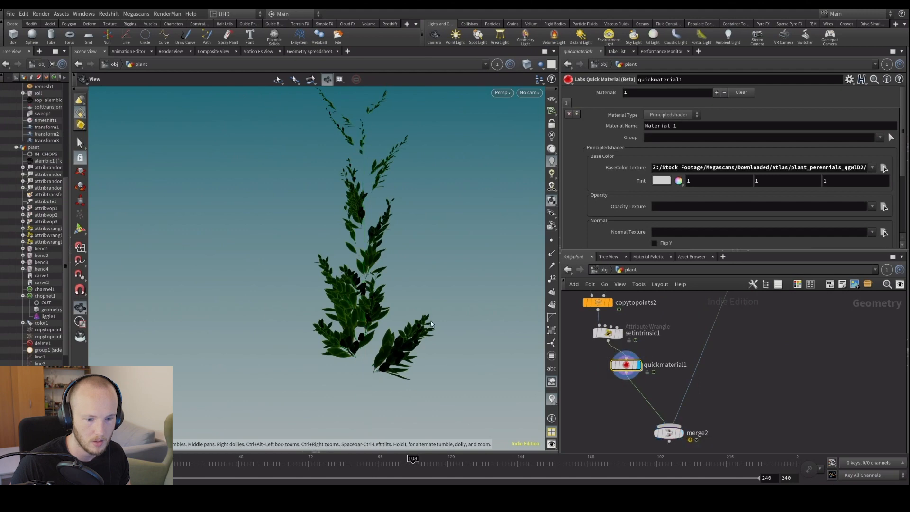
scroll(348, 292, up, 5)
drag(349, 293, 309, 303)
mouse_move(463, 258)
mouse_down()
mouse_move(478, 258)
mouse_move(458, 255)
mouse_up()
Display the merge2 node to view the textured leaves together with the green stem.
click(684, 419)
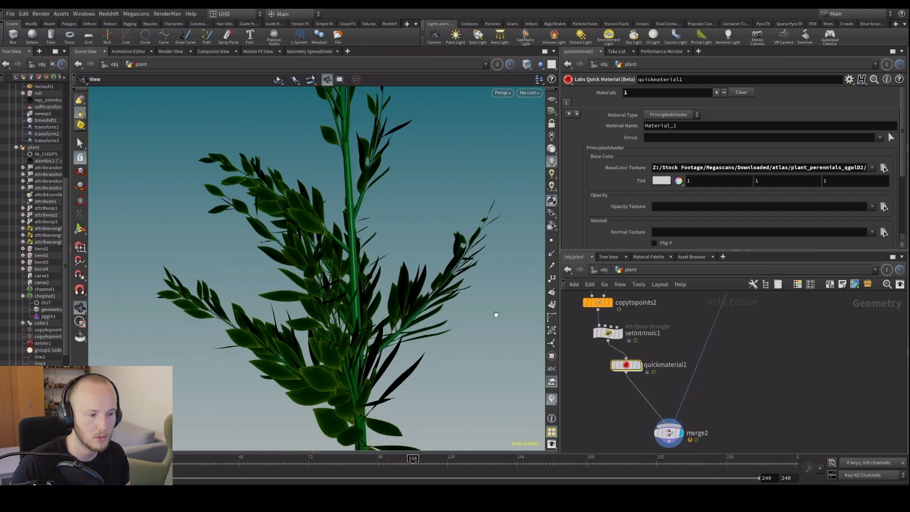
drag(383, 305, 345, 246)
scroll(412, 291, down, 5)
scroll(733, 350, down, 2)
scroll(733, 350, down, 1)
Review the plant network from the merge up to the scatter and copy-to-points nodes, and inspect the textured leaves and stem from several angles.
middle_drag(700, 306, 673, 382)
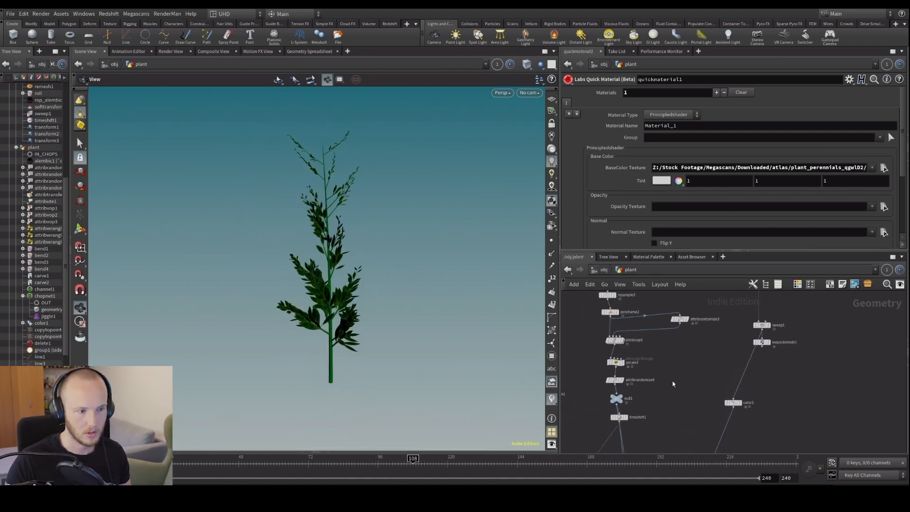
middle_drag(655, 302, 639, 400)
middle_drag(654, 433, 645, 509)
middle_drag(758, 340, 736, 446)
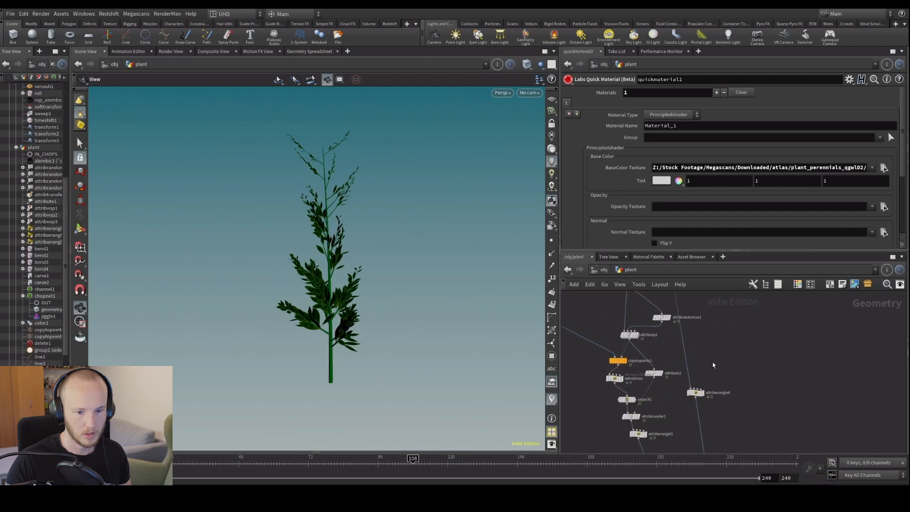
middle_drag(714, 366, 730, 479)
middle_drag(588, 334, 607, 368)
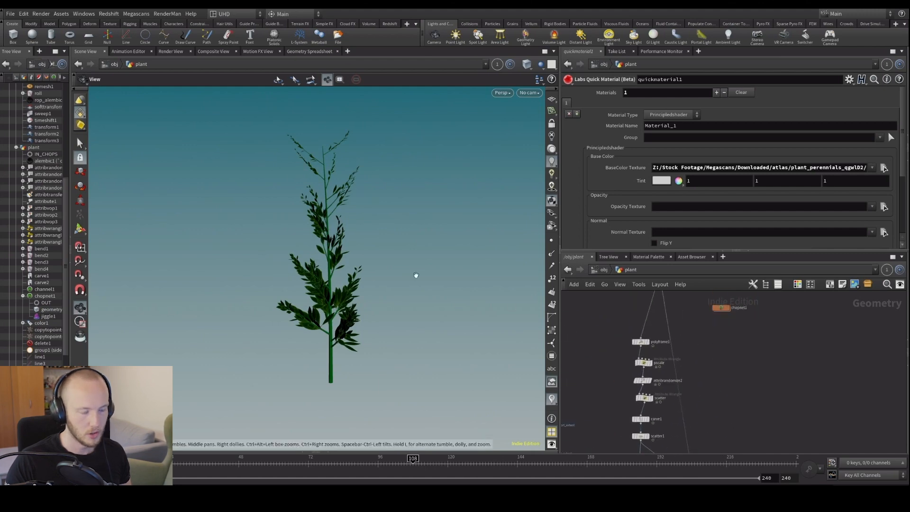
scroll(332, 314, up, 5)
drag(332, 314, 361, 304)
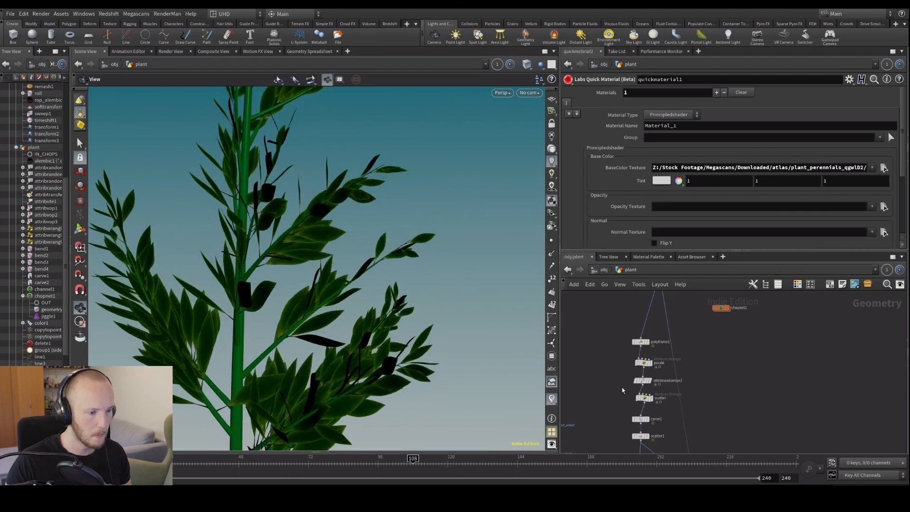
scroll(658, 416, up, 2)
scroll(598, 346, down, 3)
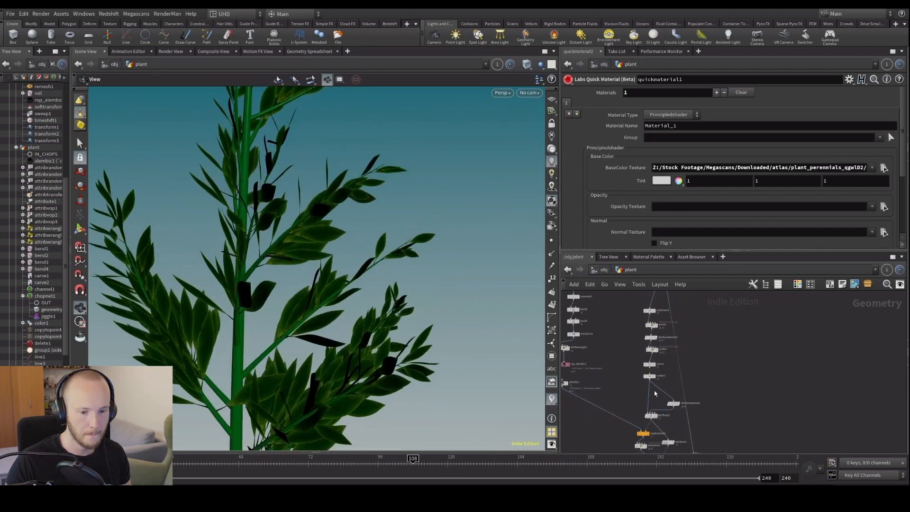
middle_drag(629, 383, 645, 315)
drag(323, 303, 100, 310)
scroll(670, 361, up, 3)
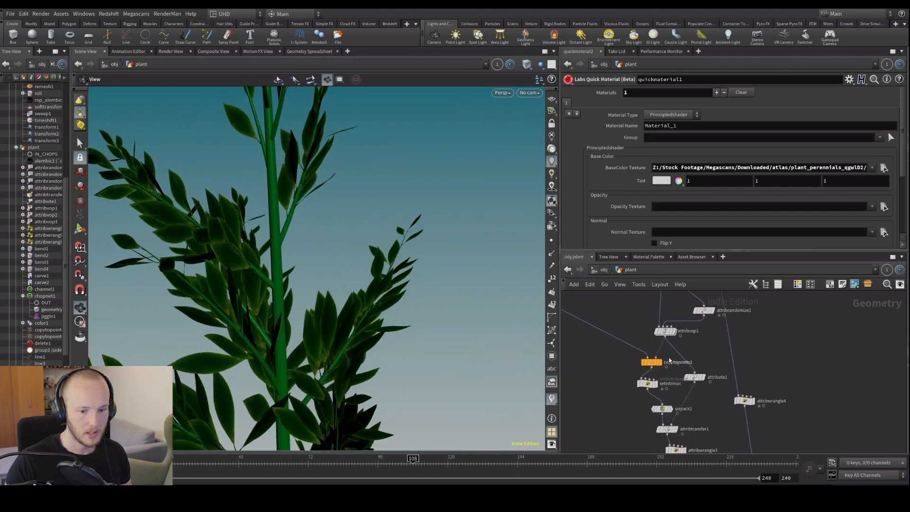
scroll(344, 276, down, 5)
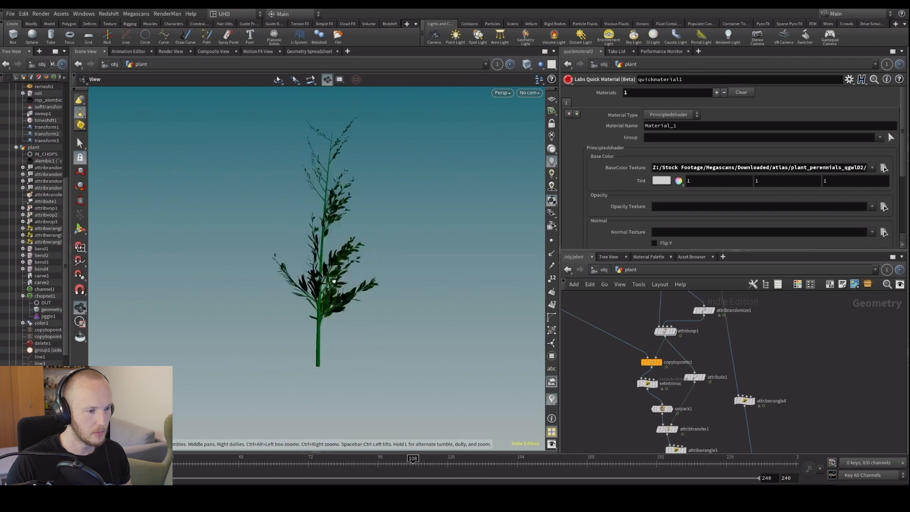
scroll(268, 280, up, 3)
drag(268, 280, 286, 59)
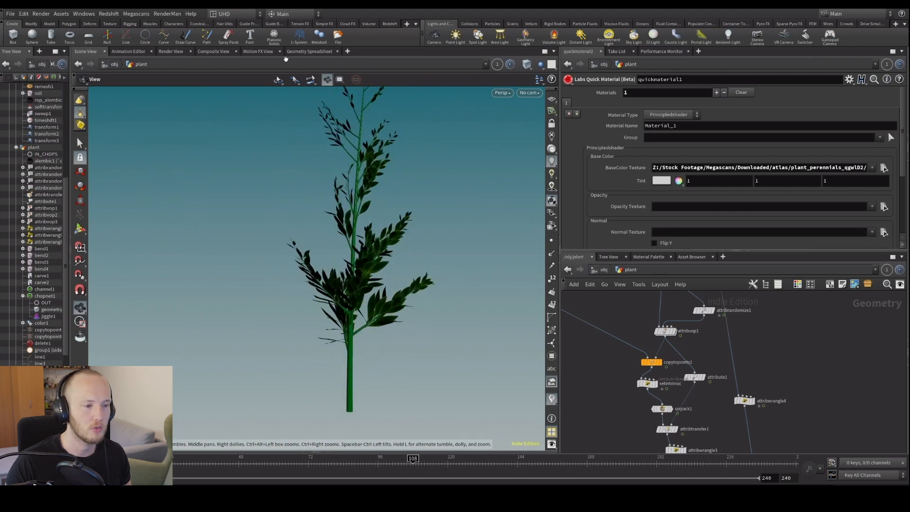
Scrub the timeline from the start of the animation to check how the textured leaves and stem grow.
drag(492, 245, 358, 303)
drag(173, 465, 244, 467)
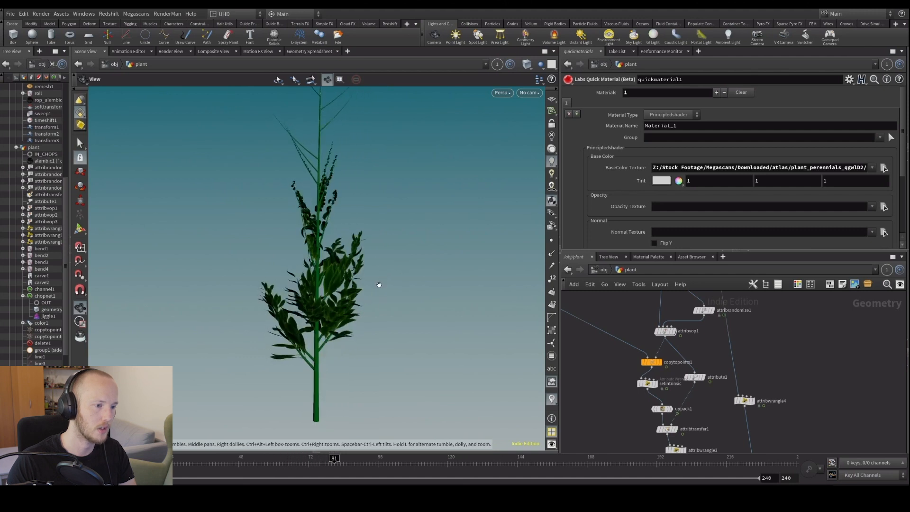
drag(395, 303, 383, 302)
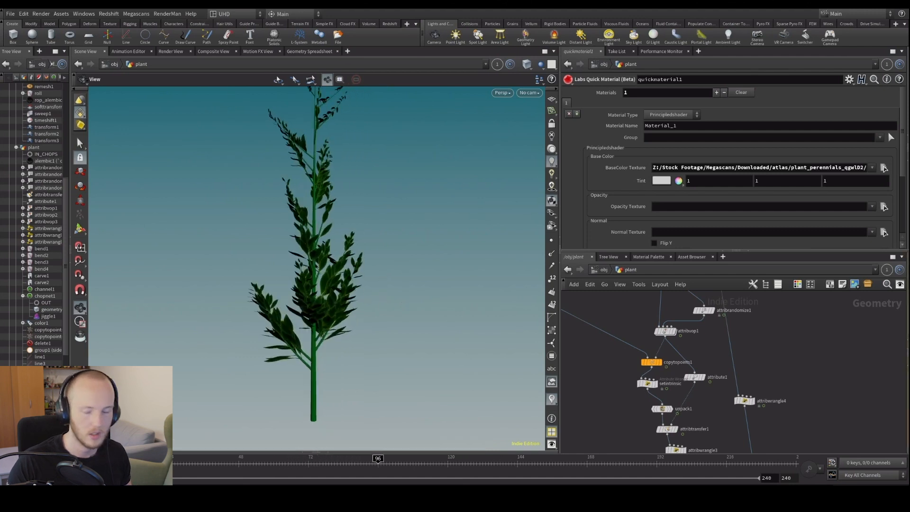